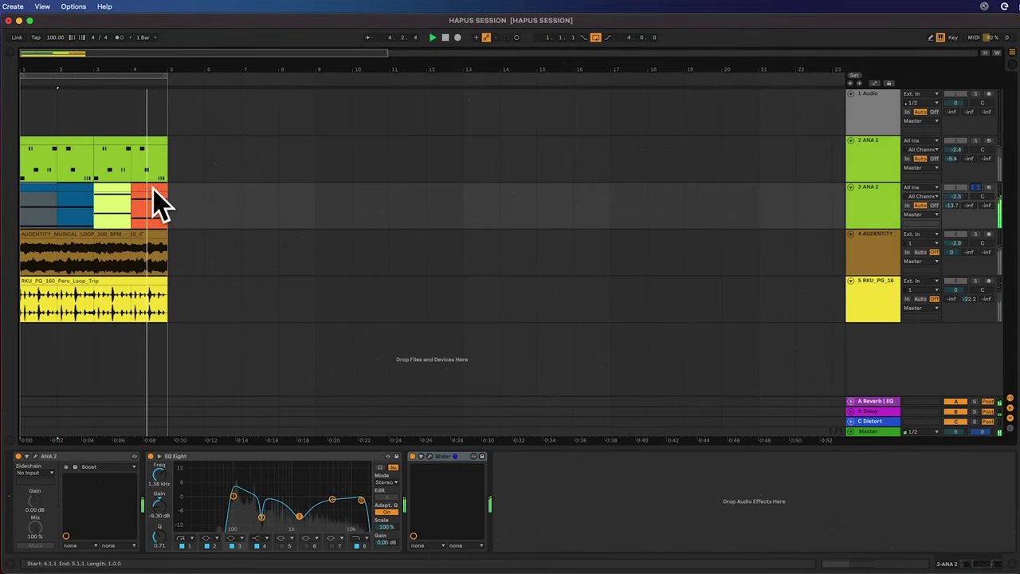
# - In the third track's ANA 2 synth, lower the filter envelope's sustain and set its attack to about 37 ms
pyautogui.click(240, 209)
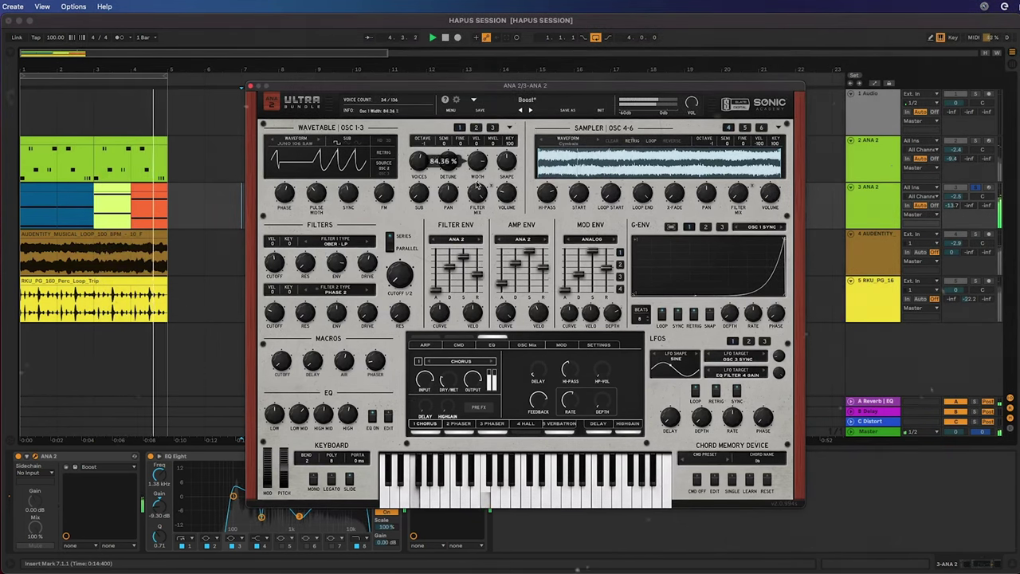
pyautogui.moveTo(491, 183); pyautogui.dragTo(491, 185)
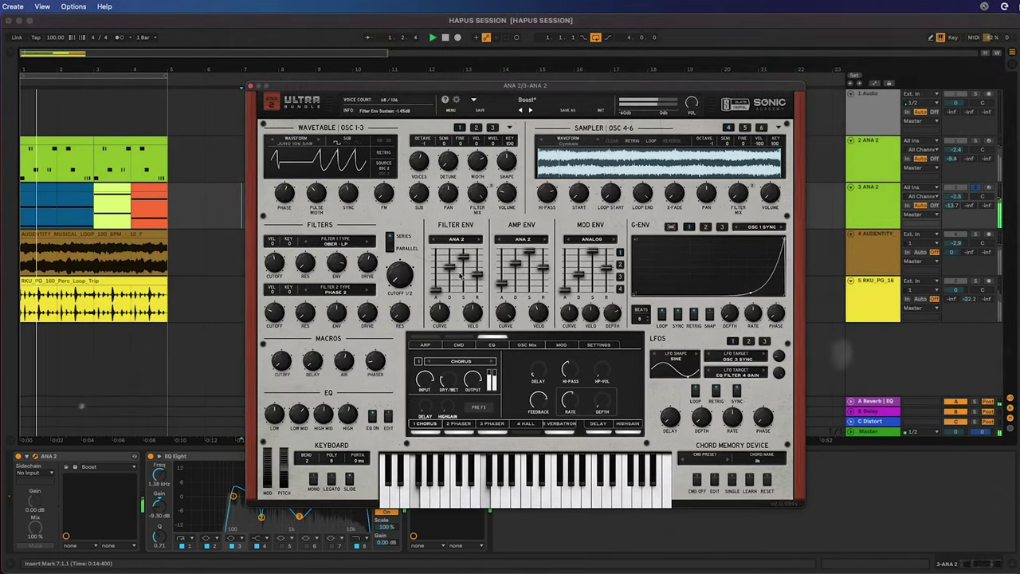
pyautogui.moveTo(464, 259); pyautogui.dragTo(436, 274)
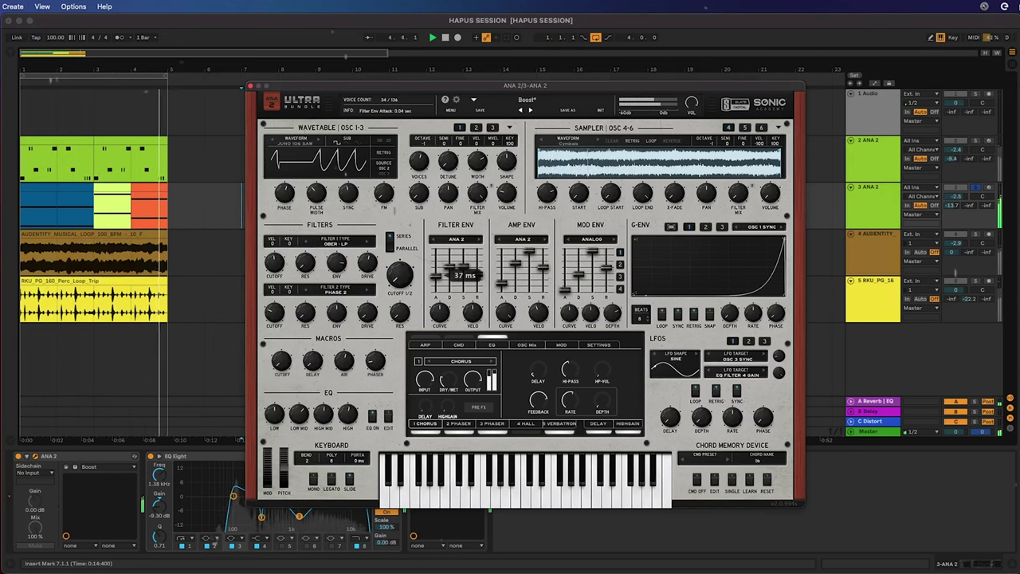
pyautogui.moveTo(439, 317); pyautogui.dragTo(438, 330)
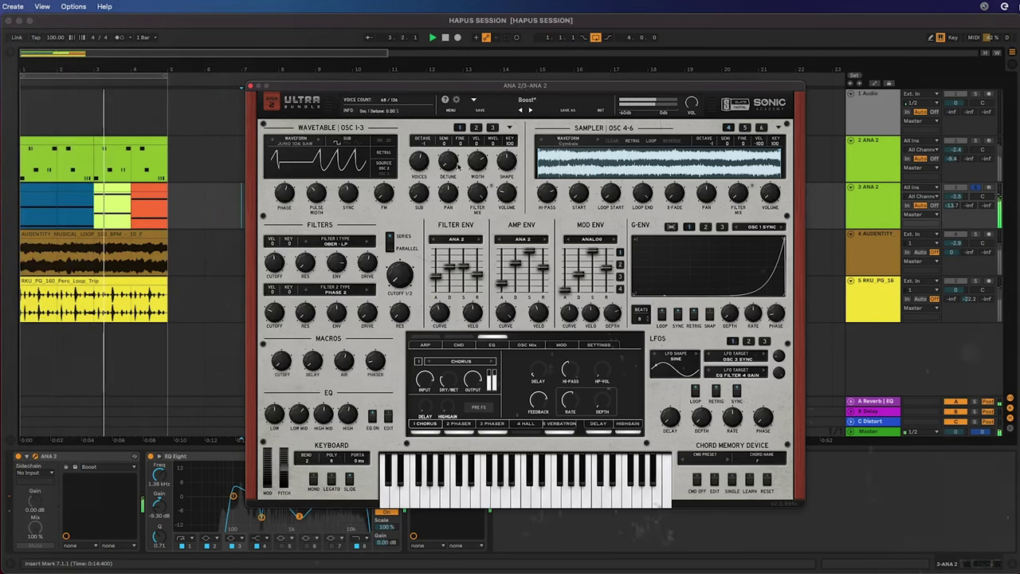
pyautogui.click(251, 86)
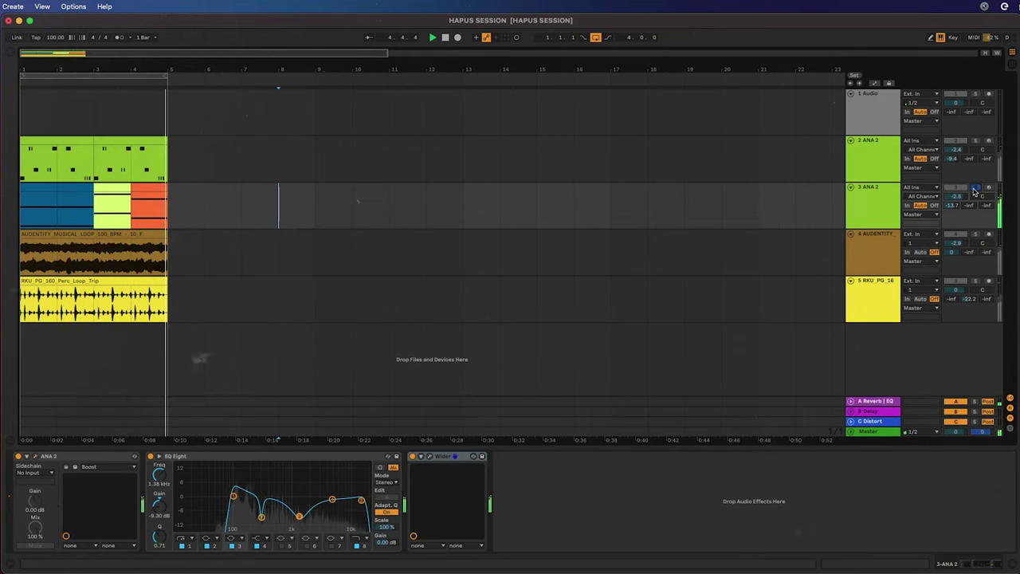
# - Unsolo the third track and inspect the sample settings of the AUDENTITY musical loop clip
pyautogui.click(167, 261)
pyautogui.click(113, 234)
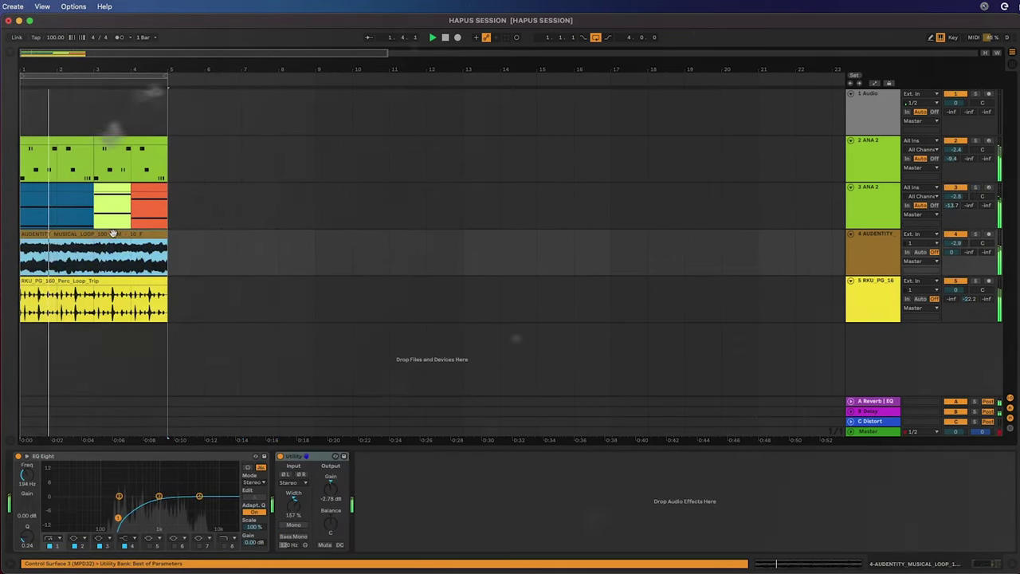
pyautogui.doubleClick(87, 233)
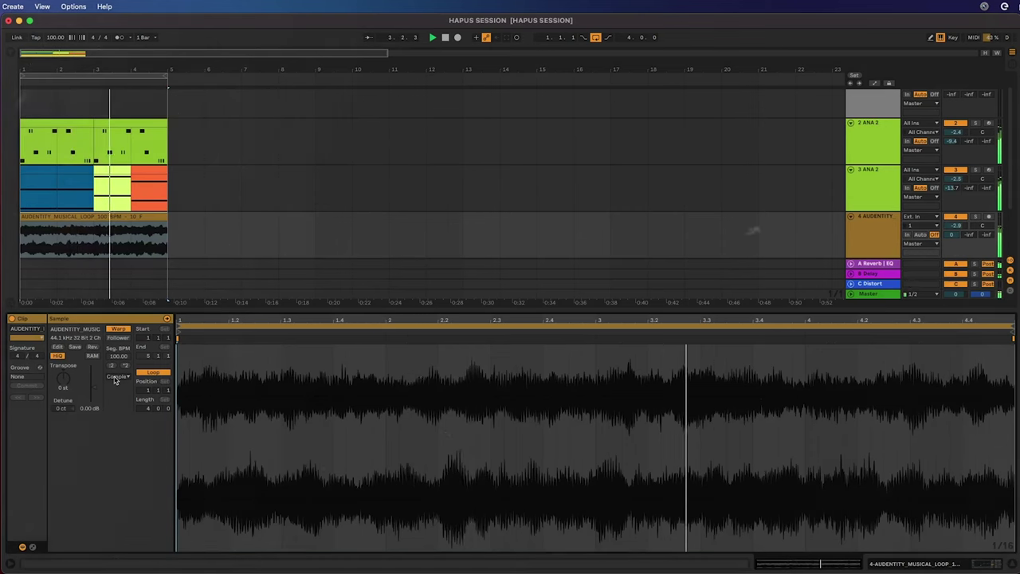
pyautogui.click(203, 225)
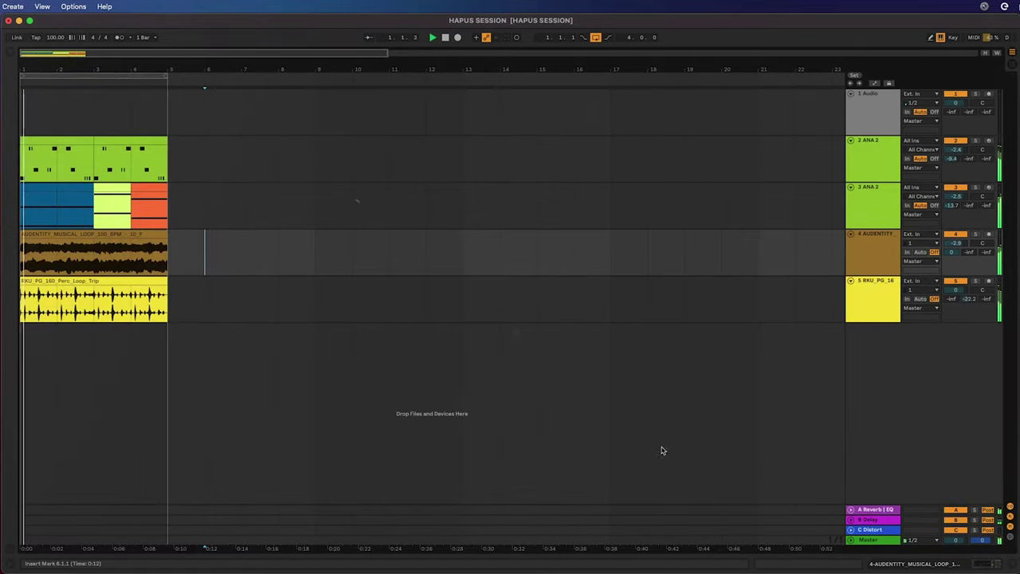
# - In the percussion loop, duplicate the sixteenth-note slices at 1.1.3, 2.1.3 and 3.2.1 once each, directly after themselves
pyautogui.click(279, 301)
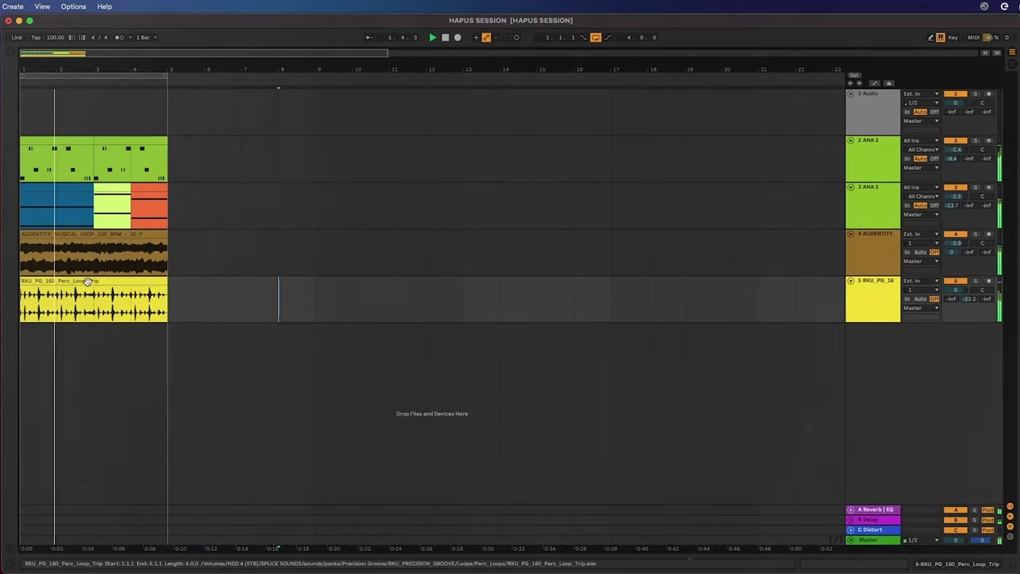
pyautogui.moveTo(82, 66); pyautogui.dragTo(53, 58)
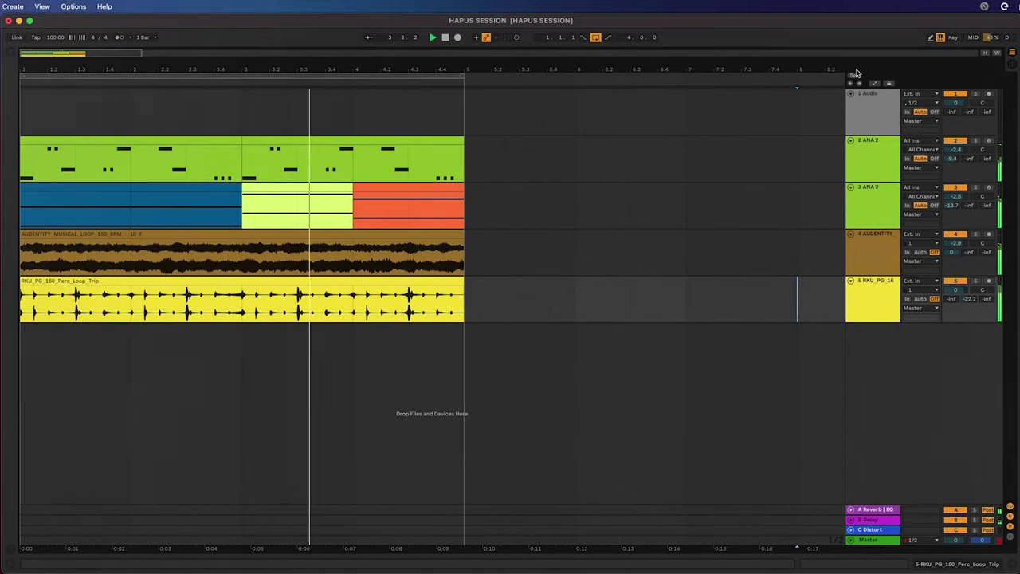
pyautogui.click(996, 54)
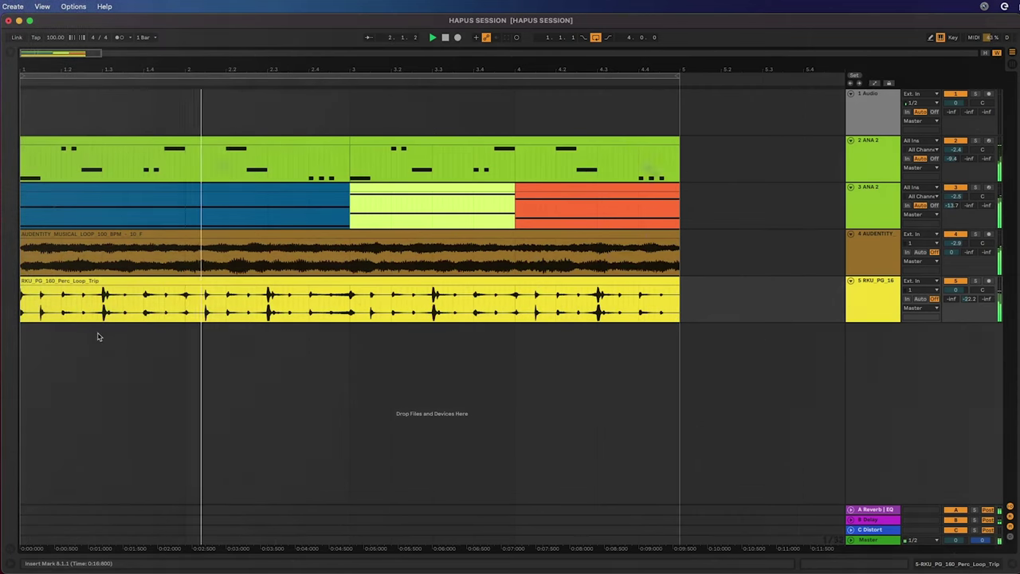
pyautogui.click(45, 295)
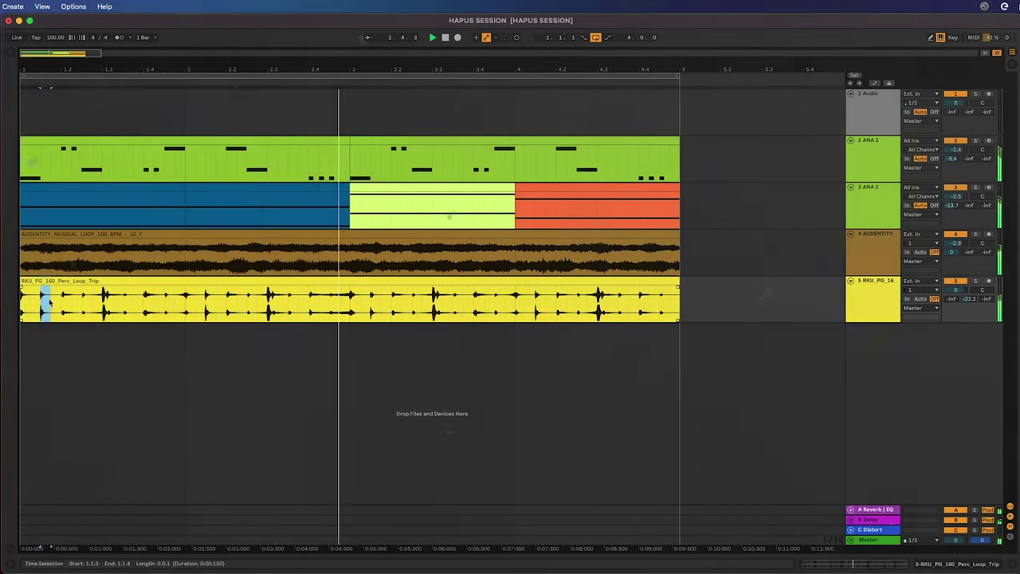
pyautogui.press('super+d')
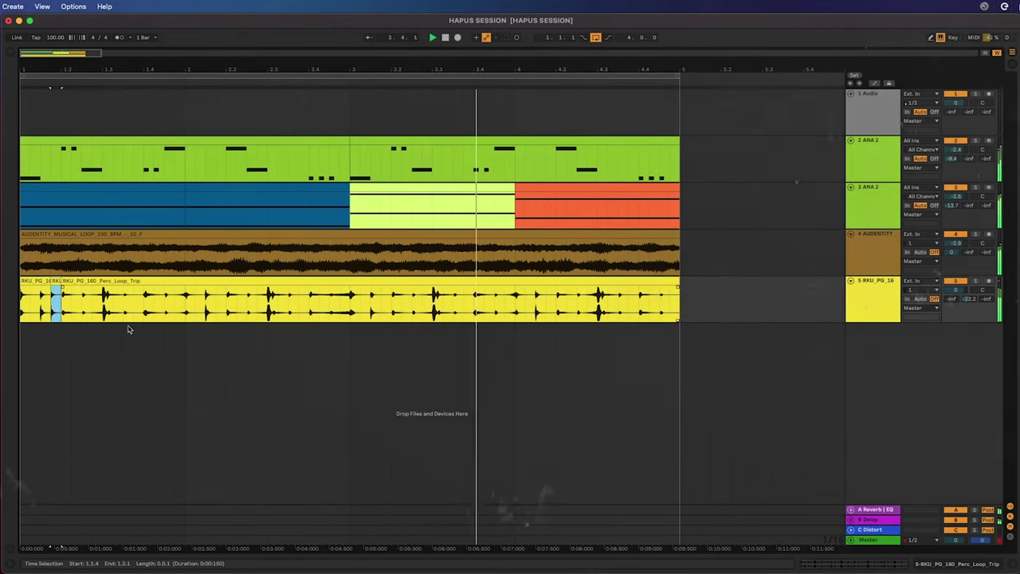
pyautogui.click(211, 300)
pyautogui.press('super+d')
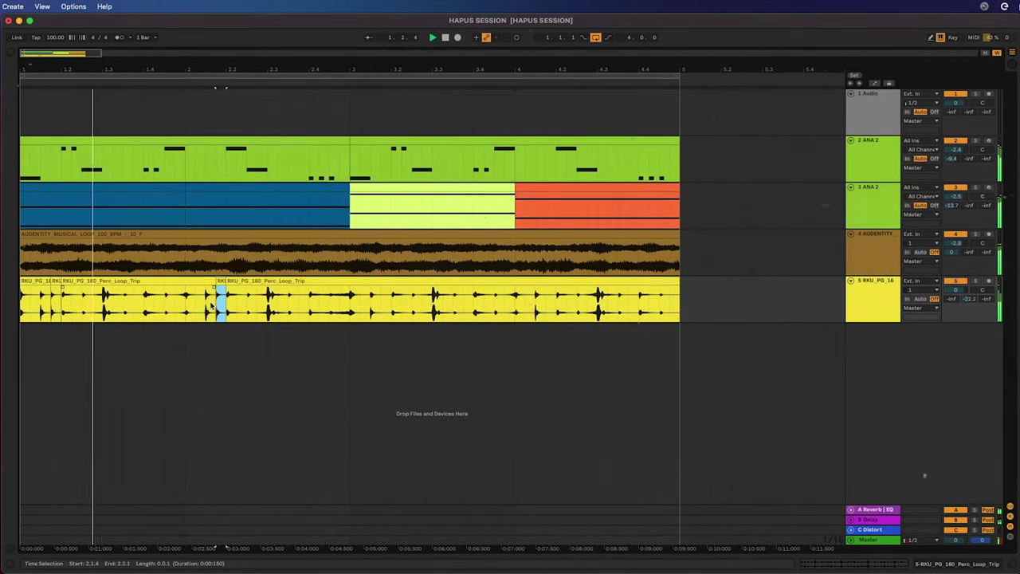
pyautogui.click(397, 305)
pyautogui.press('super+d')
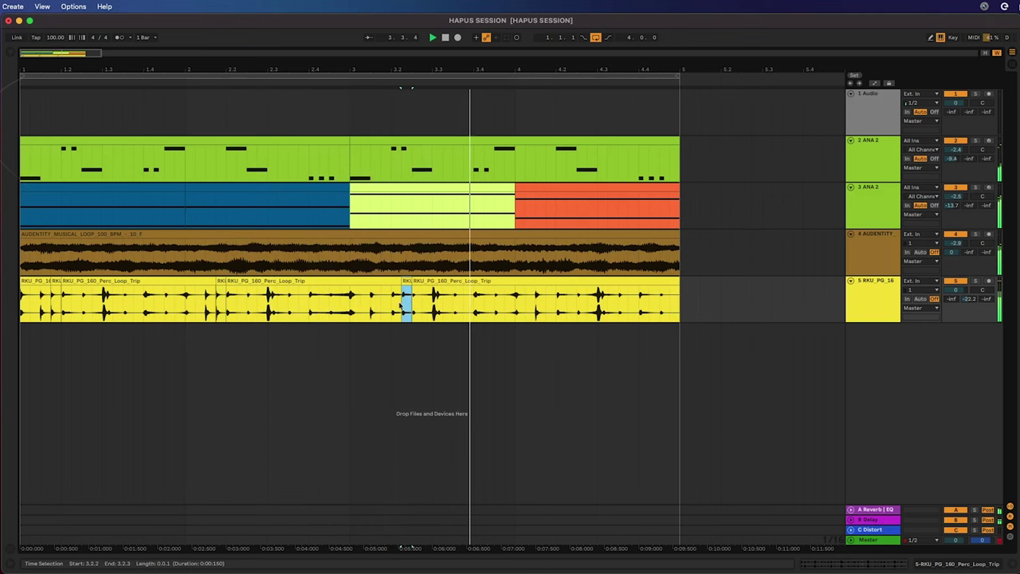
# - Duplicate the percussion loop's sixteenth-note slice at 4.4.1 three times to fill the end of bar 4
pyautogui.click(644, 303)
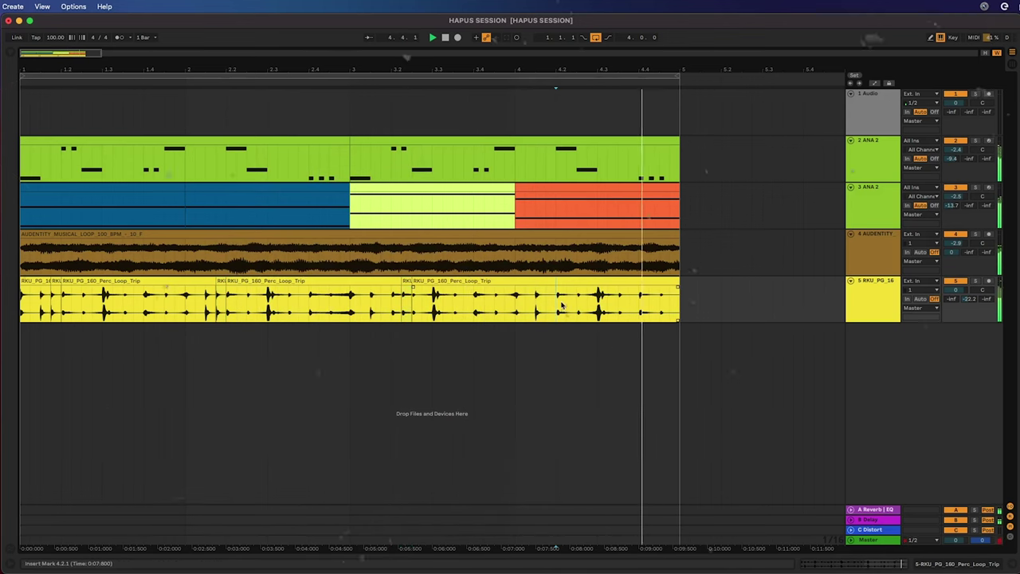
pyautogui.click(644, 303)
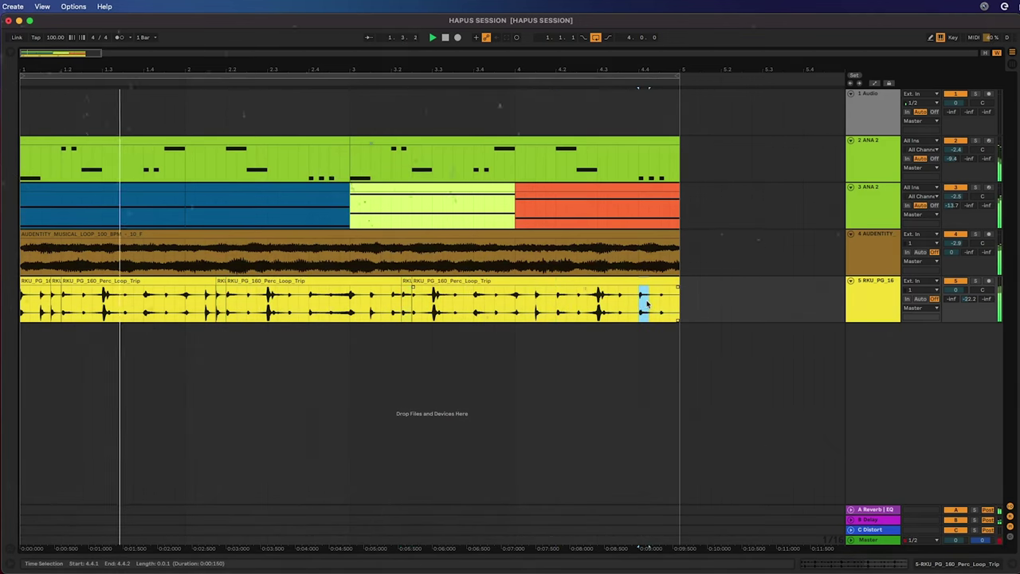
pyautogui.press('super+d')
pyautogui.press('super+d')
pyautogui.press('super+d')
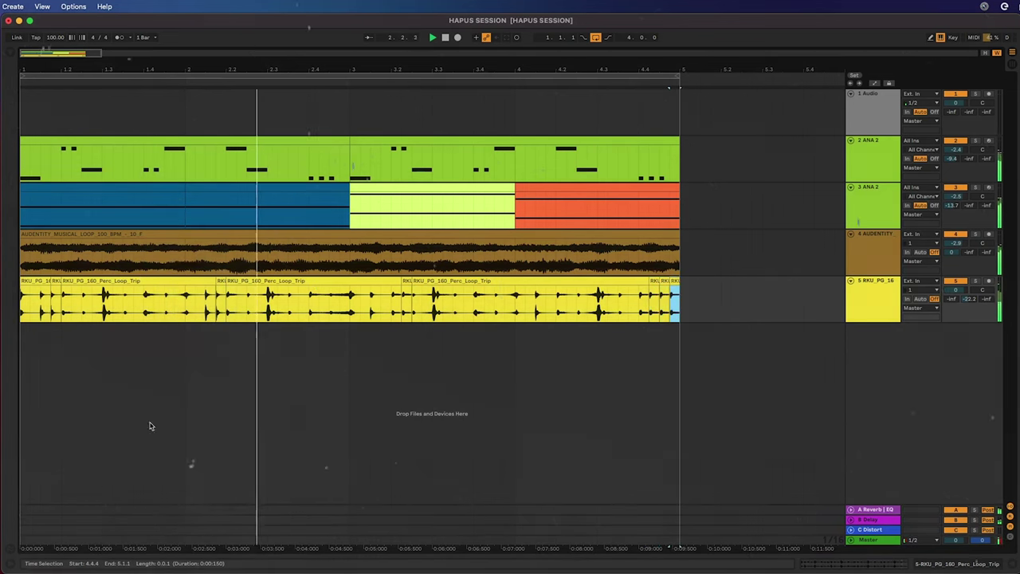
# - Duplicate the percussion loop's sixteenth-note slice at 3.1.3 onto 3.1.4
pyautogui.click(204, 423)
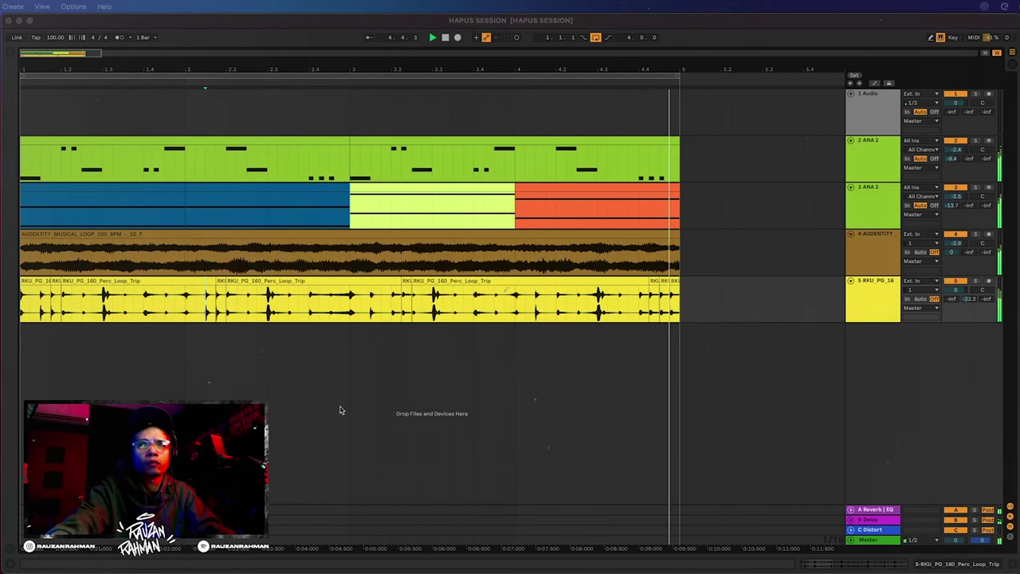
pyautogui.click(370, 311)
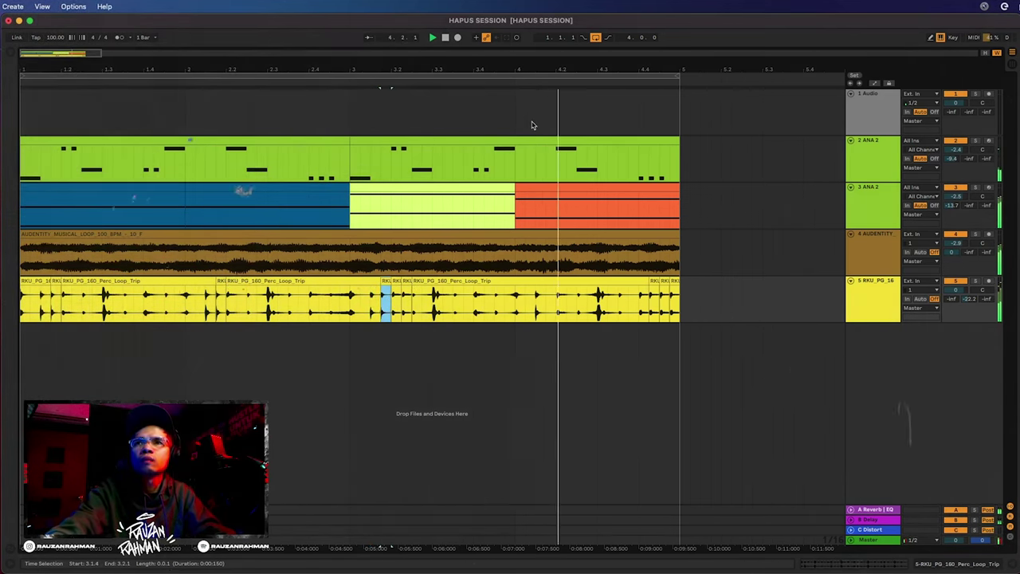
pyautogui.moveTo(59, 55); pyautogui.dragTo(66, 53)
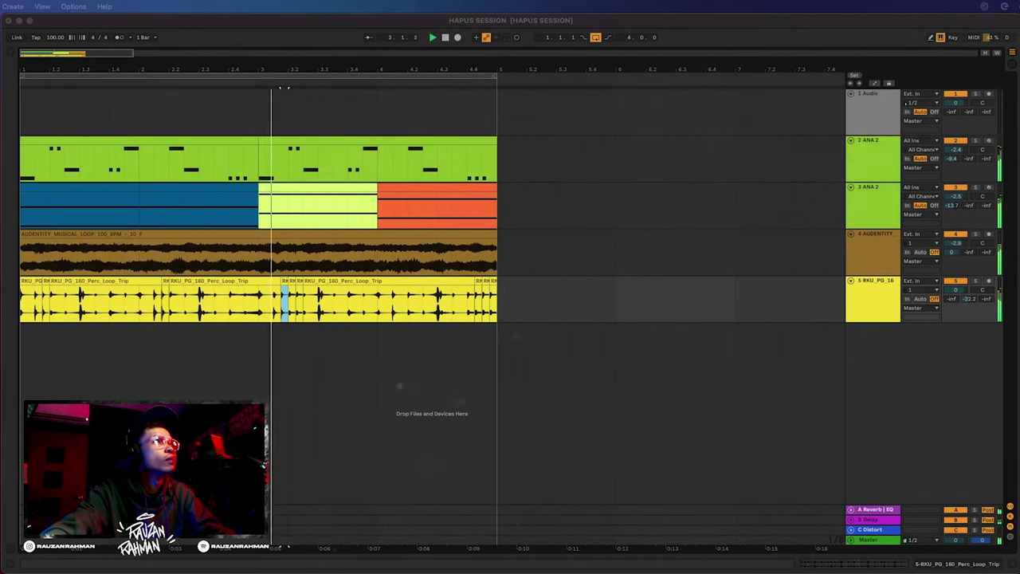
# - Place the UZ_808_wf_01_F sample on a new track at bar 1 and lower that track's volume to about -5.4 dB
pyautogui.moveTo(2, 76); pyautogui.dragTo(0, 369)
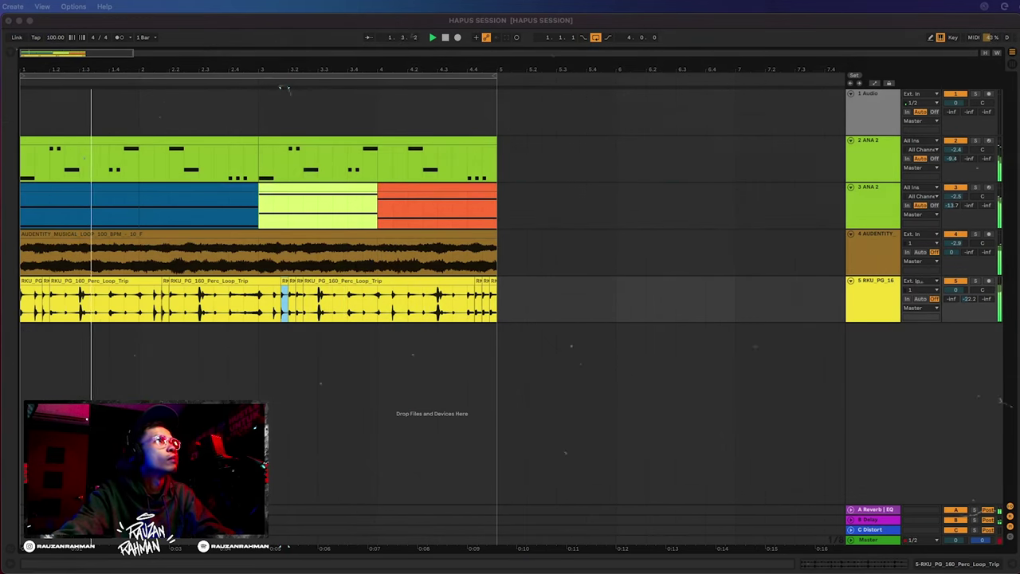
pyautogui.moveTo(0, 369); pyautogui.dragTo(24, 357)
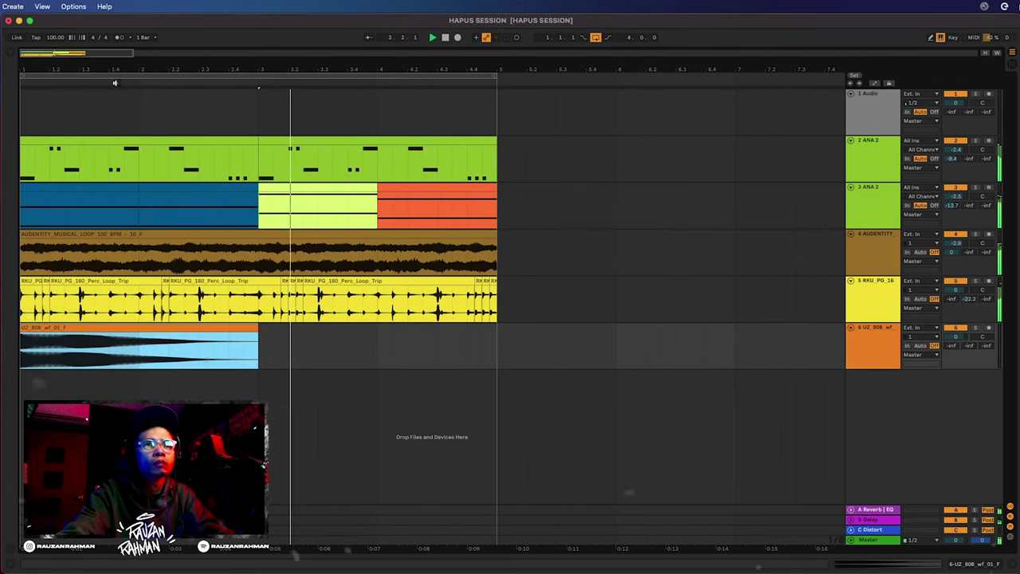
pyautogui.moveTo(48, 53); pyautogui.dragTo(47, 83)
pyautogui.moveTo(116, 70); pyautogui.dragTo(116, 63)
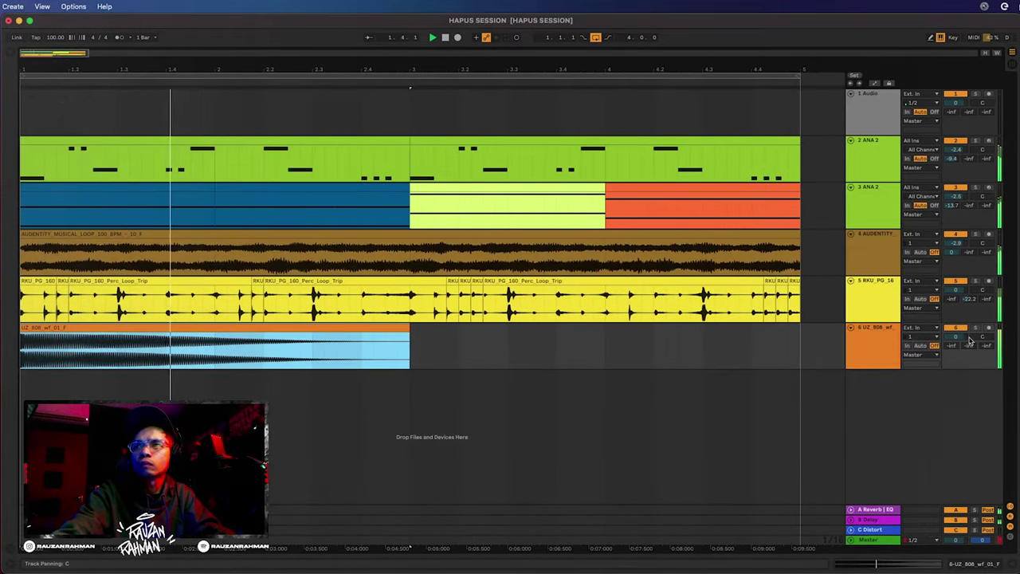
pyautogui.moveTo(955, 336); pyautogui.dragTo(956, 348)
# - Copy the 808 clip to 1.2.3 and 2.3.1, and play the arrangement from the start
pyautogui.click(75, 331)
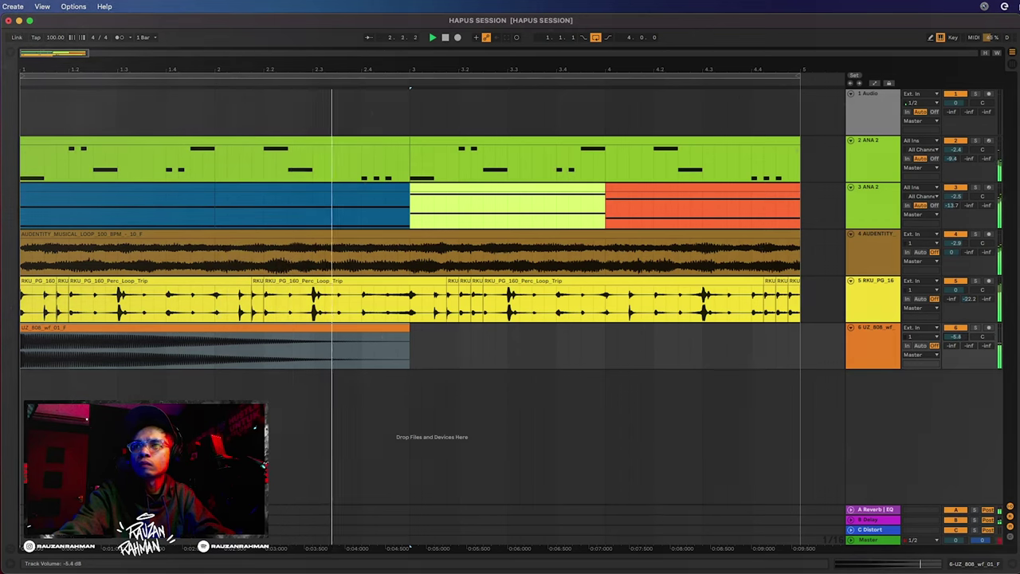
pyautogui.click(76, 329)
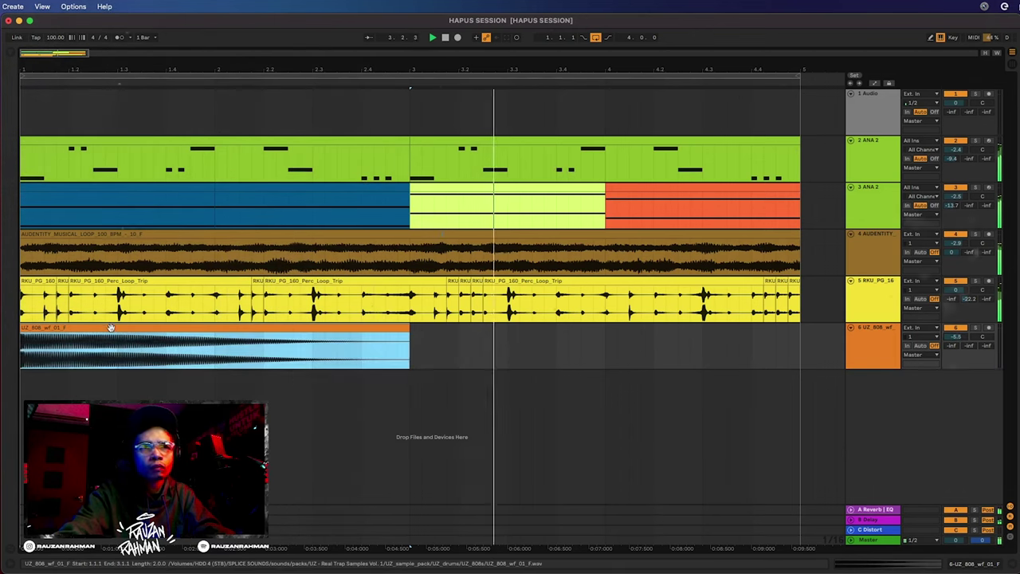
pyautogui.moveTo(76, 328); pyautogui.dragTo(353, 337)
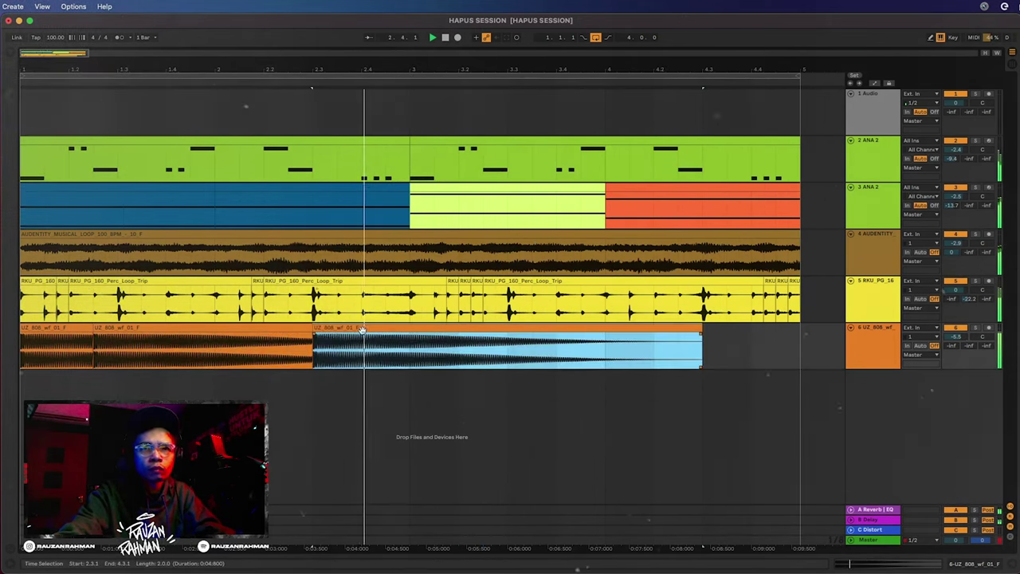
pyautogui.doubleClick(445, 39)
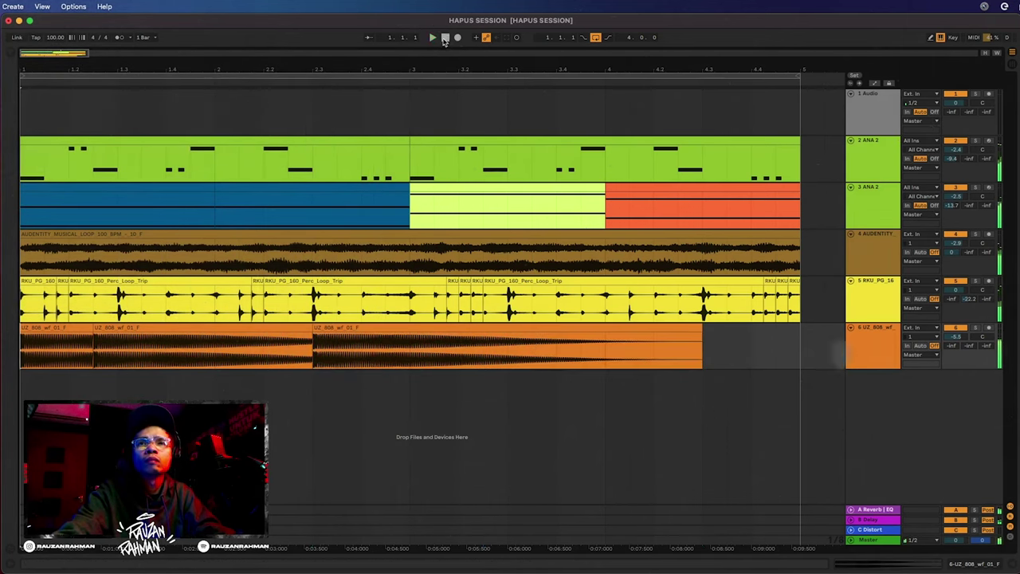
pyautogui.press('space')
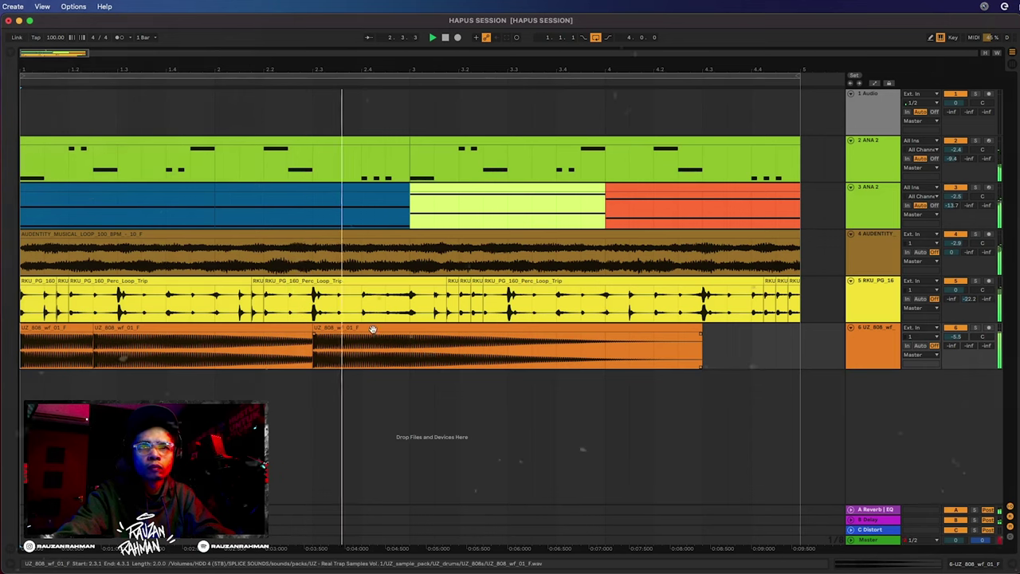
# - Copy the 808 clip at 2.3.1 one beat further to 2.4.1 and play the arrangement from the start
pyautogui.press('space')
pyautogui.click(349, 328)
pyautogui.moveTo(348, 328); pyautogui.dragTo(397, 329)
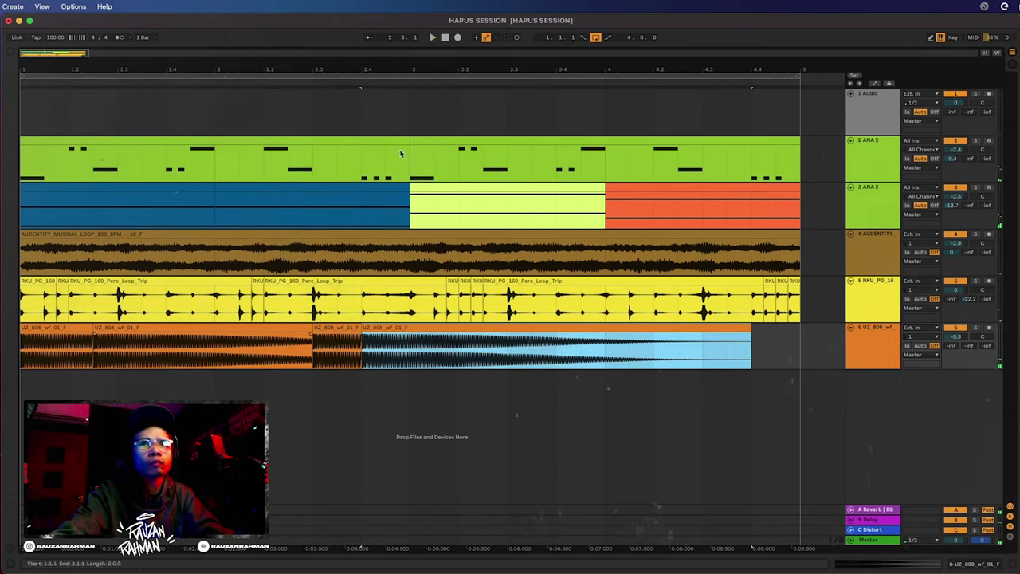
pyautogui.click(446, 40)
pyautogui.press('space')
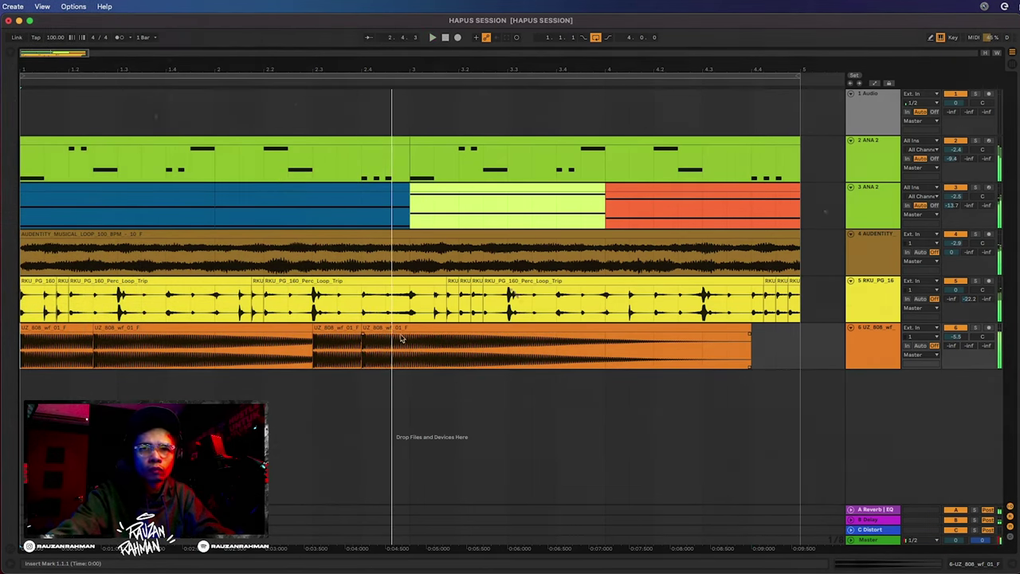
# - Stop playback and try nudging the 808 clip at 2.4.1 along the timeline
pyautogui.click(400, 329)
pyautogui.press('space')
pyautogui.press('Right')
pyautogui.press('Right')
pyautogui.press('Right')
pyautogui.press('Left')
pyautogui.press('Left')
# - Split the short 808 clip at 2.3.3 and duplicate its first half over the section from 2.3.3 to 2.4.1
pyautogui.click(349, 342)
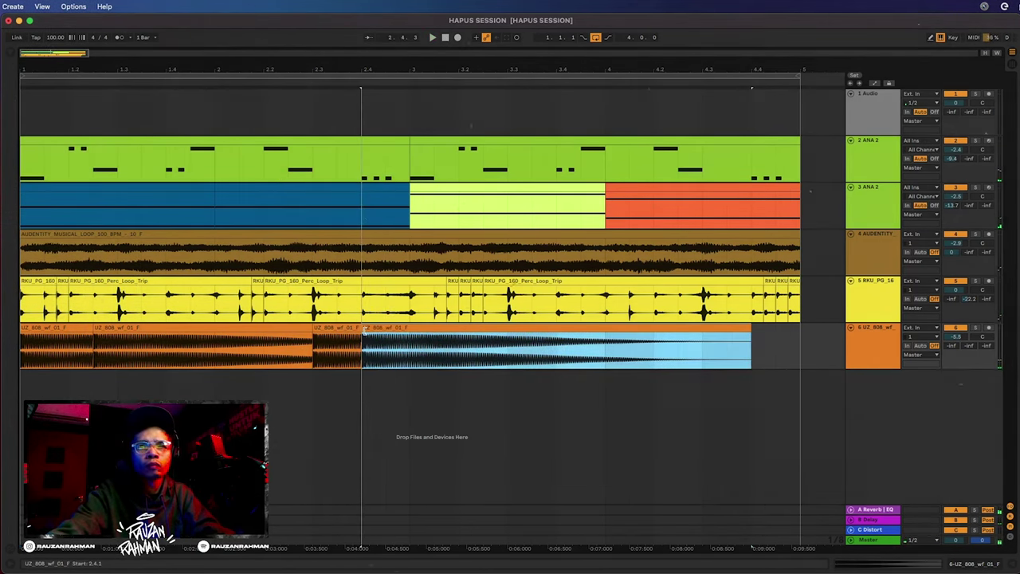
pyautogui.click(317, 330)
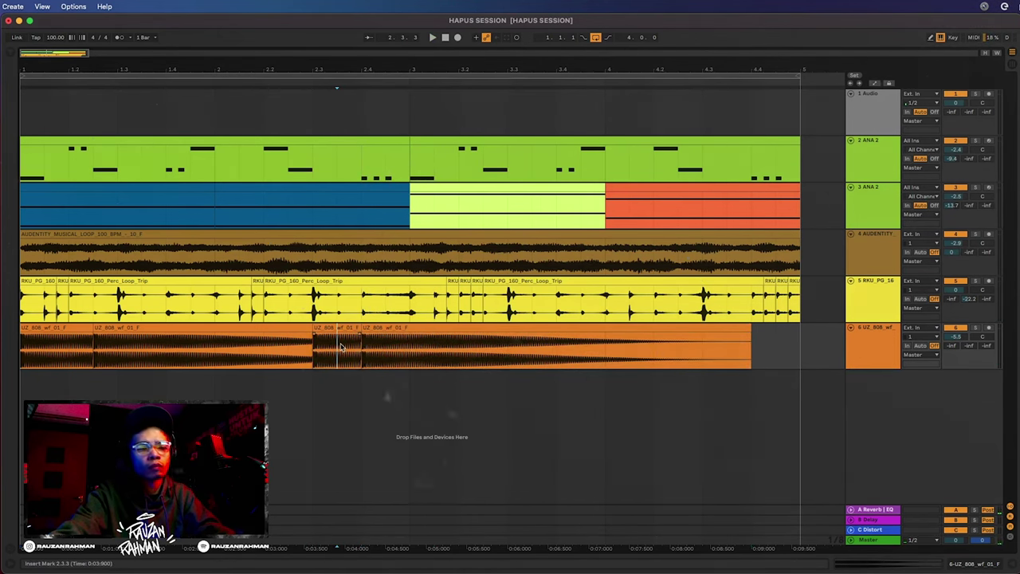
pyautogui.press('super+e')
pyautogui.press('super+d')
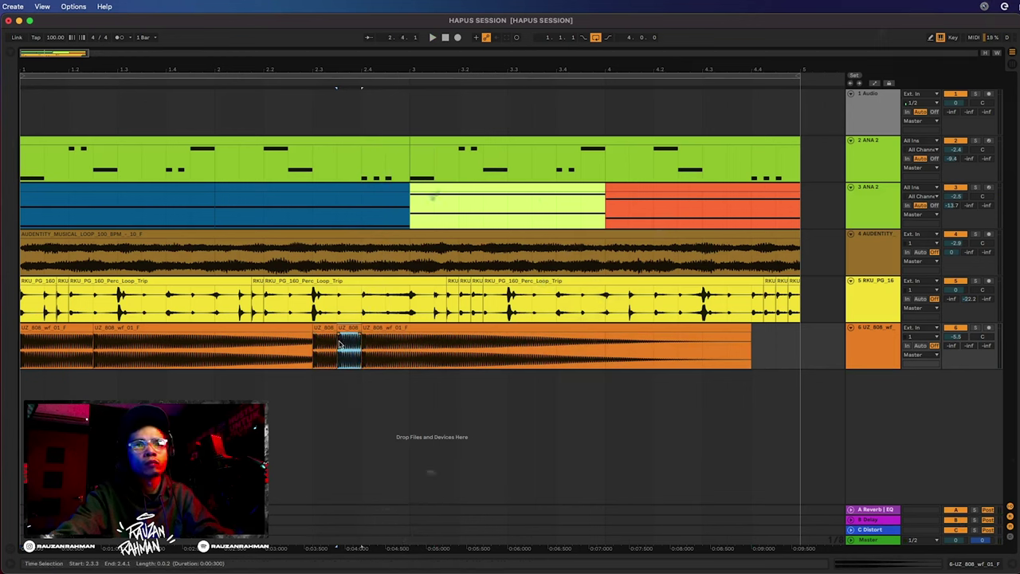
pyautogui.press('space')
pyautogui.doubleClick(446, 39)
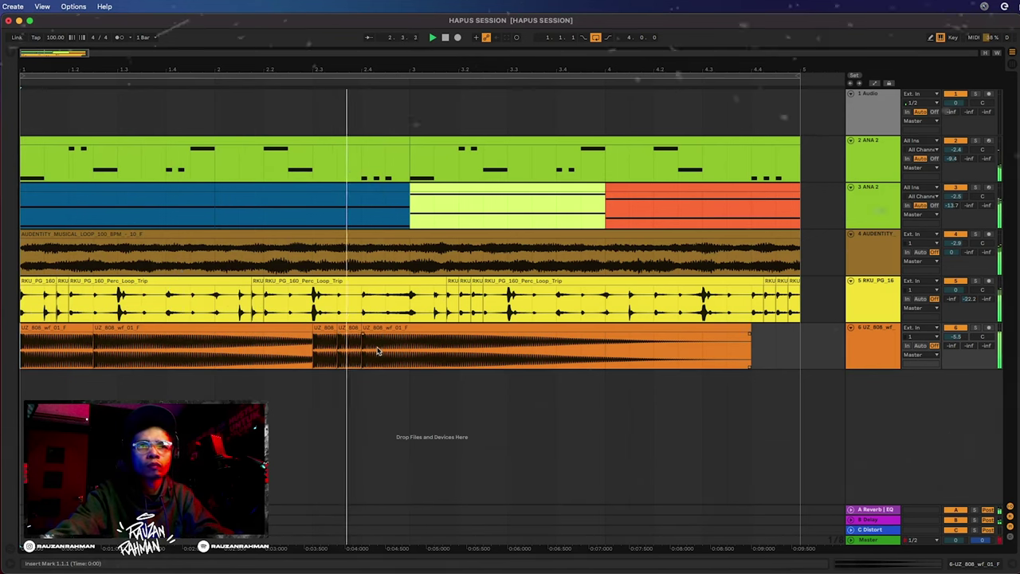
# - Stop playback, copy the 808 clip at 2.4.1 to 3.1.1 and play the arrangement from the start
pyautogui.press('space')
pyautogui.moveTo(376, 327); pyautogui.dragTo(424, 333)
pyautogui.click(447, 38)
pyautogui.press('space')
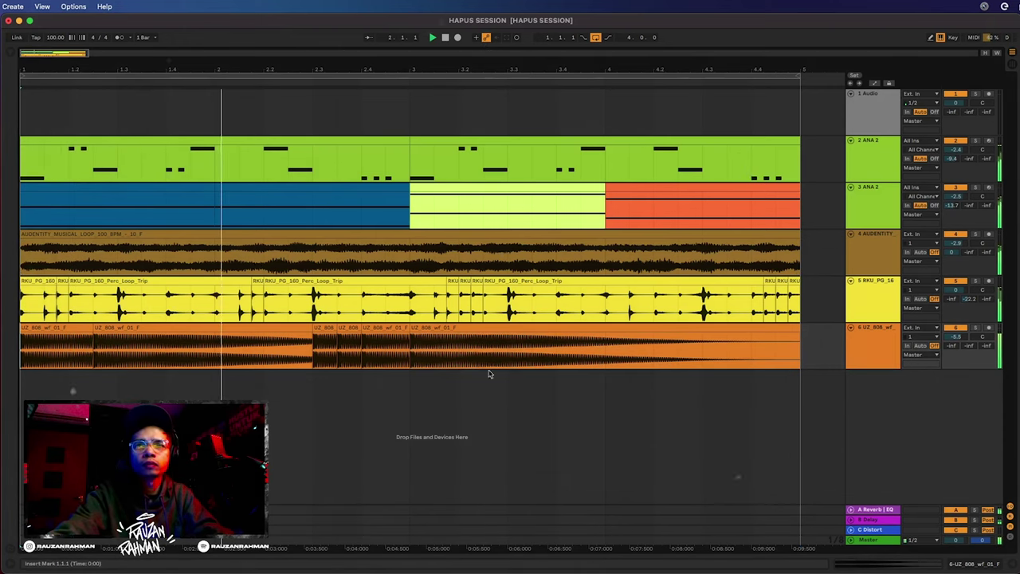
# - Delete the 808 clip at 2.4.1, lengthen the one at 2.3.3 to 2.4.3 and play from 2.2.1
pyautogui.press('space')
pyautogui.click(371, 328)
pyautogui.press('Delete')
pyautogui.click(356, 327)
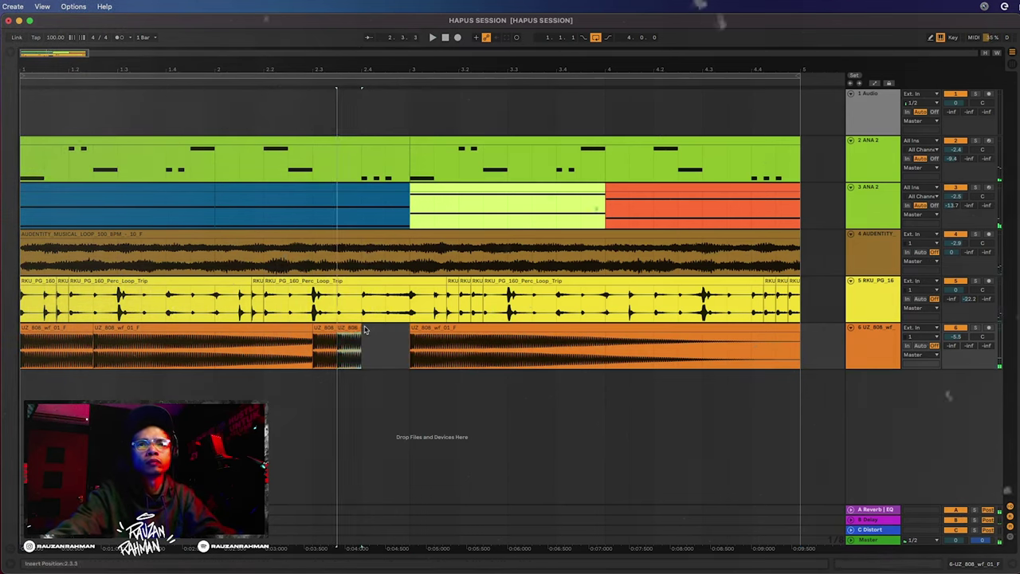
pyautogui.click(255, 348)
pyautogui.press('space')
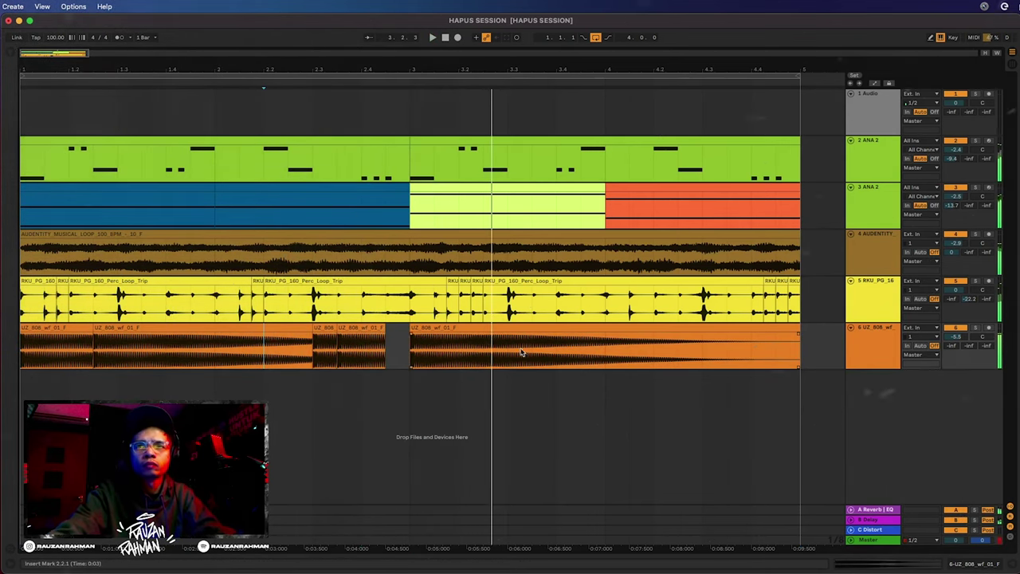
# - Copy the 808 clip at 3.1.1 to 3.2.3, play from the start and delete the tail past 5.1.1
pyautogui.moveTo(470, 327); pyautogui.dragTo(494, 335)
pyautogui.press('space')
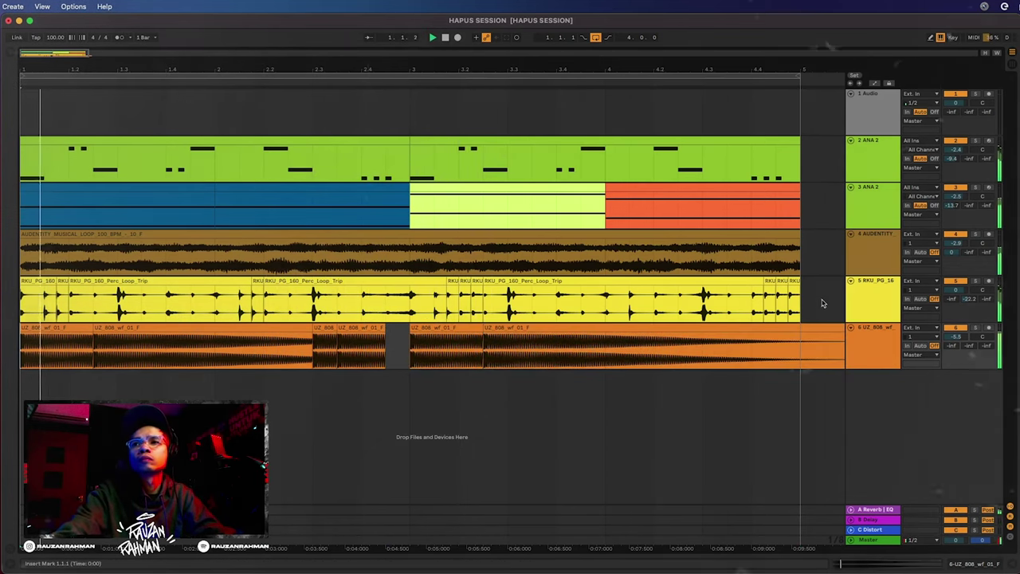
pyautogui.click(812, 326)
pyautogui.press('Delete')
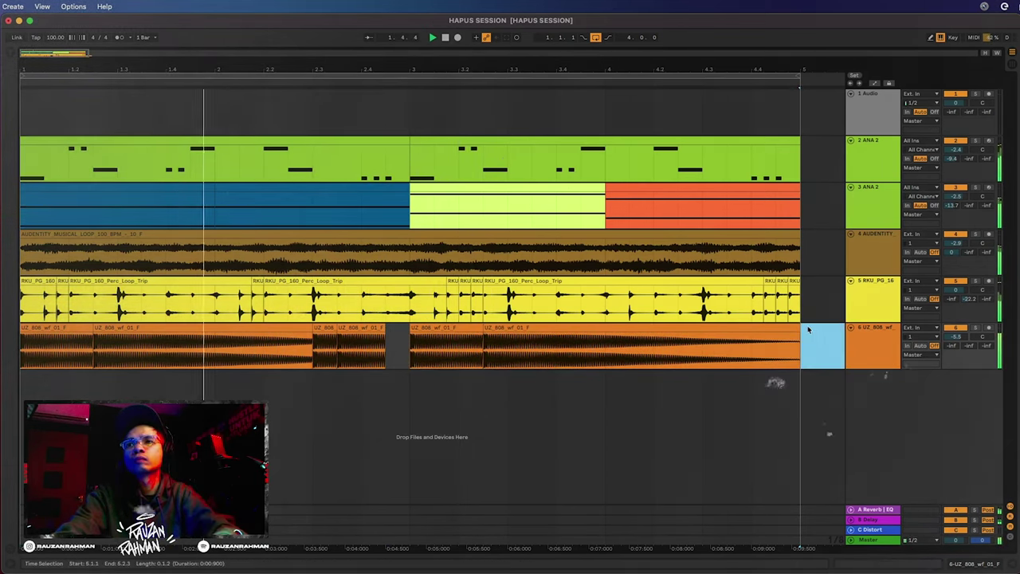
# - Copy the 808 clip at 3.2.3 one beat further to 3.3.3 and play from 3.1.1
pyautogui.click(460, 344)
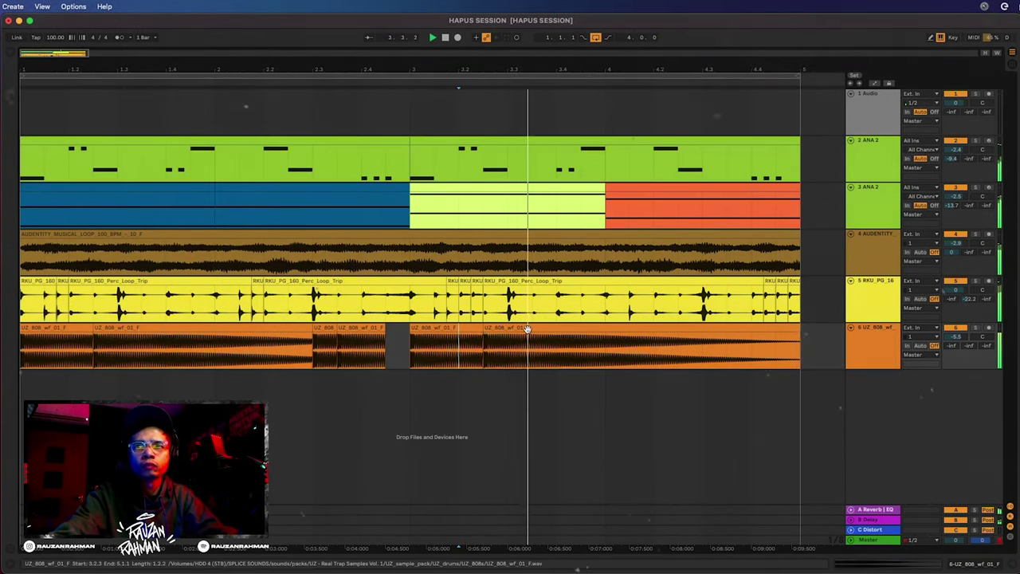
pyautogui.press('space')
pyautogui.moveTo(508, 327); pyautogui.dragTo(559, 337)
pyautogui.press('space')
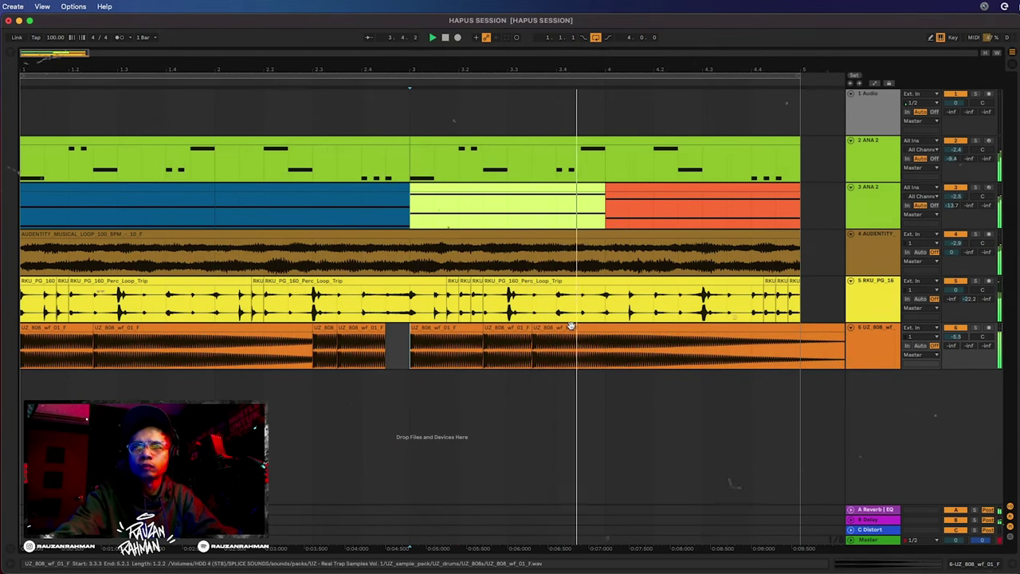
# - Cut off the 808 tail past 5.1.1 and copy the short 808 clip at 2.3.1 to 4.4.1 and 4.4.3
pyautogui.click(795, 351)
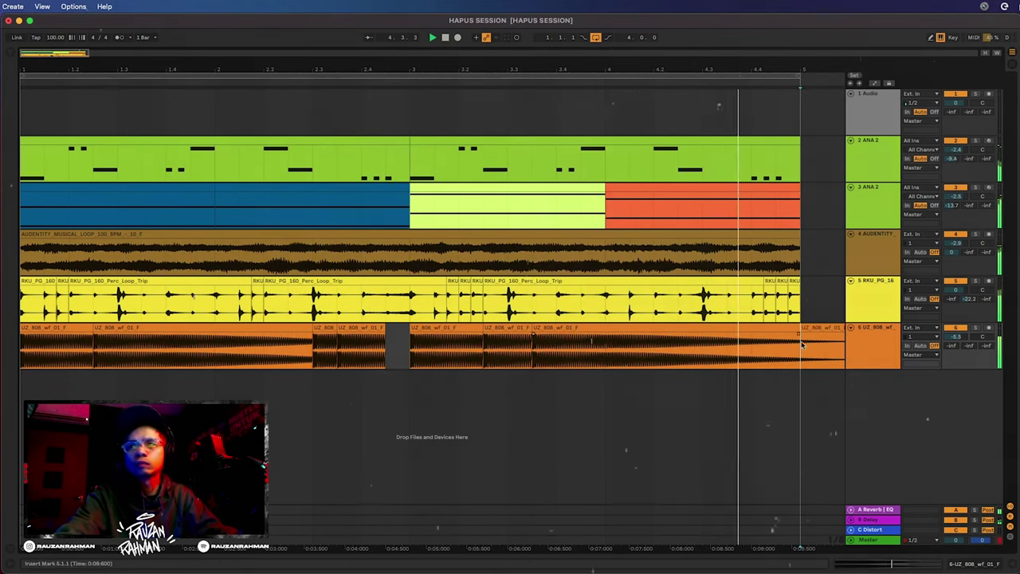
pyautogui.moveTo(795, 351); pyautogui.dragTo(843, 350)
pyautogui.moveTo(319, 327); pyautogui.dragTo(763, 329)
pyautogui.press('super+d')
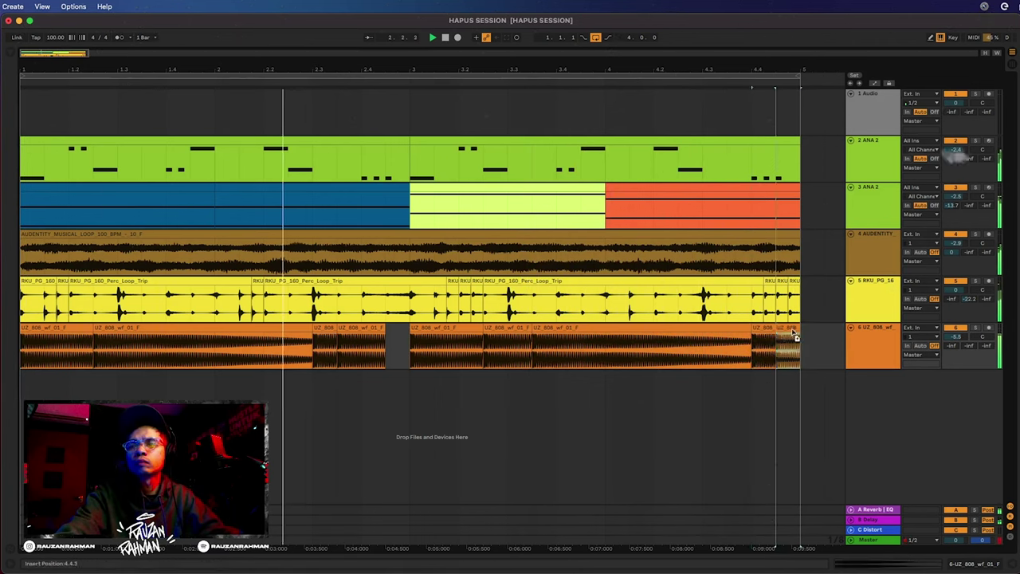
# - Stop playback, open the 808 clip at 4.4.1, transpose it to 20 st and audition it
pyautogui.click(727, 349)
pyautogui.press('space')
pyautogui.doubleClick(767, 337)
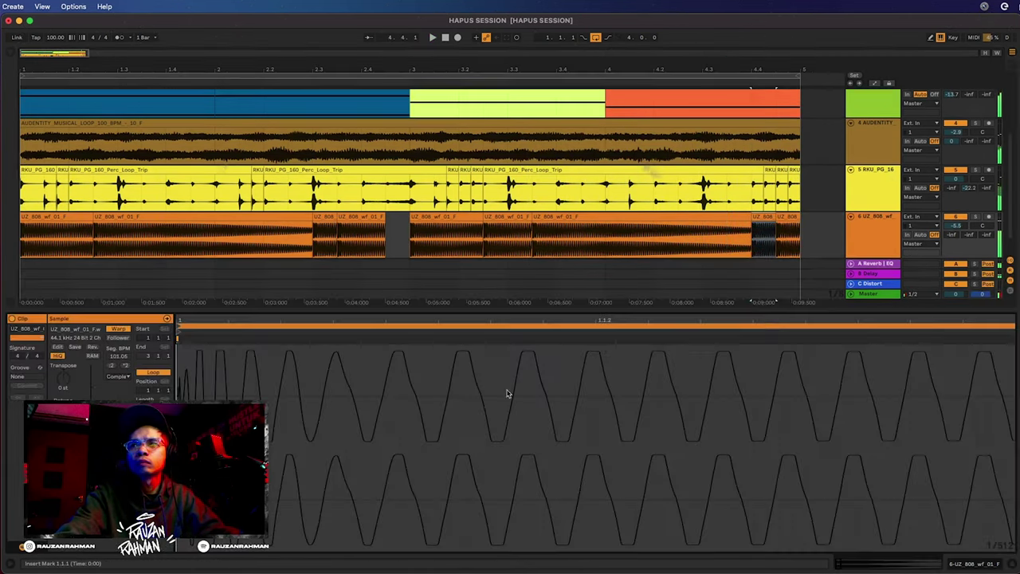
pyautogui.moveTo(58, 386); pyautogui.dragTo(62, 377)
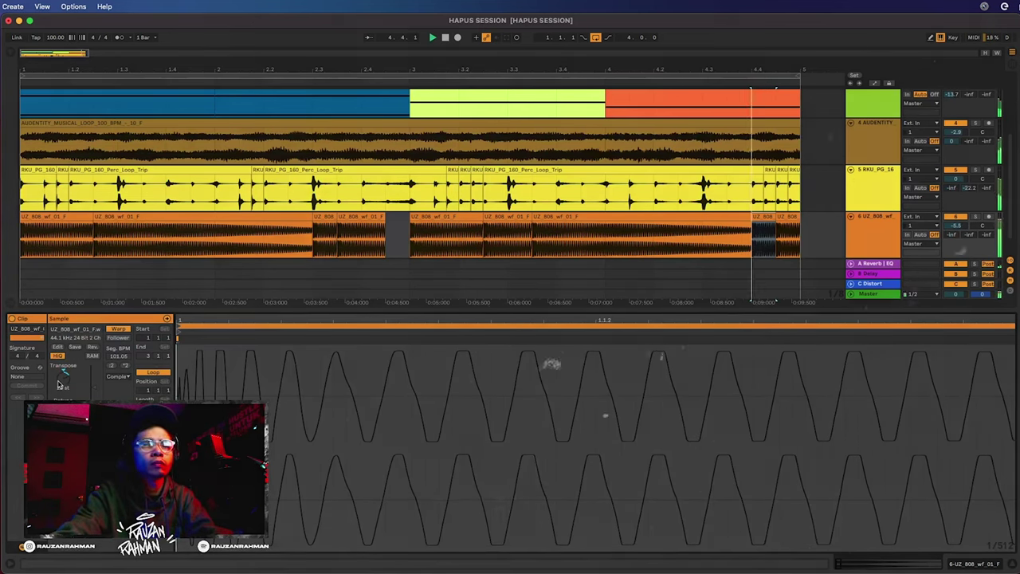
pyautogui.press('space')
# - Set the transposition of the 808 clip at 4.4.3 to 15 st and play the result
pyautogui.click(787, 216)
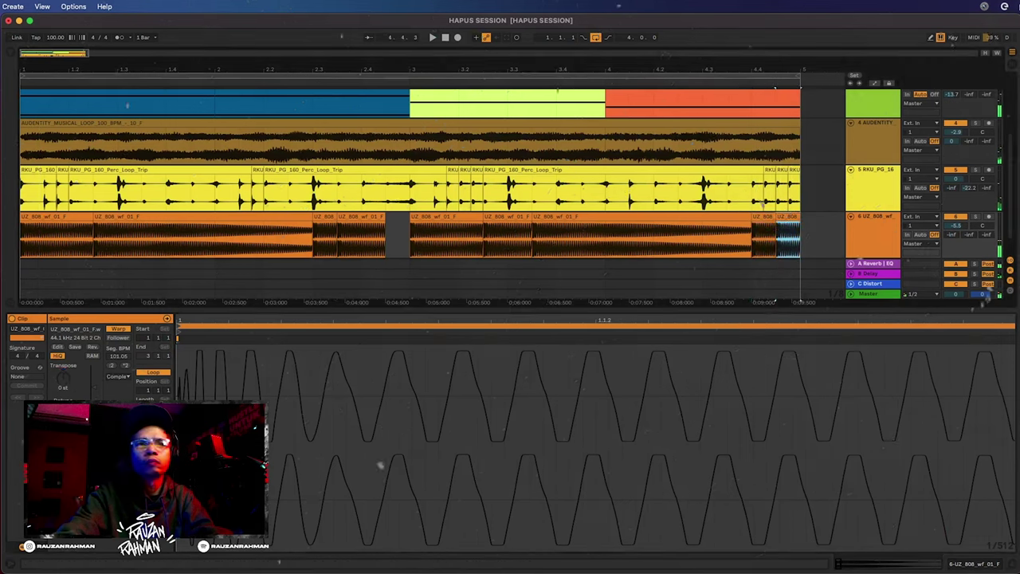
pyautogui.moveTo(63, 377); pyautogui.dragTo(63, 364)
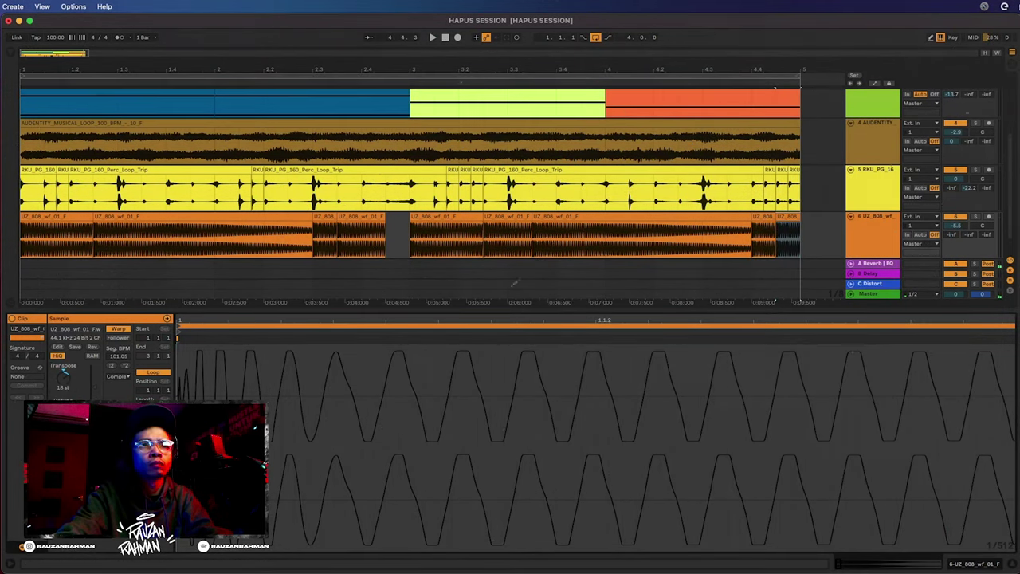
pyautogui.press('space')
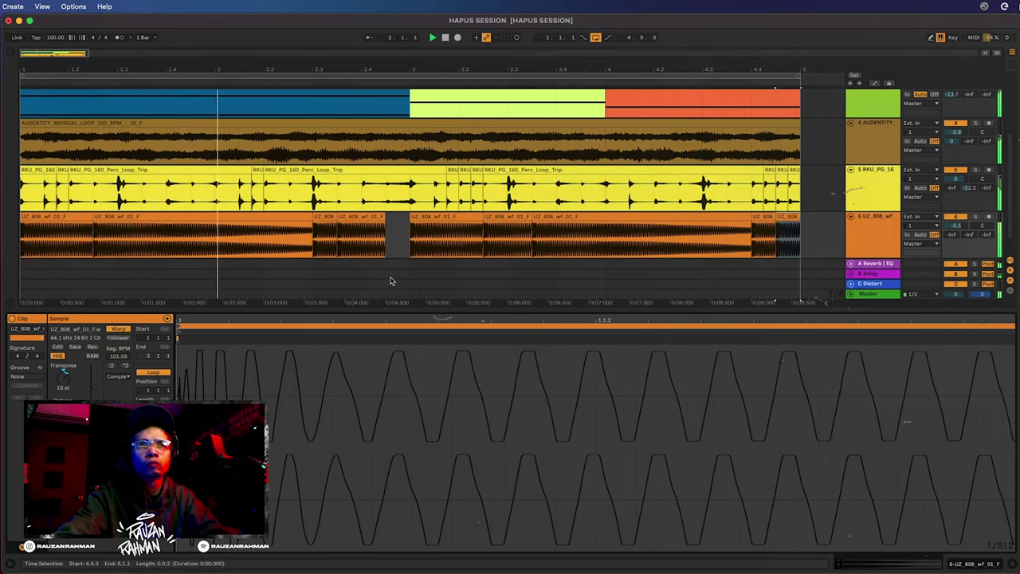
# - Set the transposition of the short 808 clip at 2.3.1 to 20 st and audition it in context
pyautogui.click(332, 218)
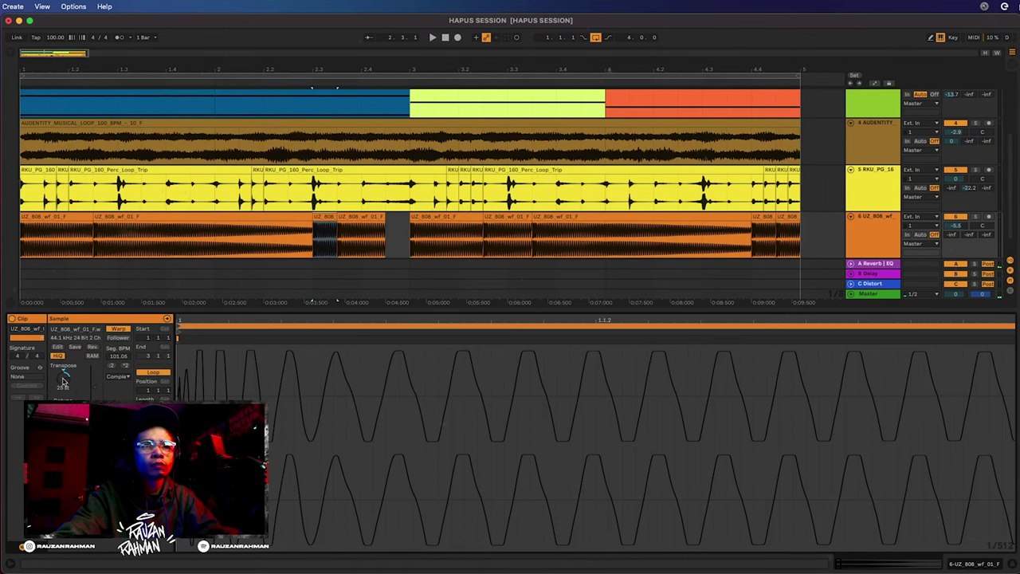
pyautogui.press('space')
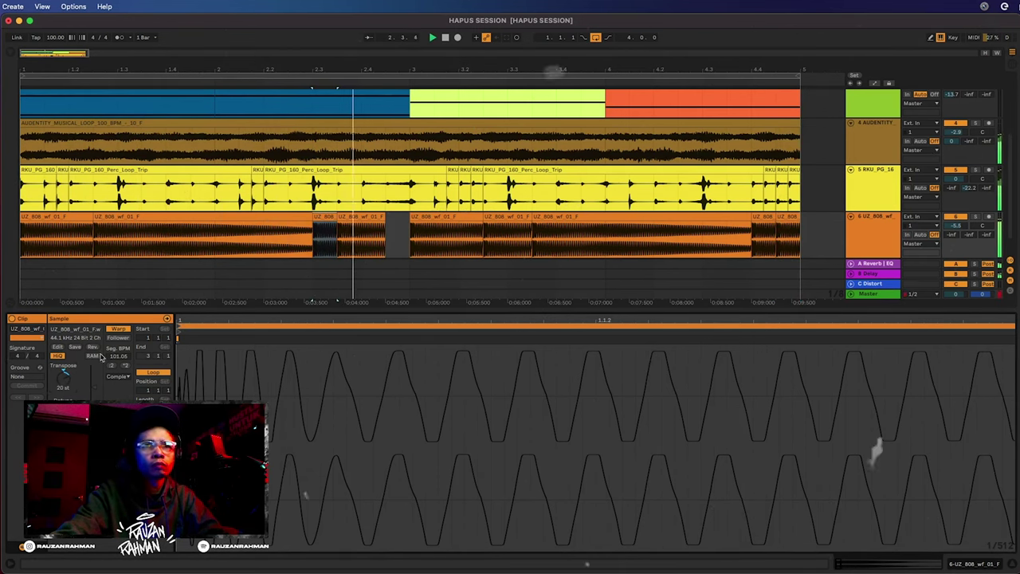
pyautogui.press('space')
pyautogui.press('space')
pyautogui.press('space')
# - Rearrange the 808 clips at the end of bar 2 into one-beat clips at 2.3.1 and 2.4.1, and play from 2.2.1
pyautogui.moveTo(367, 220)
pyautogui.mouseDown()
pyautogui.moveTo(392, 221)
pyautogui.moveTo(361, 218)
pyautogui.mouseUp()
pyautogui.click(272, 236)
pyautogui.press('space')
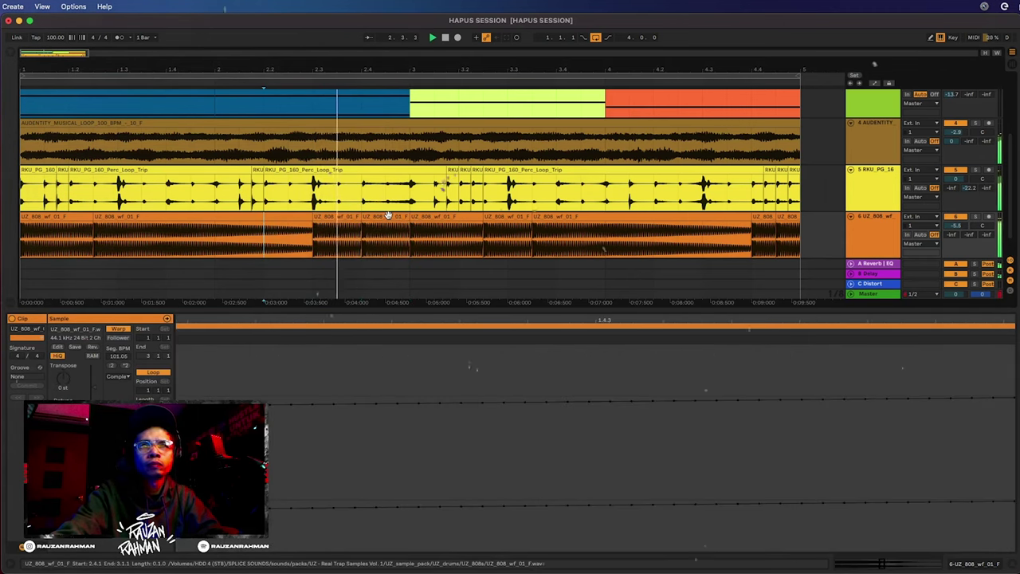
# - Narrow the grid to 1/16, move the 808 clip at 2.4.1 earlier to 2.3.4 and play from 2.2.3
pyautogui.press('space')
pyautogui.click(388, 217)
pyautogui.press('super+1')
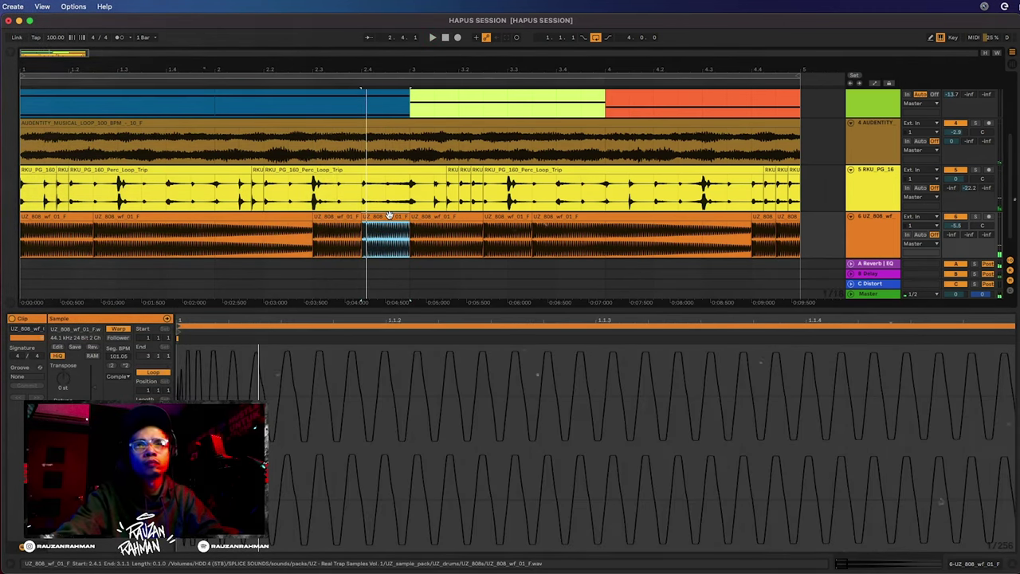
pyautogui.moveTo(388, 217); pyautogui.dragTo(371, 216)
pyautogui.press('space')
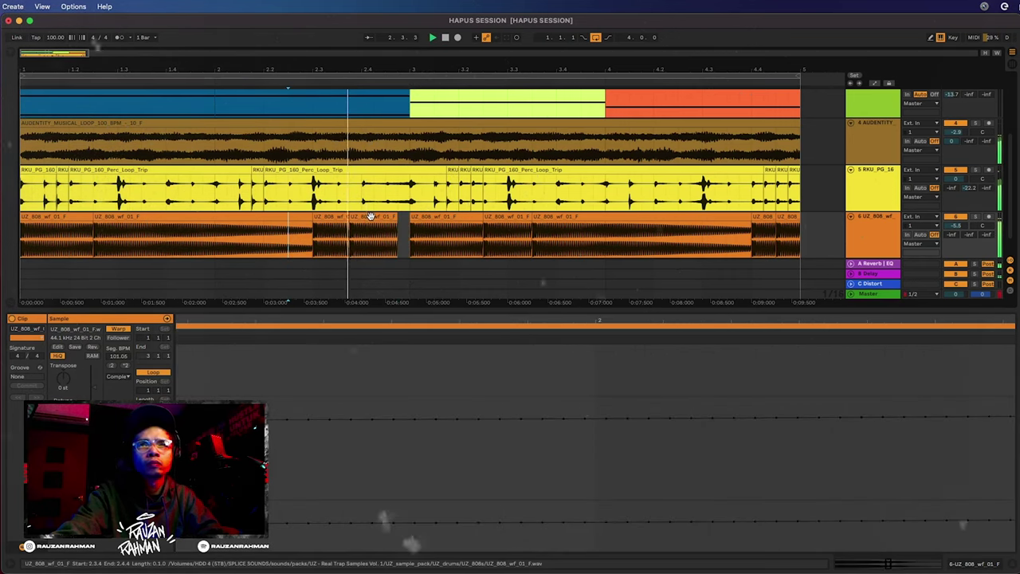
# - Set the transposition of the 808 clip at 2.3.4 to 15 st and play it from 2.2.3
pyautogui.click(371, 216)
pyautogui.press('space')
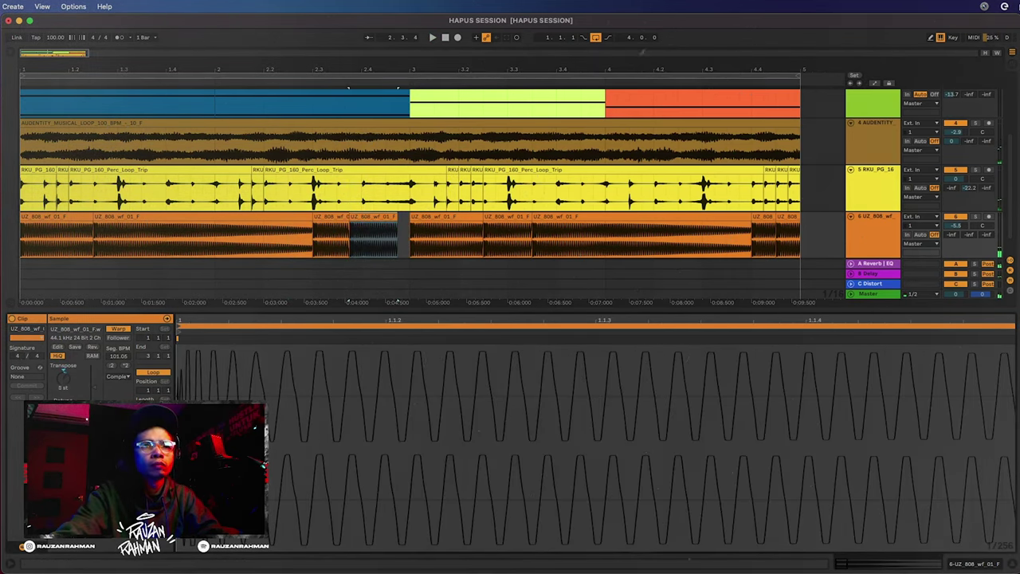
pyautogui.moveTo(63, 376); pyautogui.dragTo(63, 350)
pyautogui.press('space')
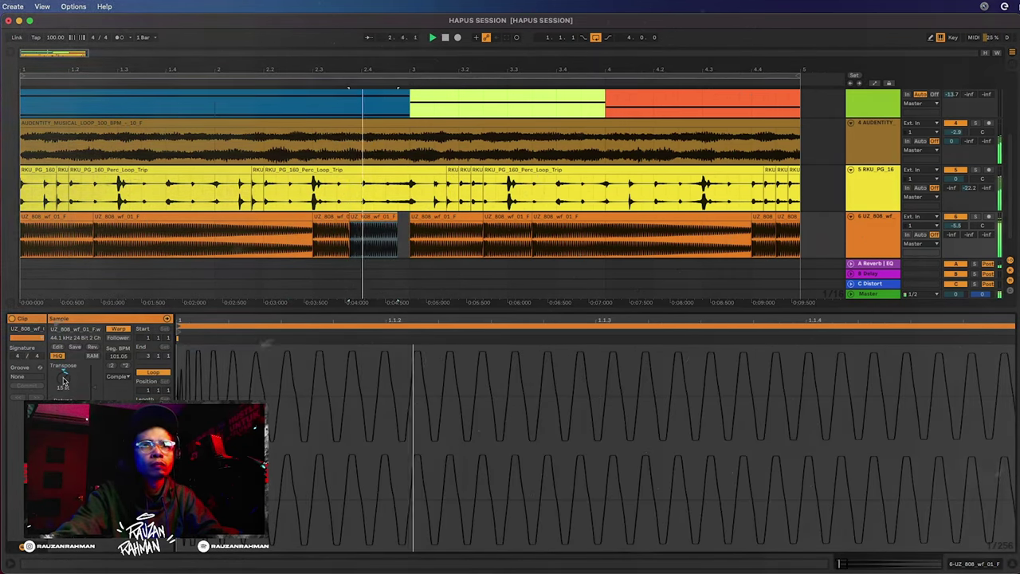
pyautogui.press('space')
pyautogui.click(288, 238)
pyautogui.press('space')
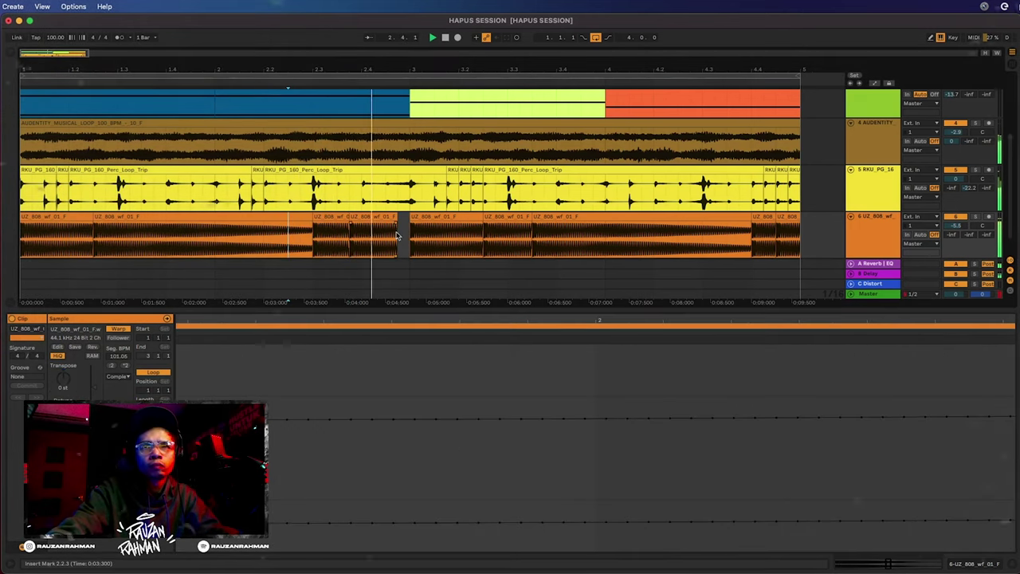
# - Halve the 808 clip at 2.3.4, place its second half at 2.4.3 and lengthen the first half to meet it
pyautogui.press('space')
pyautogui.moveTo(396, 217); pyautogui.dragTo(373, 217)
pyautogui.click(400, 229)
pyautogui.click(386, 229)
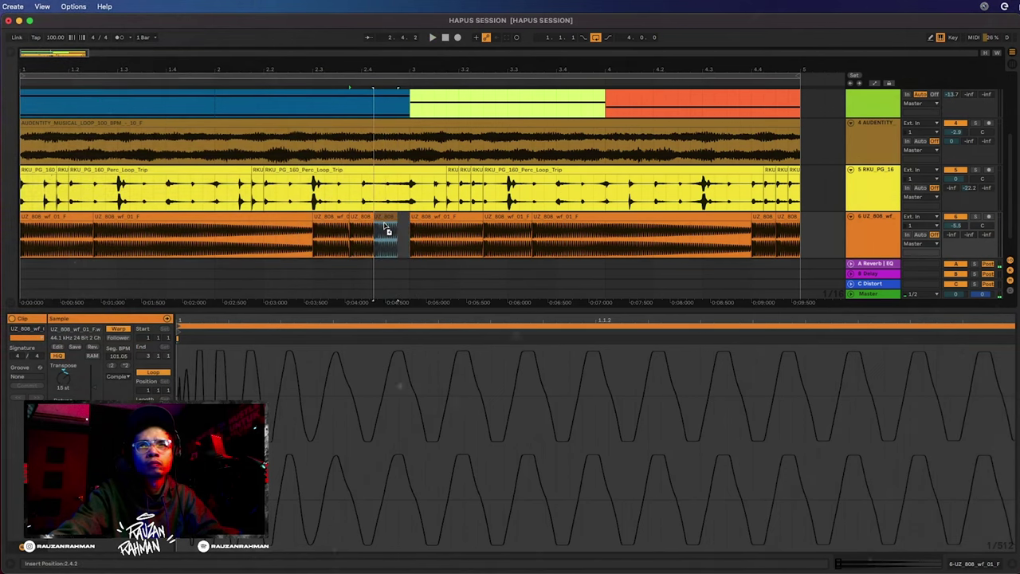
pyautogui.click(396, 228)
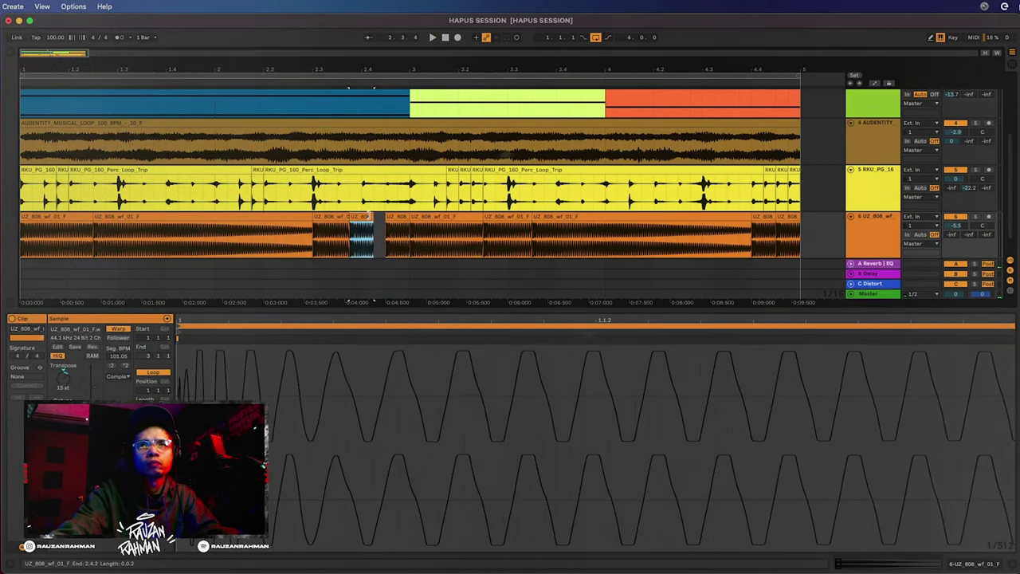
pyautogui.moveTo(372, 216); pyautogui.dragTo(386, 216)
# - Audition from 2.2.1, set the transposition of the 808 clip at 2.4.3 to 5 st and play from the start
pyautogui.click(266, 234)
pyautogui.press('space')
pyautogui.press('space')
pyautogui.click(397, 217)
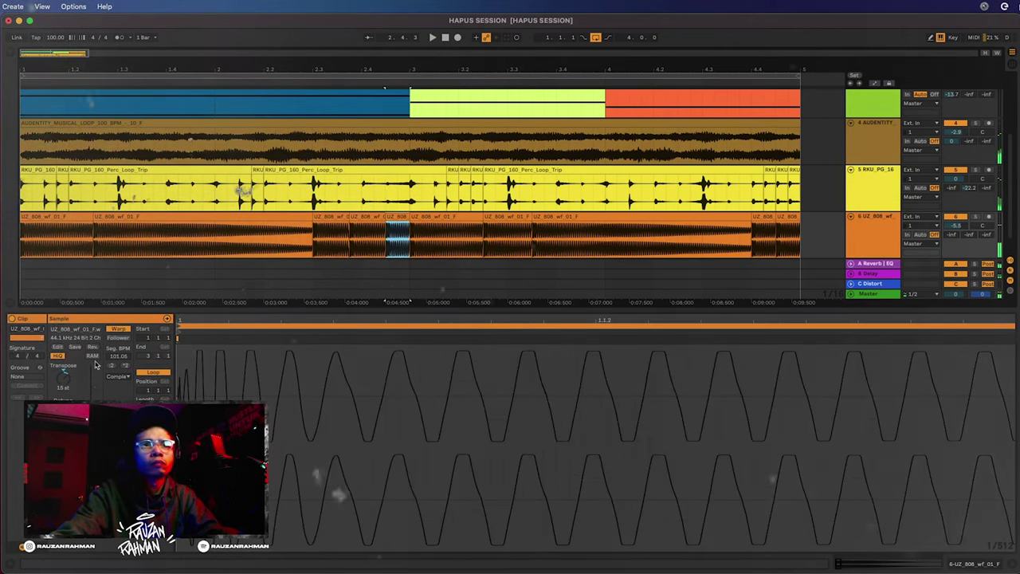
pyautogui.moveTo(63, 378); pyautogui.dragTo(63, 390)
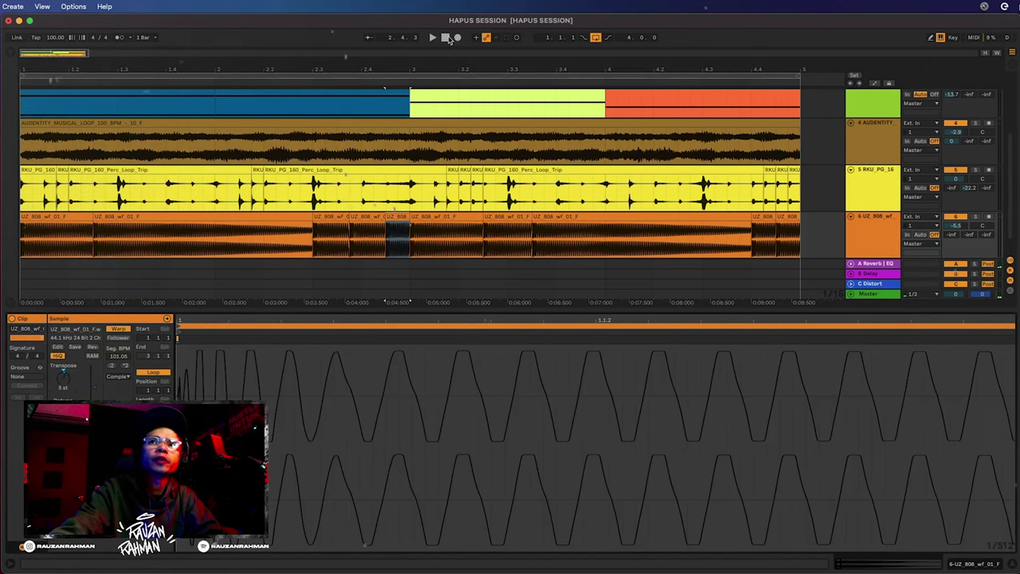
pyautogui.press('Delete')
pyautogui.press('space')
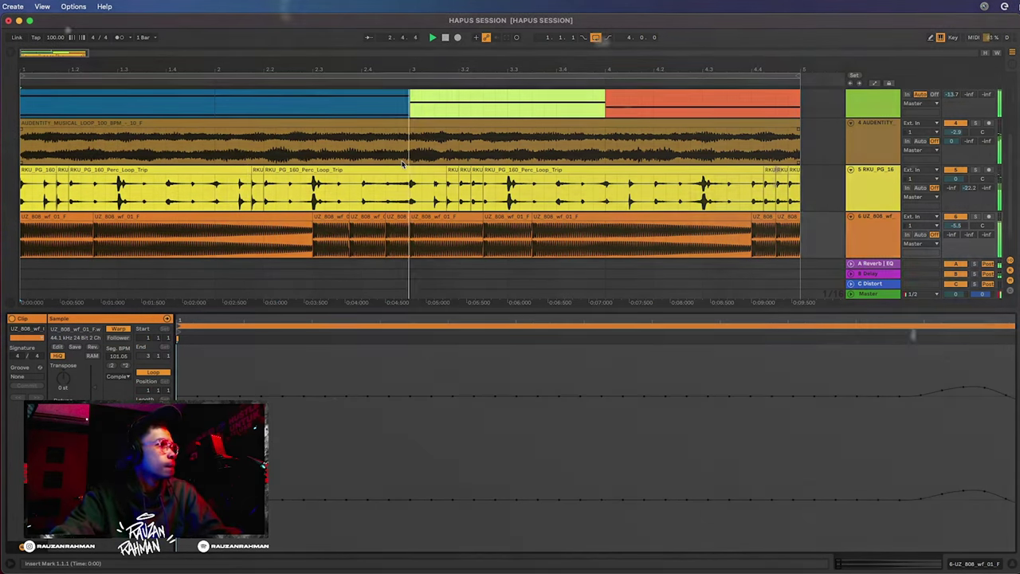
# - Delete the long 808 clip at 3.3.3, lengthen the one at 3.2.3 to 4.1.1 and play from just before bar 3
pyautogui.press('space')
pyautogui.click(542, 217)
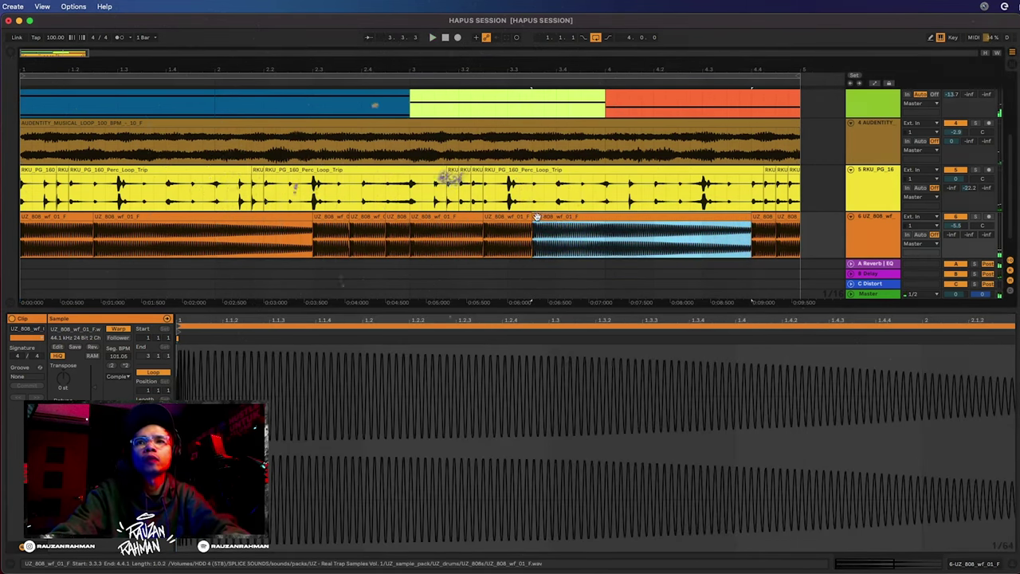
pyautogui.press('Delete')
pyautogui.moveTo(532, 217)
pyautogui.mouseDown()
pyautogui.moveTo(617, 218)
pyautogui.moveTo(605, 217)
pyautogui.mouseUp()
pyautogui.click(392, 232)
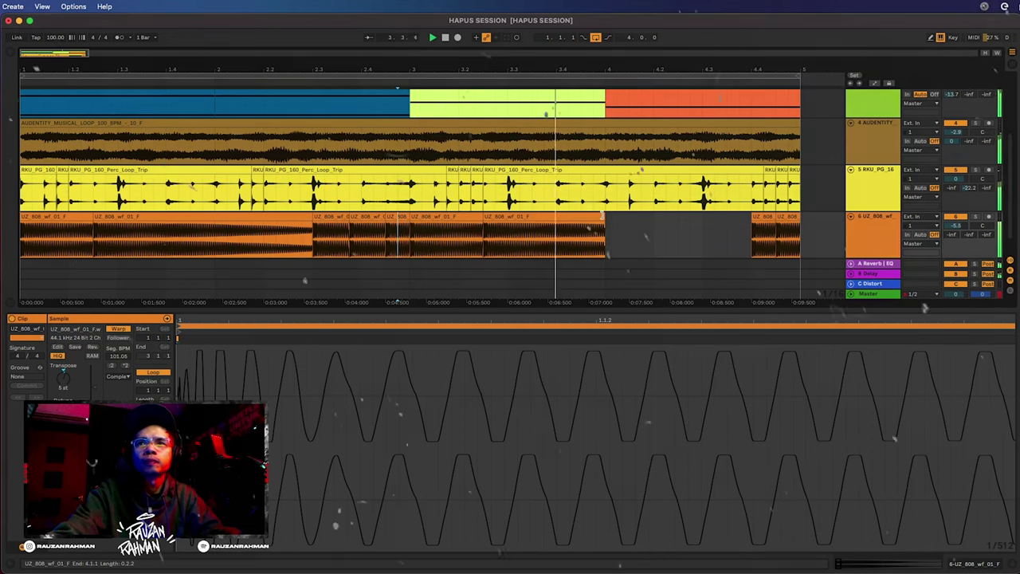
# - Replace the 808 clip at 4.4.1 with clips at 4.3.1 and 4.3.4, each three sixteenths long, and play from 4.2.3
pyautogui.moveTo(759, 216)
pyautogui.mouseDown()
pyautogui.moveTo(715, 231)
pyautogui.moveTo(746, 224)
pyautogui.mouseUp()
pyautogui.click(690, 231)
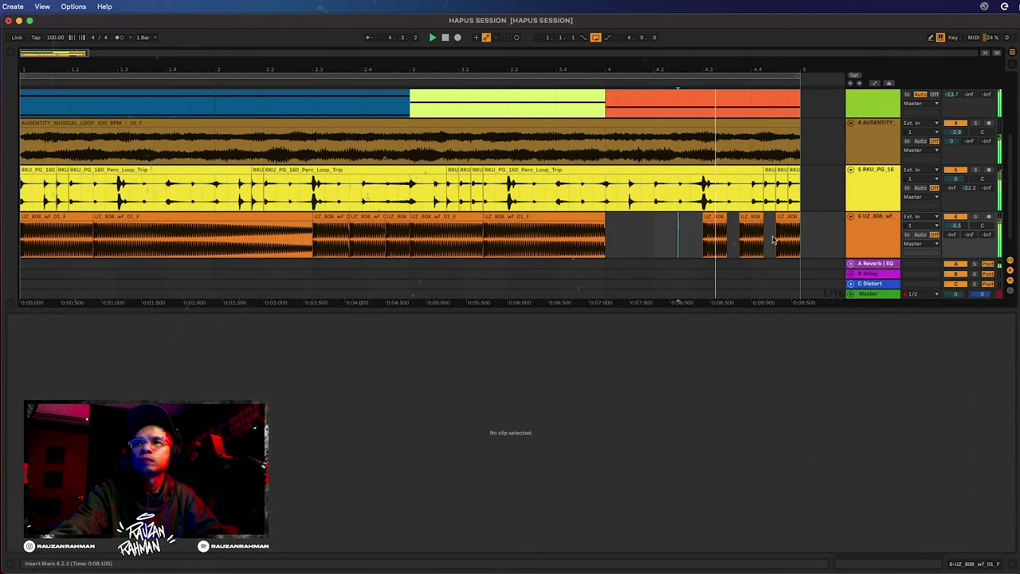
pyautogui.click(733, 227)
pyautogui.moveTo(762, 217); pyautogui.dragTo(775, 218)
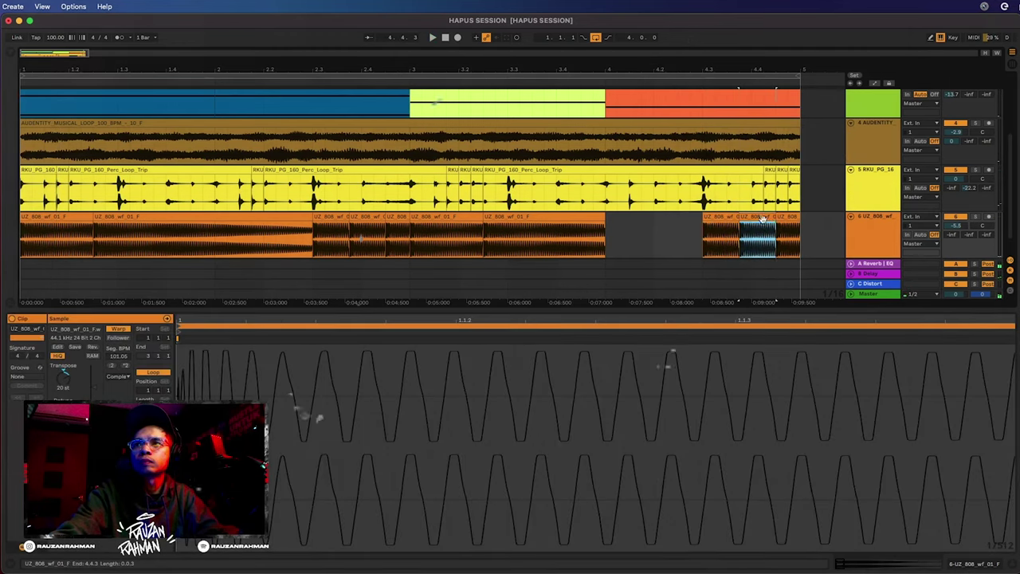
pyautogui.click(680, 232)
pyautogui.press('space')
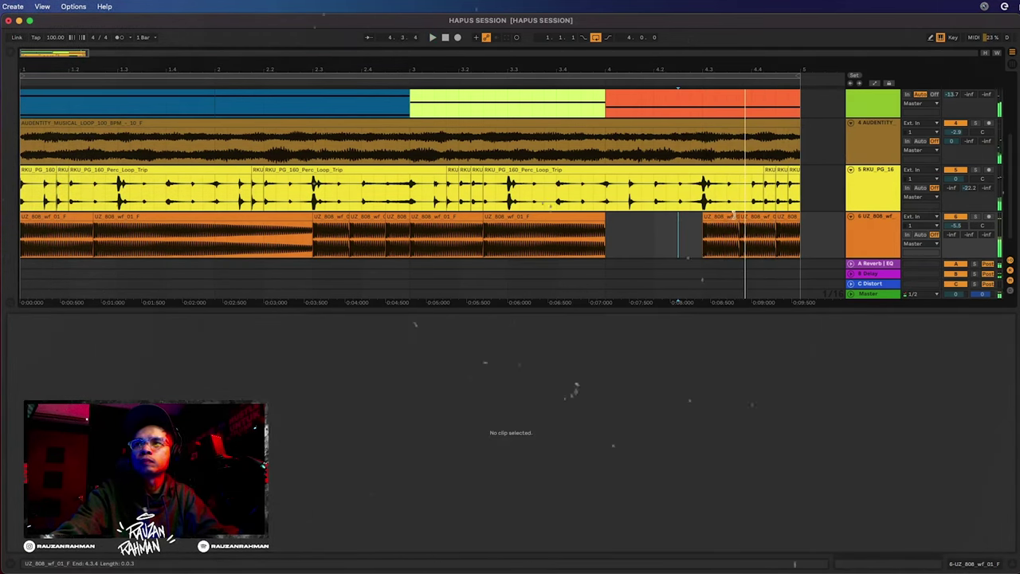
# - Play from 4.2.2 and shift the two 808 clips to 4.3.2 and 4.4.1, each two sixteenths long
pyautogui.click(668, 231)
pyautogui.press('space')
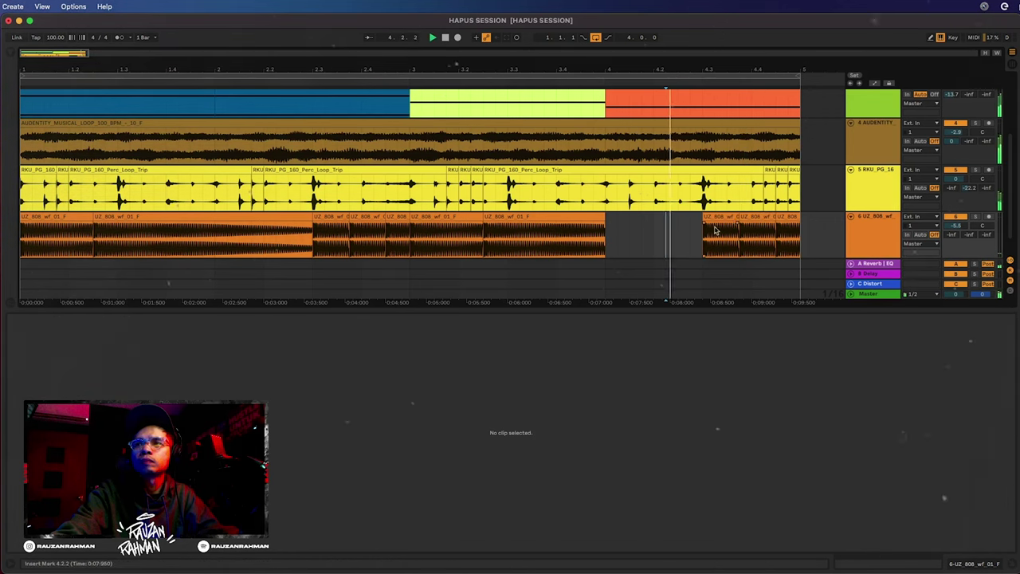
pyautogui.press('space')
pyautogui.moveTo(737, 217); pyautogui.dragTo(762, 216)
pyautogui.click(692, 228)
pyautogui.press('space')
pyautogui.press('space')
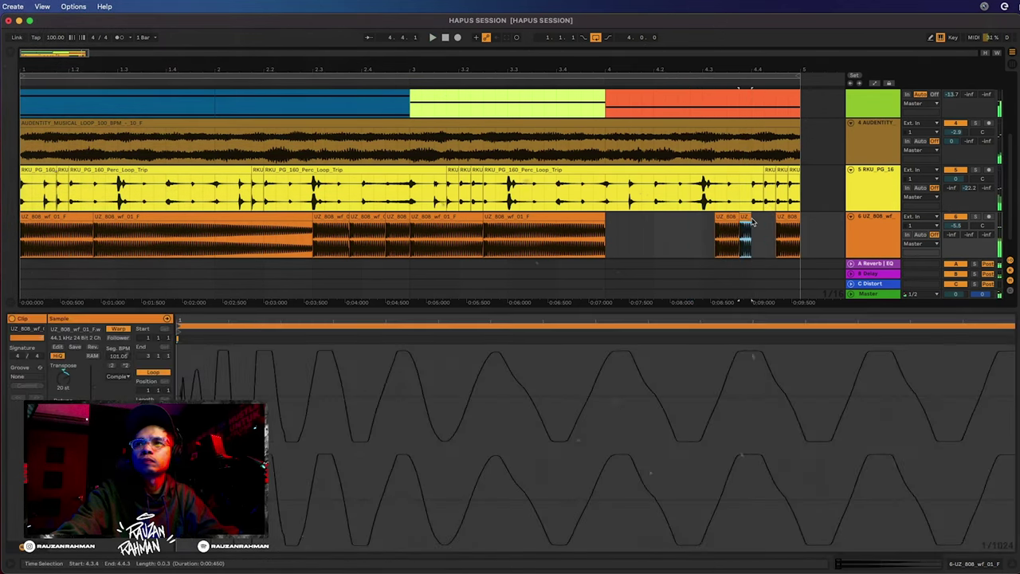
pyautogui.click(758, 223)
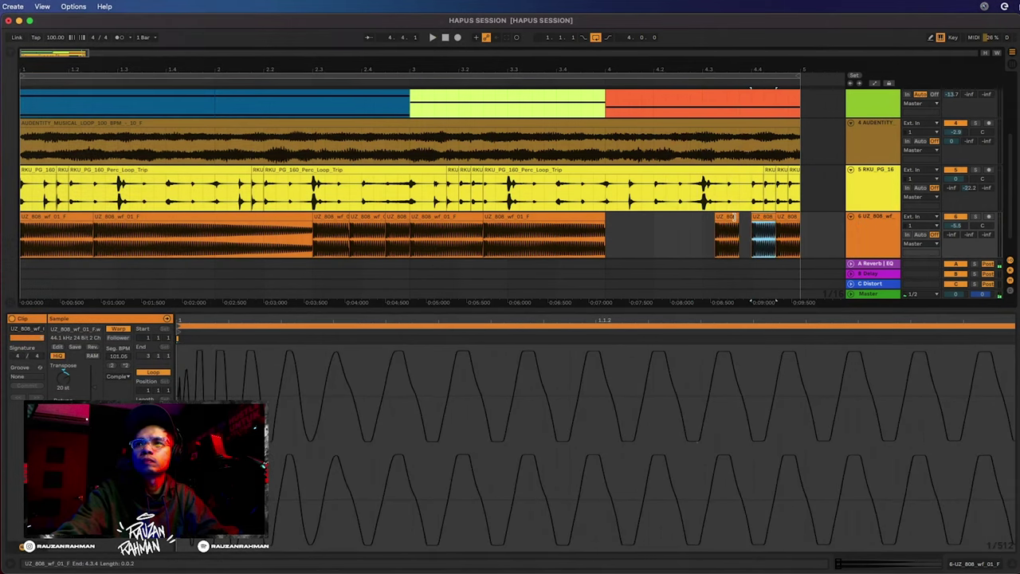
# - Audition the ending and shift the 808 clip at 4.3.2 to 4.3.3, keeping it two sixteenths long
pyautogui.moveTo(736, 216); pyautogui.dragTo(749, 217)
pyautogui.click(717, 226)
pyautogui.press('space')
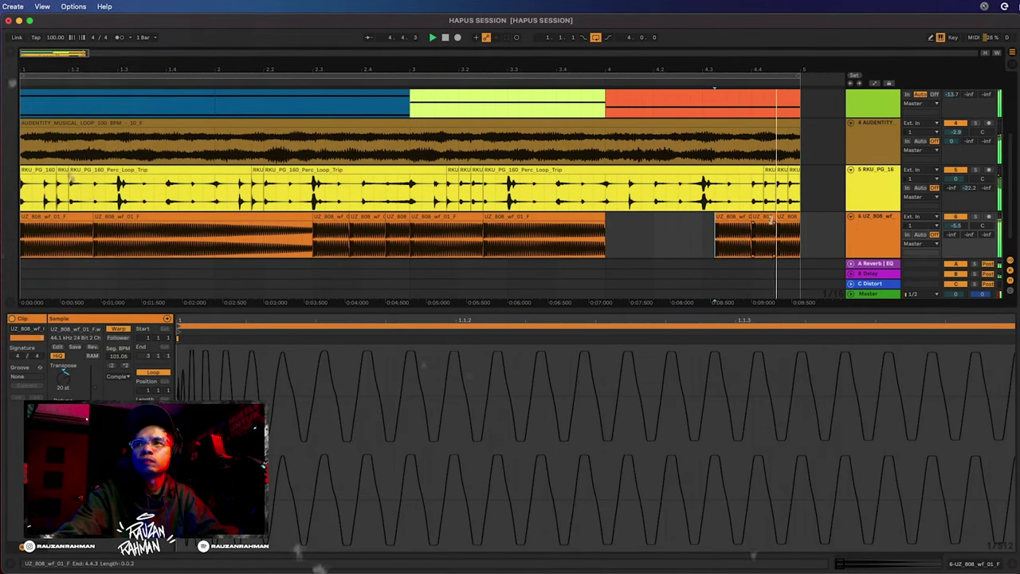
pyautogui.click(727, 217)
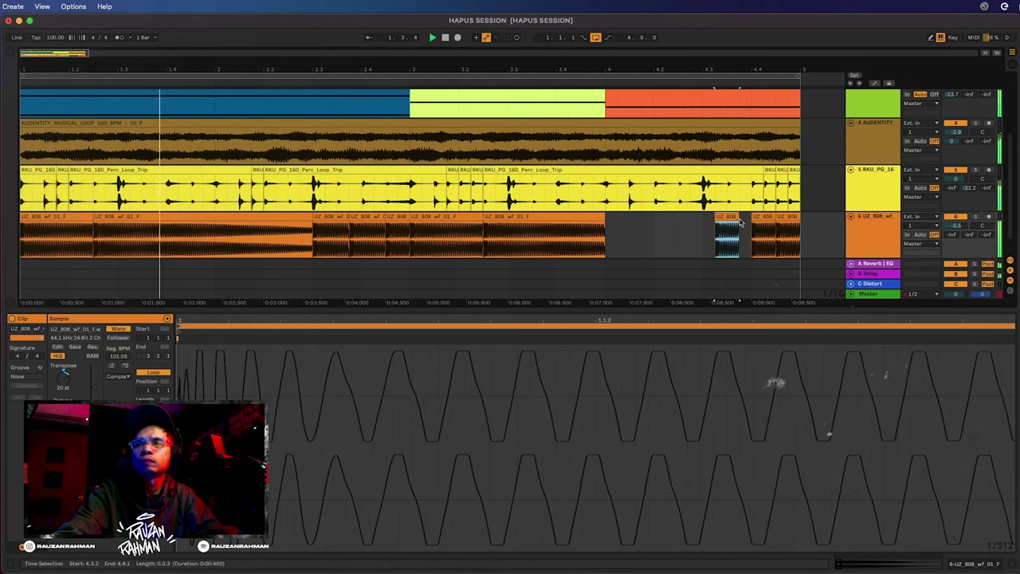
pyautogui.moveTo(730, 217); pyautogui.dragTo(742, 217)
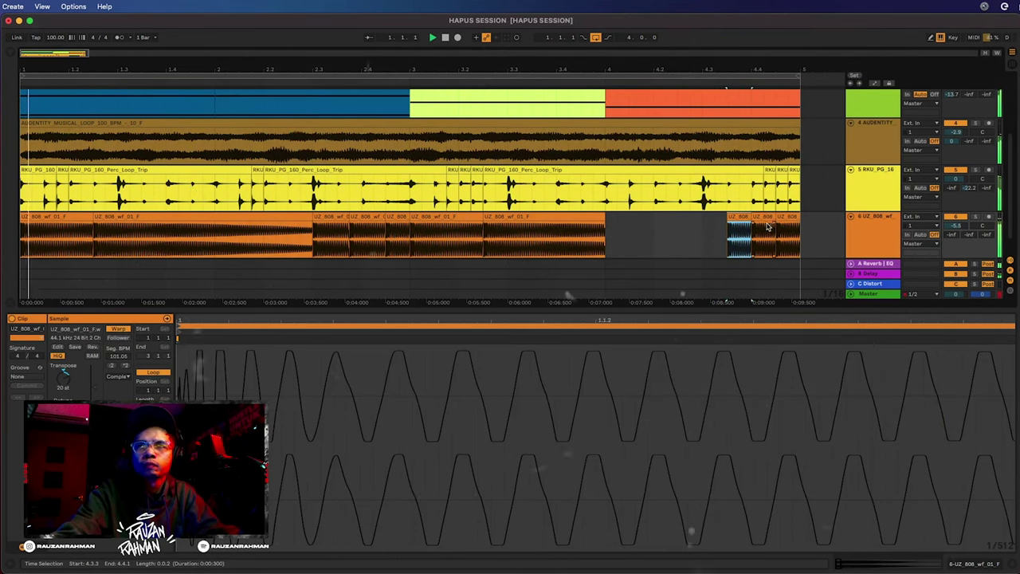
# - Set the transposition of the 808 clip at 4.3.3 to 7 st and the one at 4.4.1 to 10 st
pyautogui.doubleClick(739, 216)
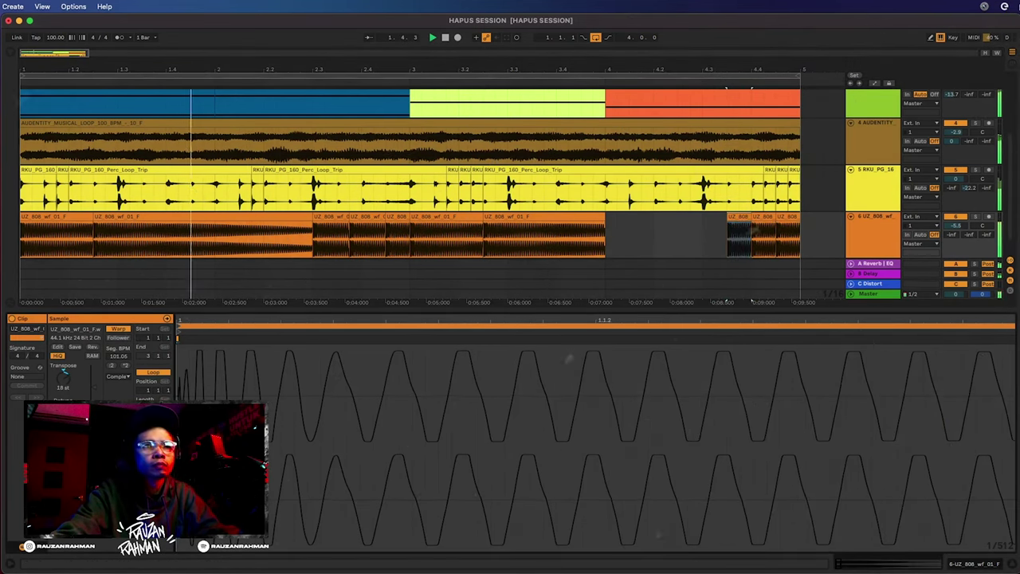
pyautogui.moveTo(63, 379); pyautogui.dragTo(63, 359)
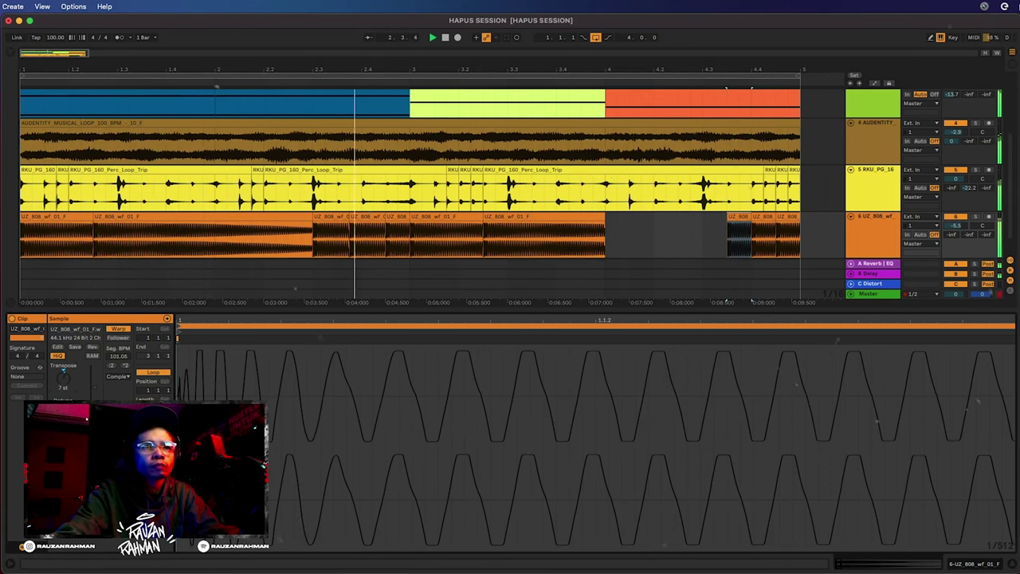
pyautogui.click(761, 217)
pyautogui.moveTo(63, 377); pyautogui.dragTo(63, 376)
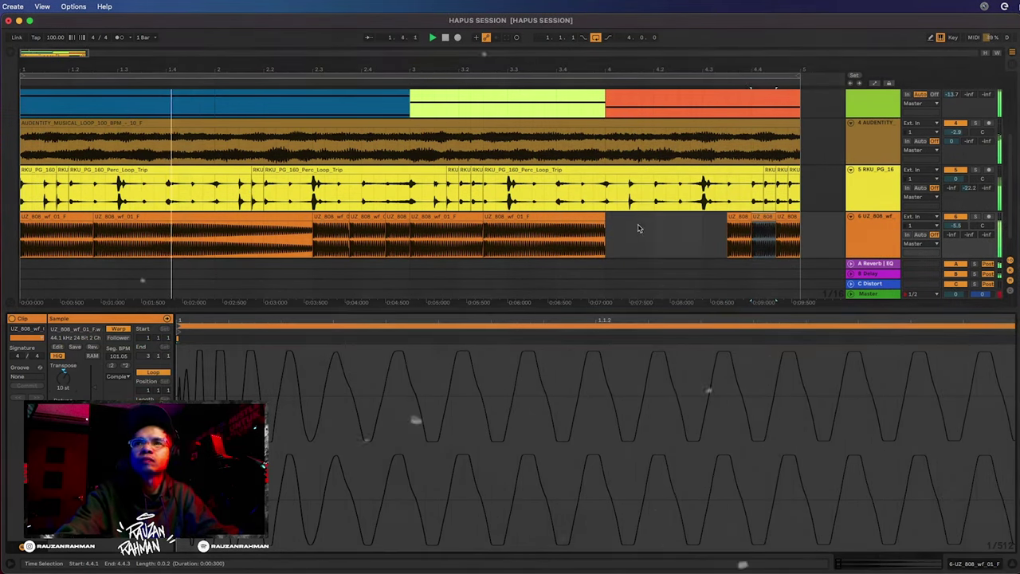
# - Try transposing the 808 clip at 2.4.3 to 10 st and audition it from 2.2.4
pyautogui.click(636, 229)
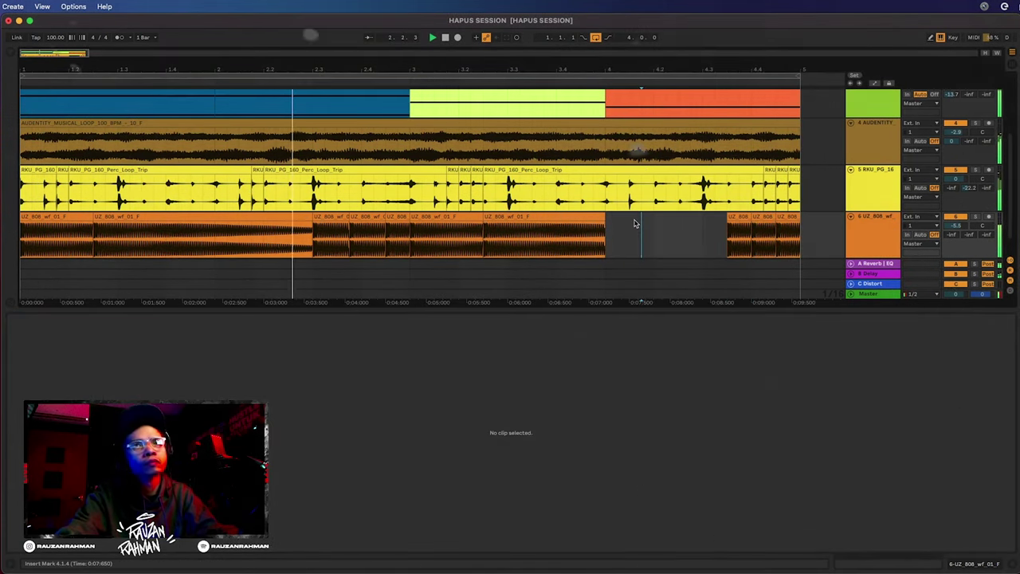
pyautogui.scroll(-1, 635, 223)
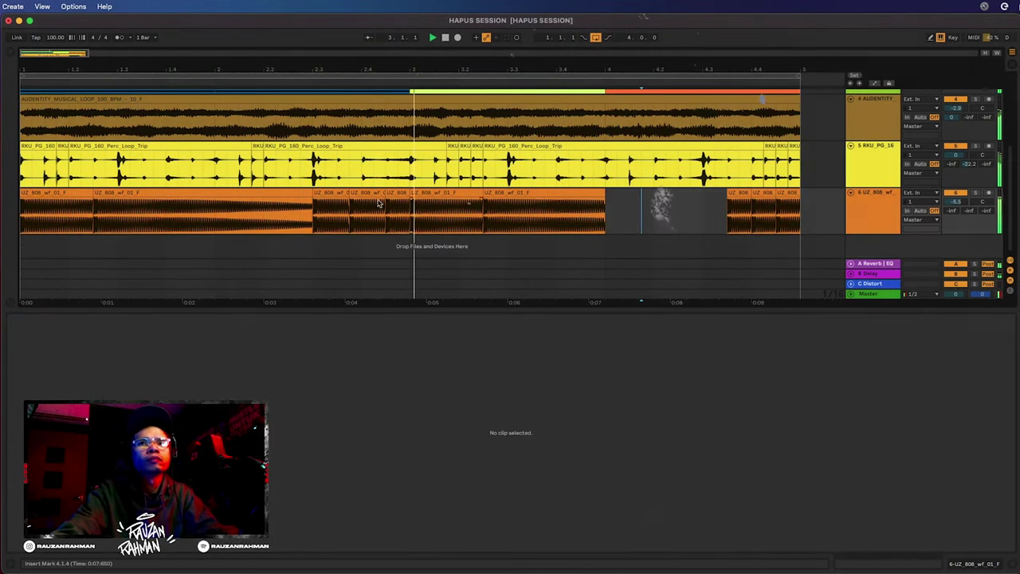
pyautogui.click(327, 194)
pyautogui.press('space')
pyautogui.press('space')
pyautogui.click(397, 192)
pyautogui.press('space')
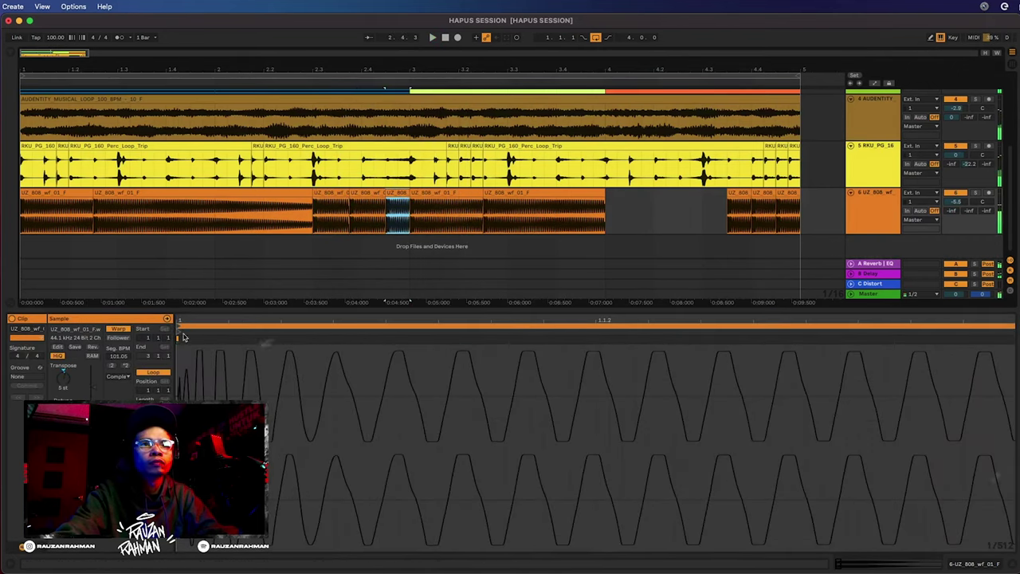
pyautogui.moveTo(63, 378); pyautogui.dragTo(63, 369)
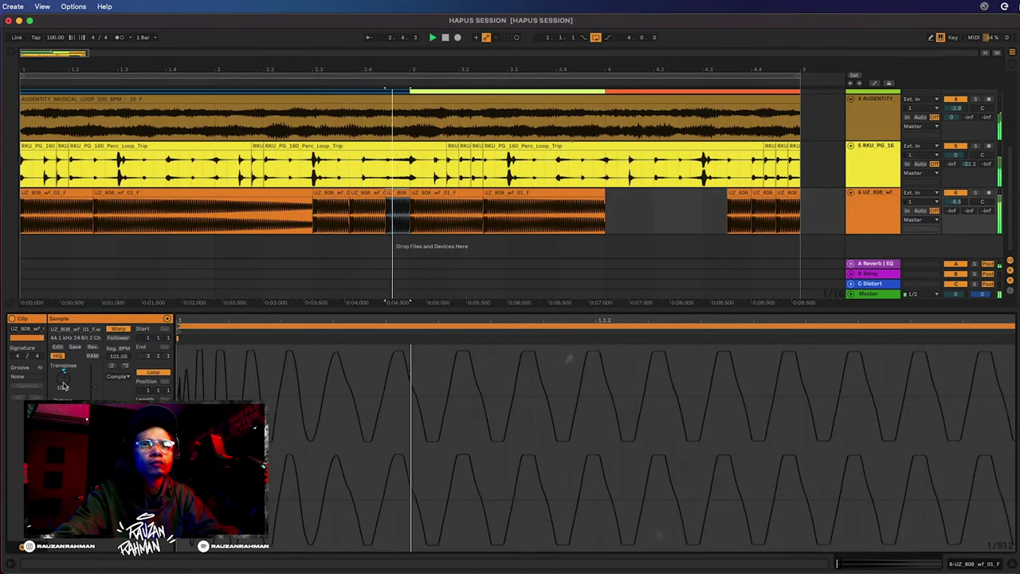
pyautogui.click(302, 241)
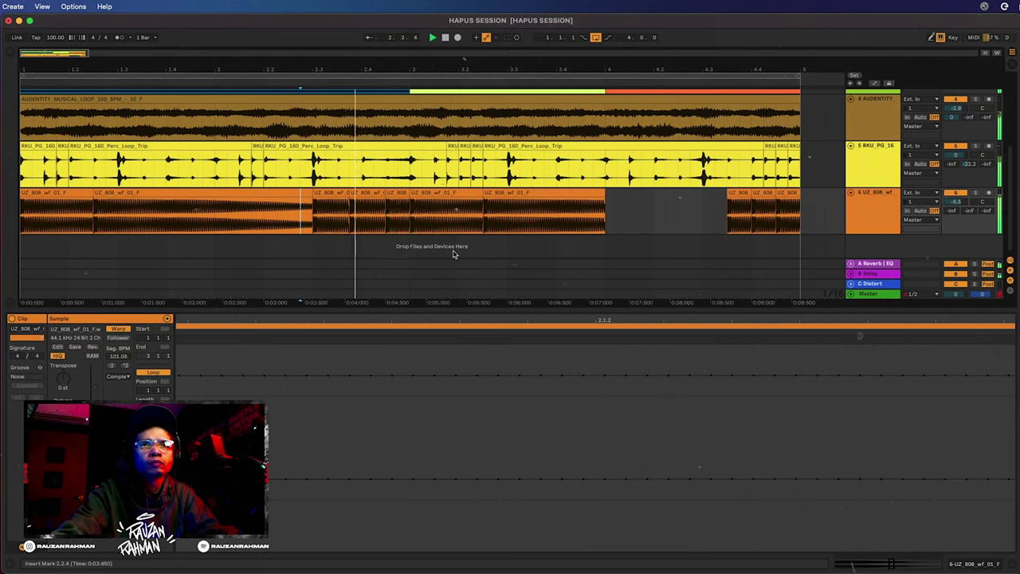
# - Reset the transposition of the 808 clip at 2.4.3 to 0 st and play from that clip
pyautogui.click(393, 195)
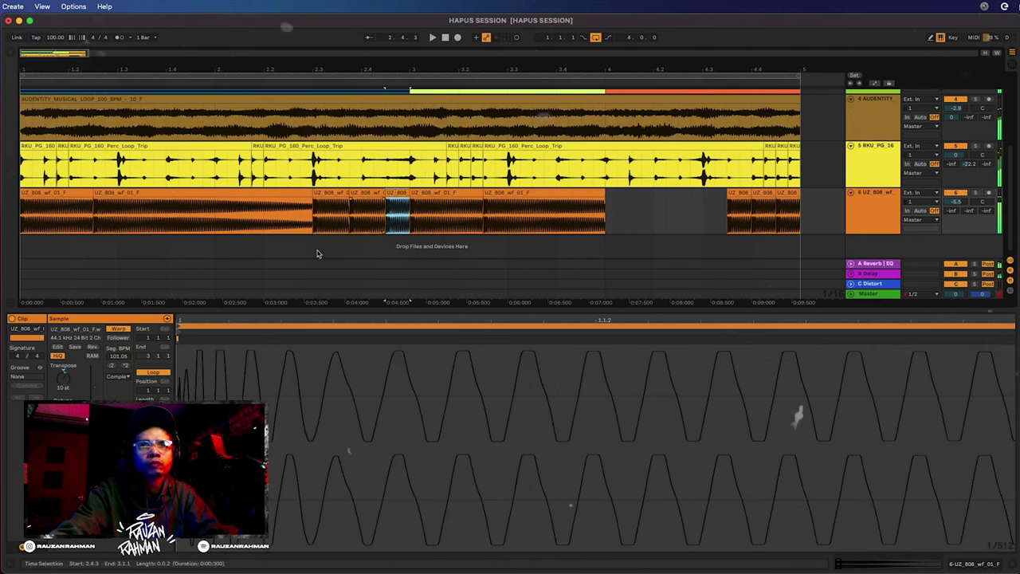
pyautogui.doubleClick(66, 379)
pyautogui.press('space')
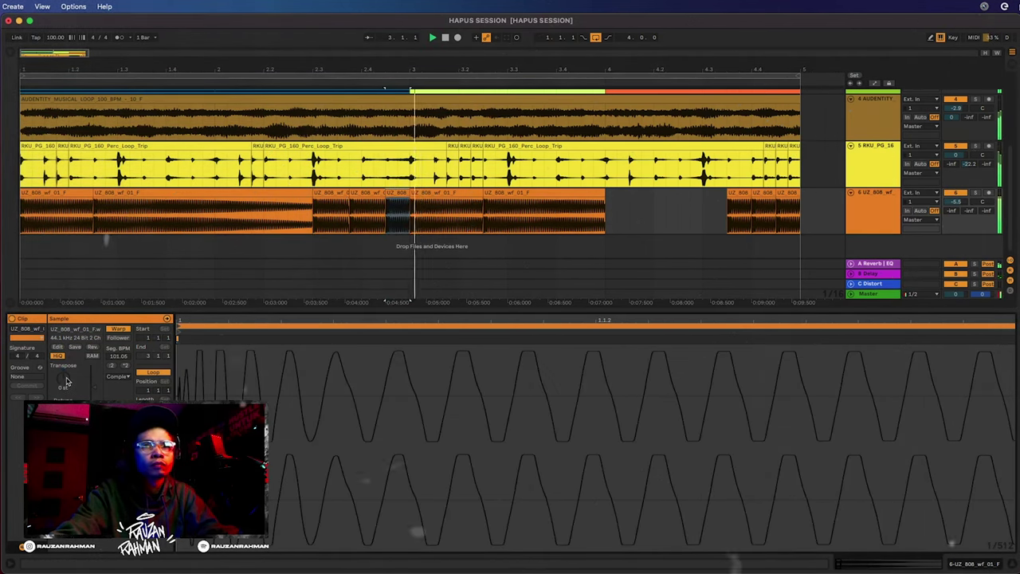
# - Audition from 2.2.3 and set the transposition of the 808 clip at 2.4.3 to -5 st
pyautogui.click(289, 220)
pyautogui.press('space')
pyautogui.press('space')
pyautogui.press('space')
pyautogui.press('space')
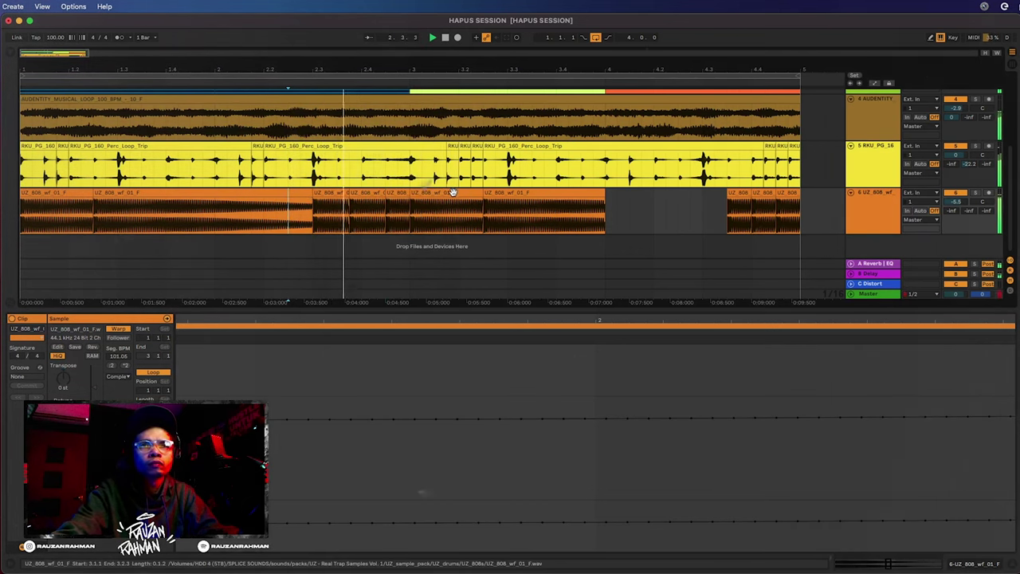
pyautogui.click(396, 202)
pyautogui.moveTo(59, 382)
pyautogui.mouseDown()
pyautogui.moveTo(60, 399)
pyautogui.moveTo(59, 378)
pyautogui.mouseUp()
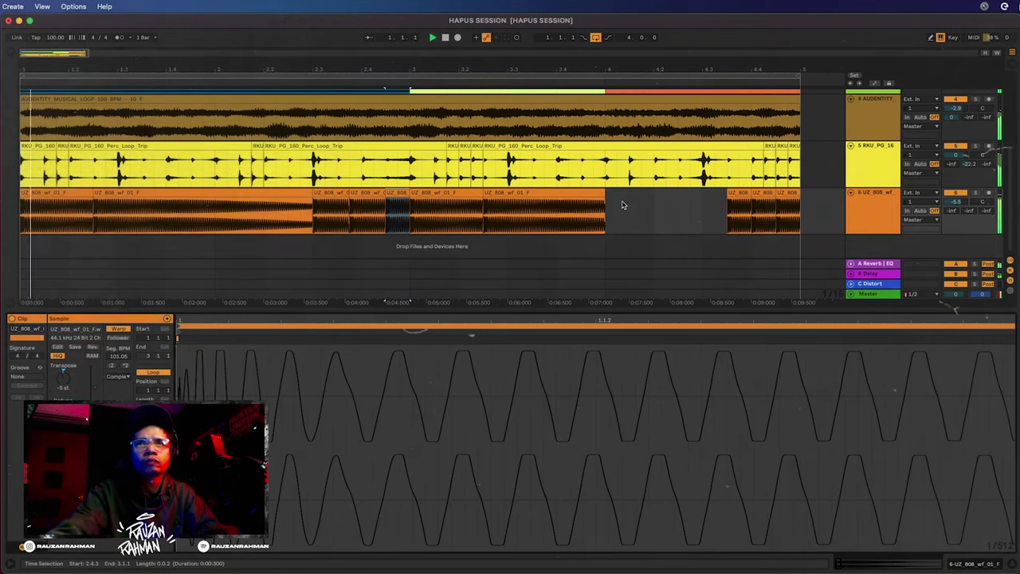
# - Hide the clip detail view and keep the 808 track unfolded so all six tracks fit in the arrangement
pyautogui.scroll(2, 623, 202)
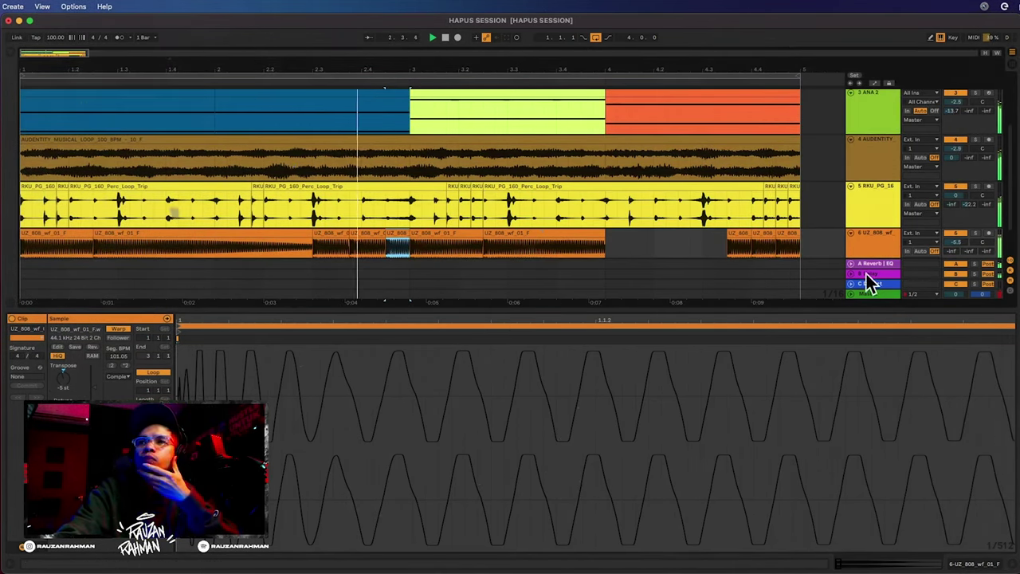
pyautogui.click(851, 233)
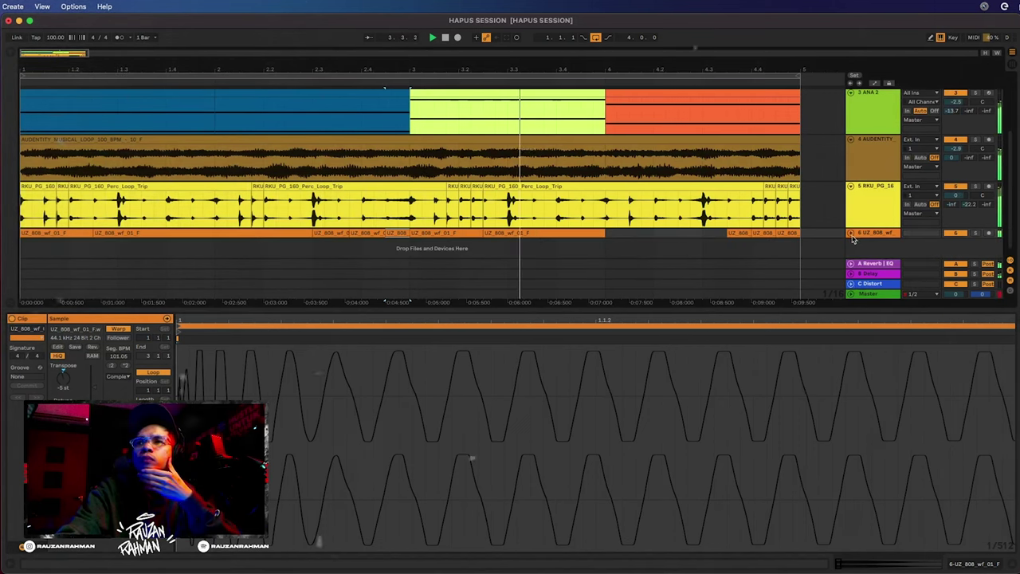
pyautogui.click(1012, 563)
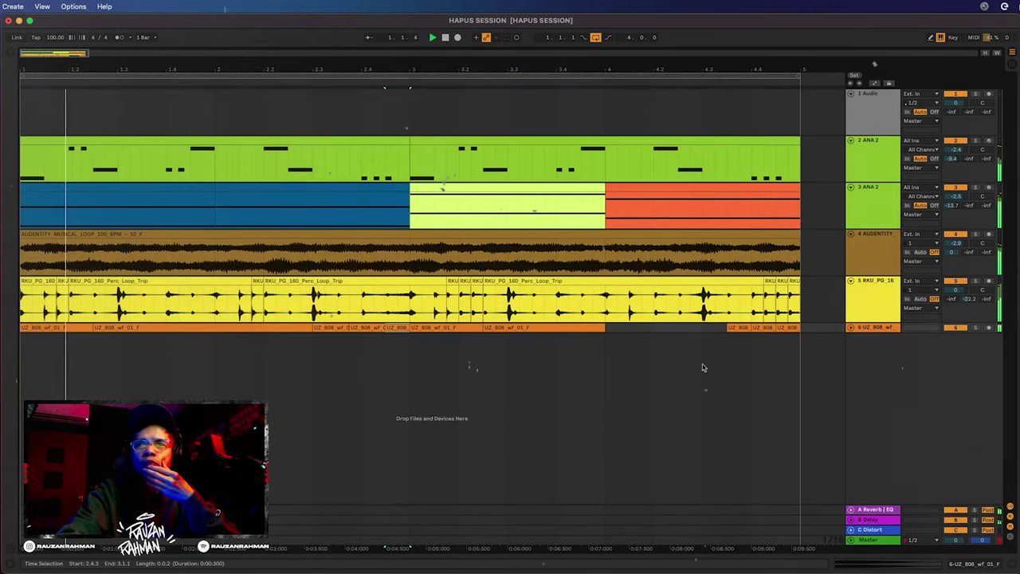
pyautogui.click(851, 327)
pyautogui.click(433, 417)
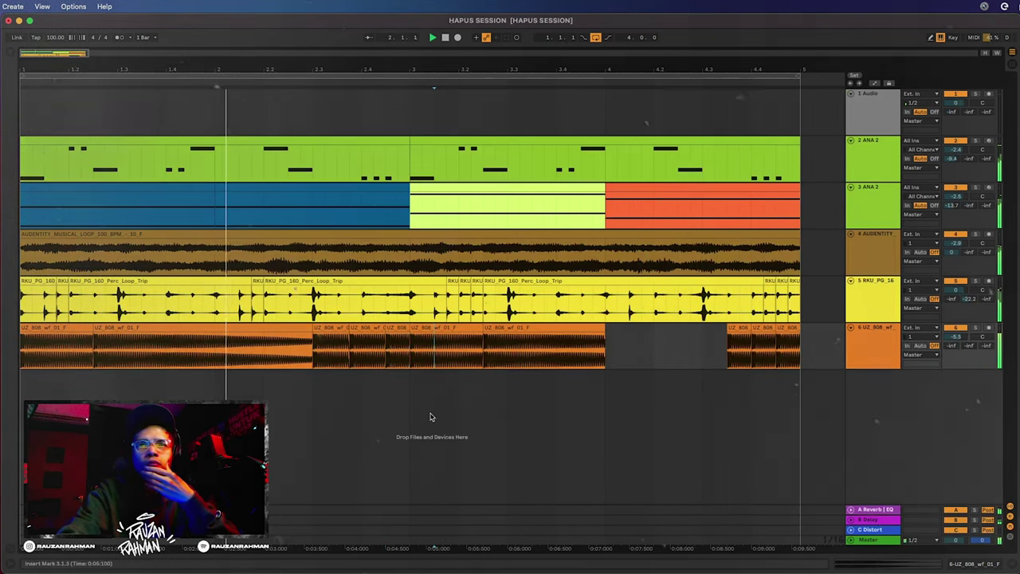
# - Shift the 808 clips at 2.3.1 and 2.3.4 to 2.3.3 and 2.4.1, each two sixteenths long, auditioning from 2.2.4
pyautogui.click(316, 327)
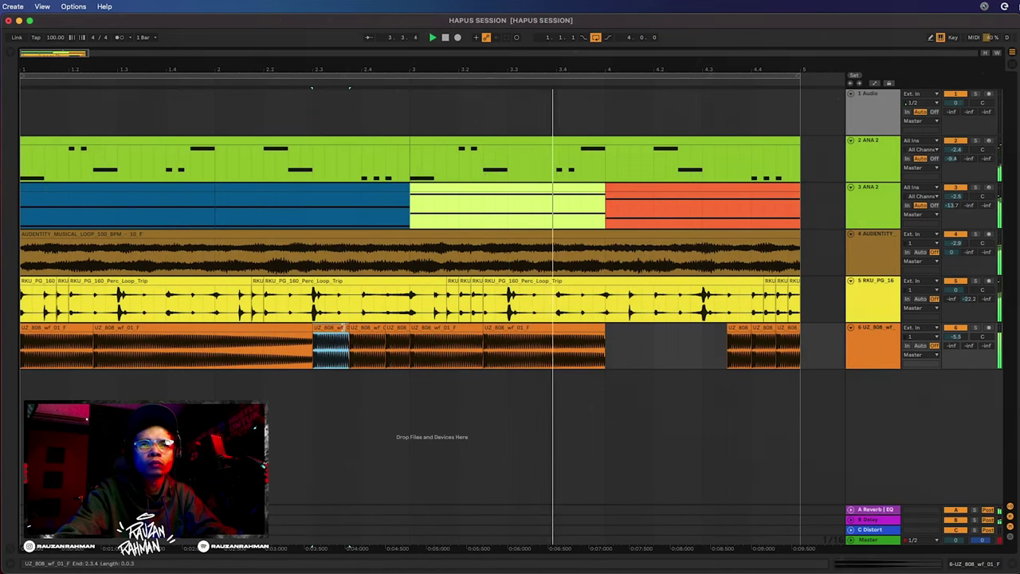
pyautogui.moveTo(347, 327); pyautogui.dragTo(385, 328)
pyautogui.click(302, 341)
pyautogui.press('space')
pyautogui.press('space')
pyautogui.click(376, 328)
pyautogui.press('space')
pyautogui.press('space')
pyautogui.click(300, 342)
pyautogui.press('space')
pyautogui.press('space')
# - Extend the 808 clip at 1.2.3 to 2.3.3, audition it, and delete its part from 2.1.1 to 2.3.3
pyautogui.moveTo(312, 329); pyautogui.dragTo(326, 329)
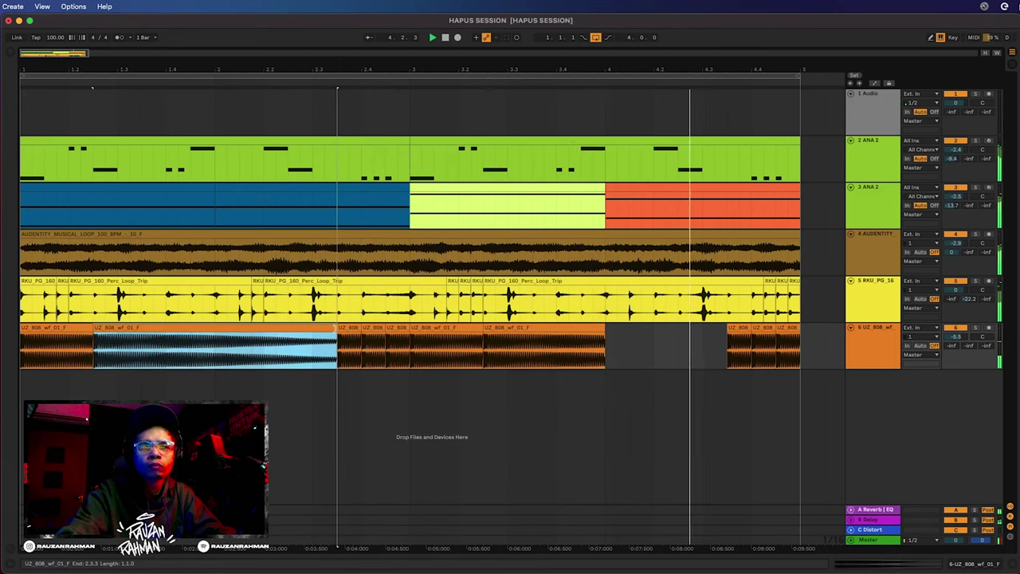
pyautogui.click(276, 349)
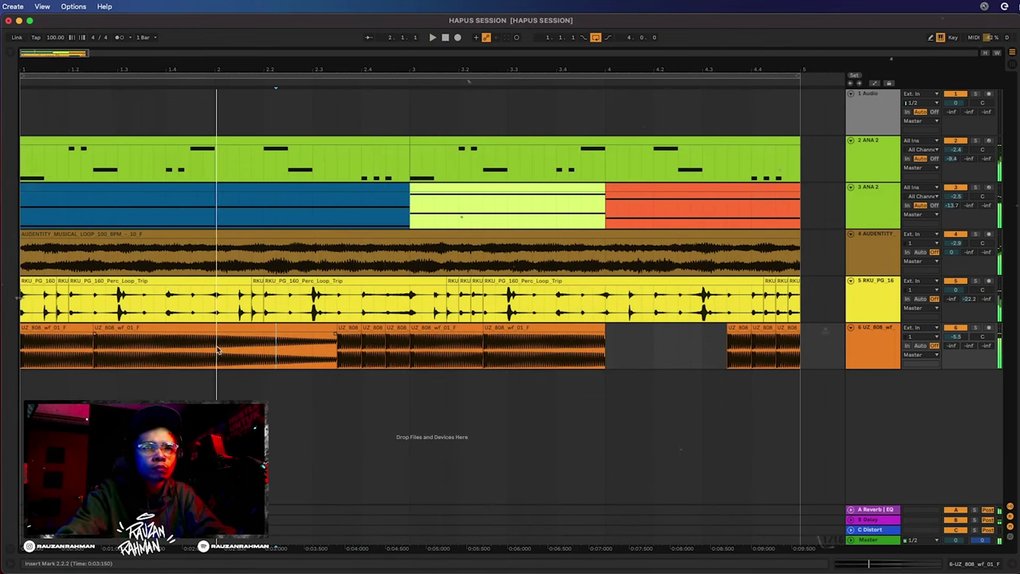
pyautogui.press('space')
pyautogui.moveTo(218, 349); pyautogui.dragTo(336, 349)
pyautogui.press('Delete')
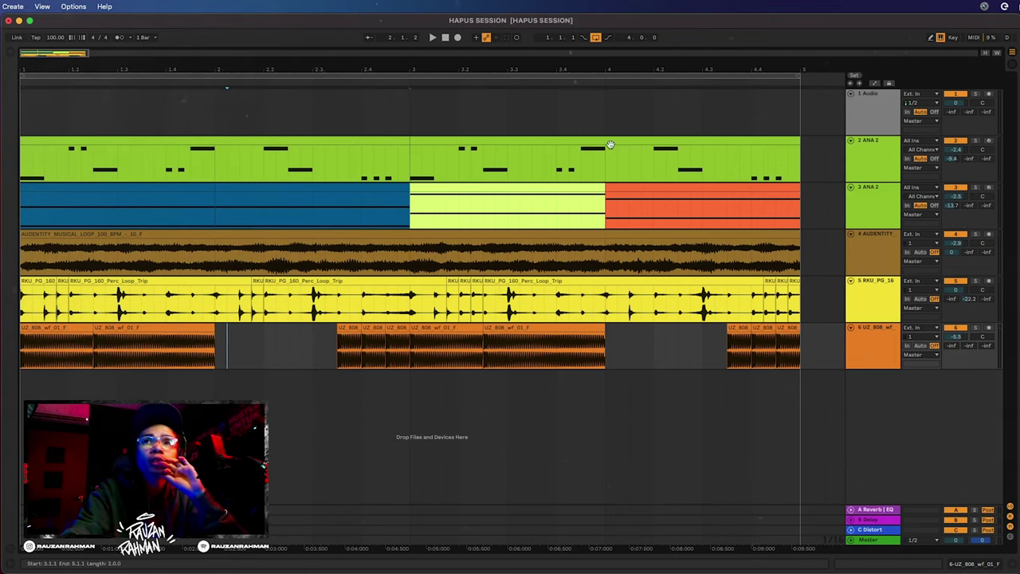
# - Play the four-bar arrangement from the start and fit its width to the view
pyautogui.click(445, 37)
pyautogui.click(432, 37)
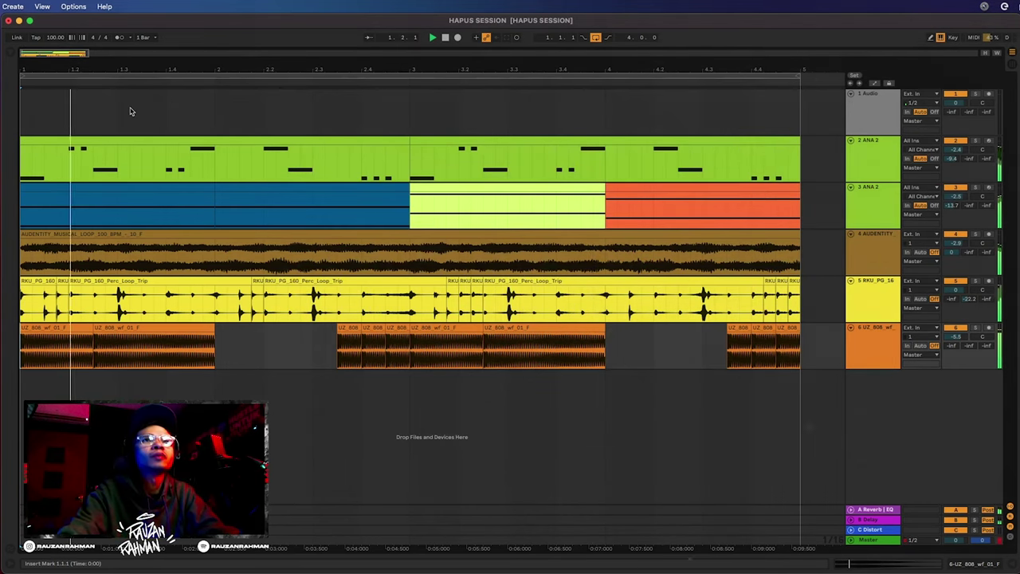
pyautogui.moveTo(59, 61); pyautogui.dragTo(67, 47)
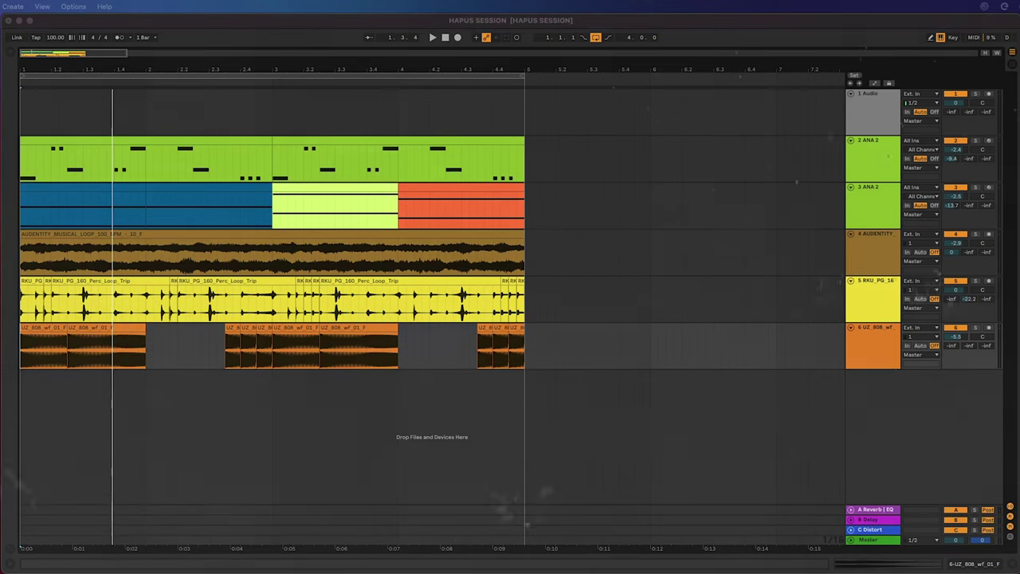
pyautogui.click(445, 38)
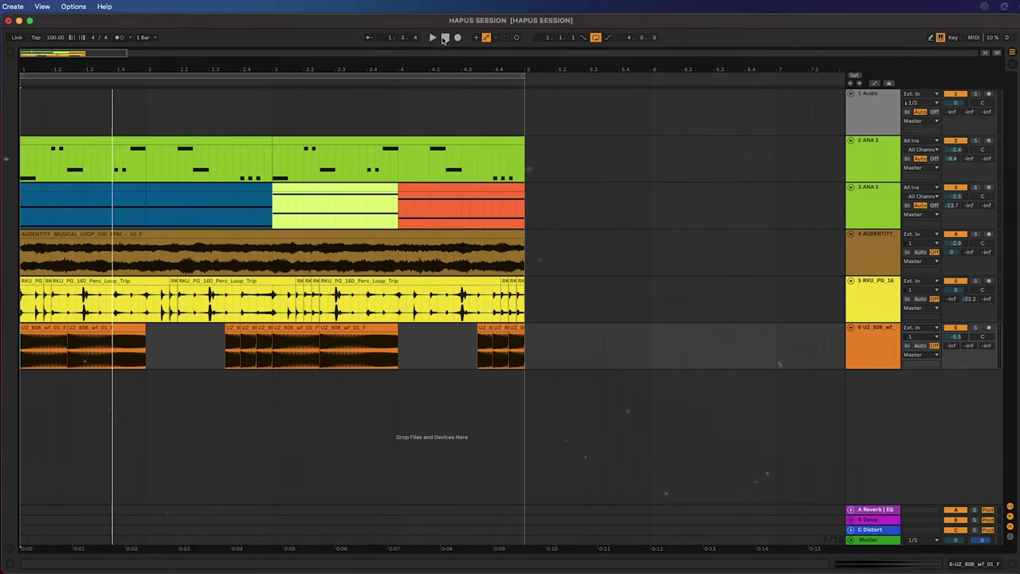
pyautogui.press('space')
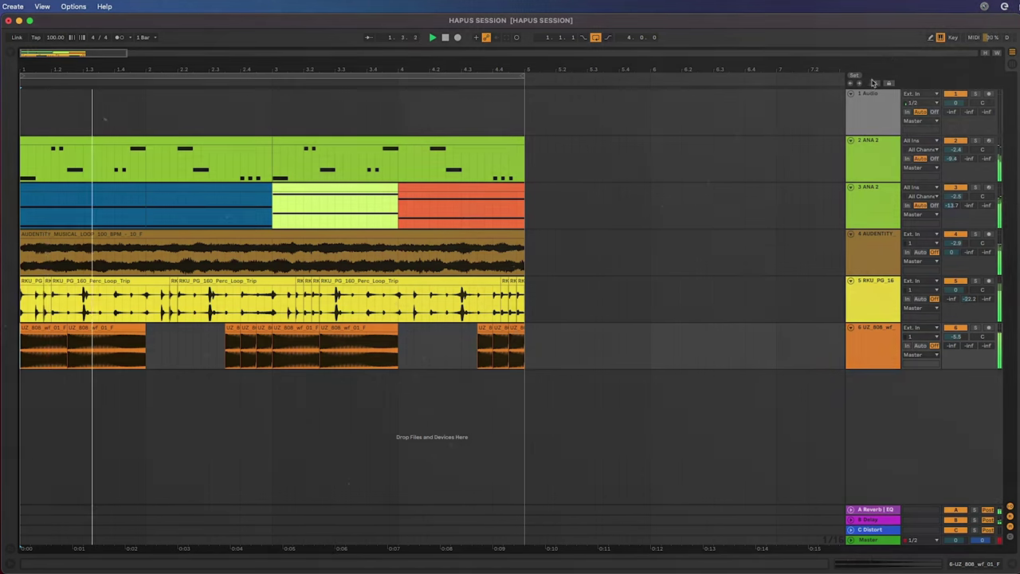
pyautogui.click(997, 52)
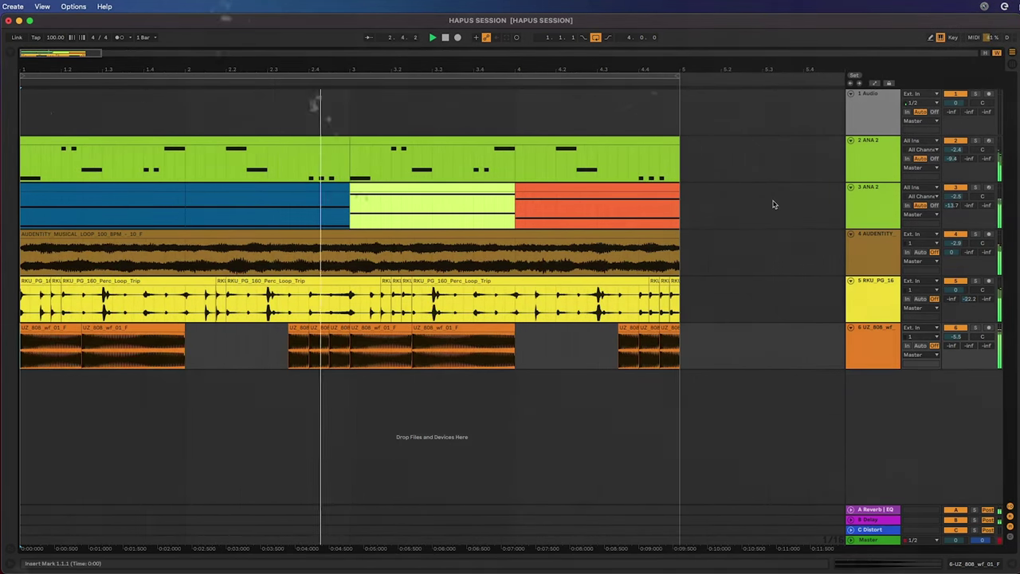
# - Check the transpositions of the short 808 clips between 2.3.3 and 3.1.1, and hide the clip detail view
pyautogui.doubleClick(299, 338)
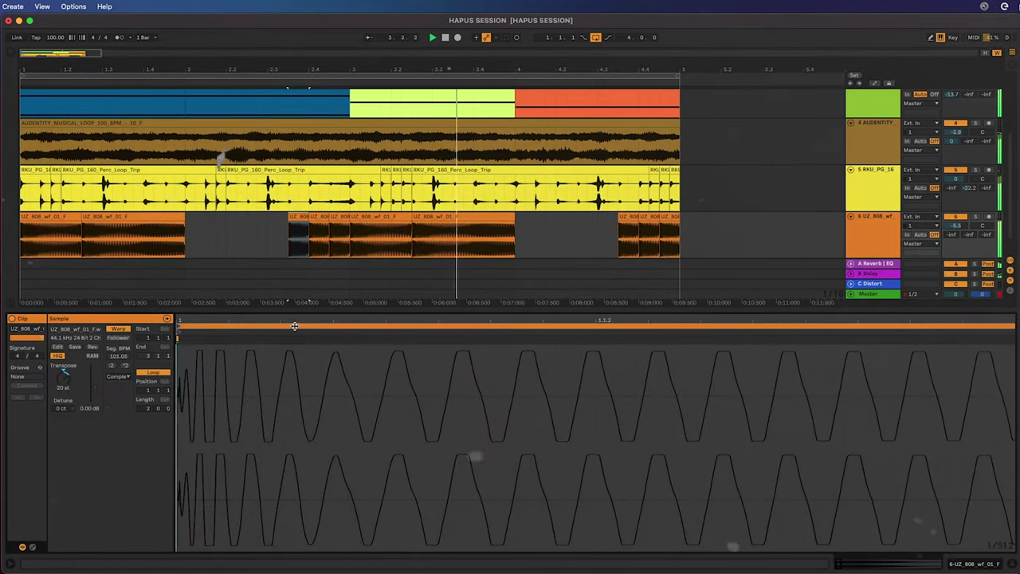
pyautogui.click(319, 217)
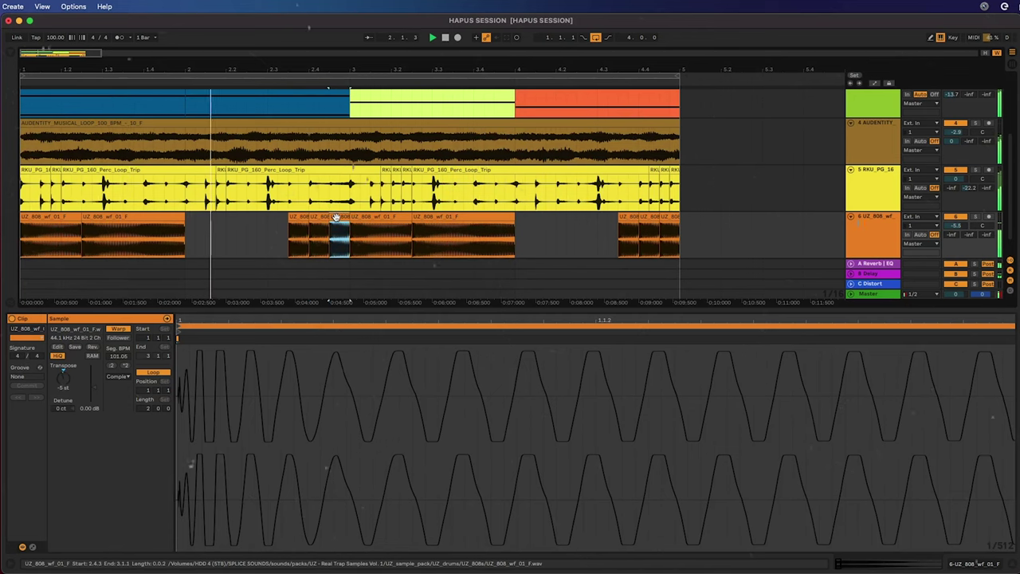
pyautogui.click(247, 235)
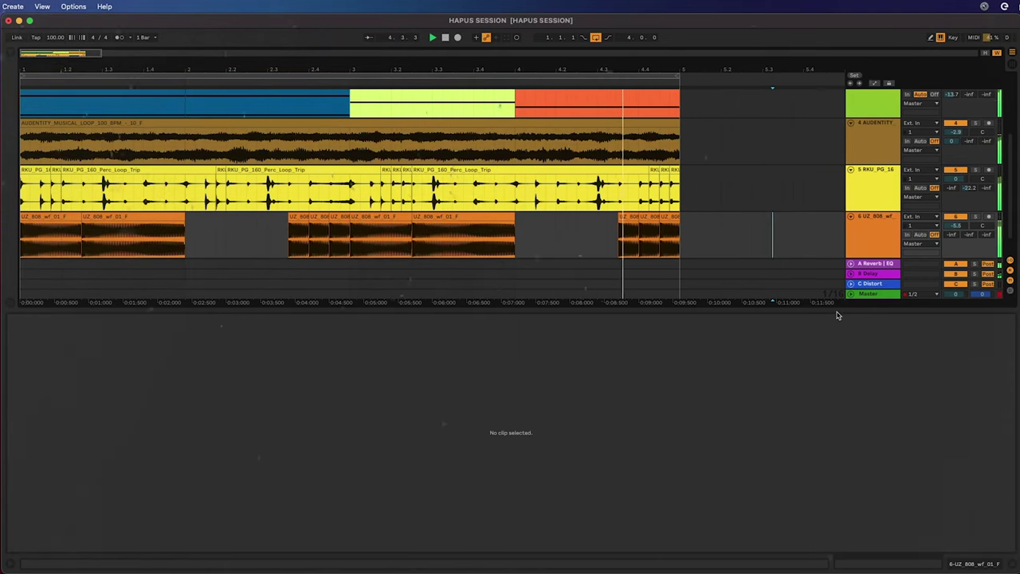
pyautogui.moveTo(838, 308); pyautogui.dragTo(837, 518)
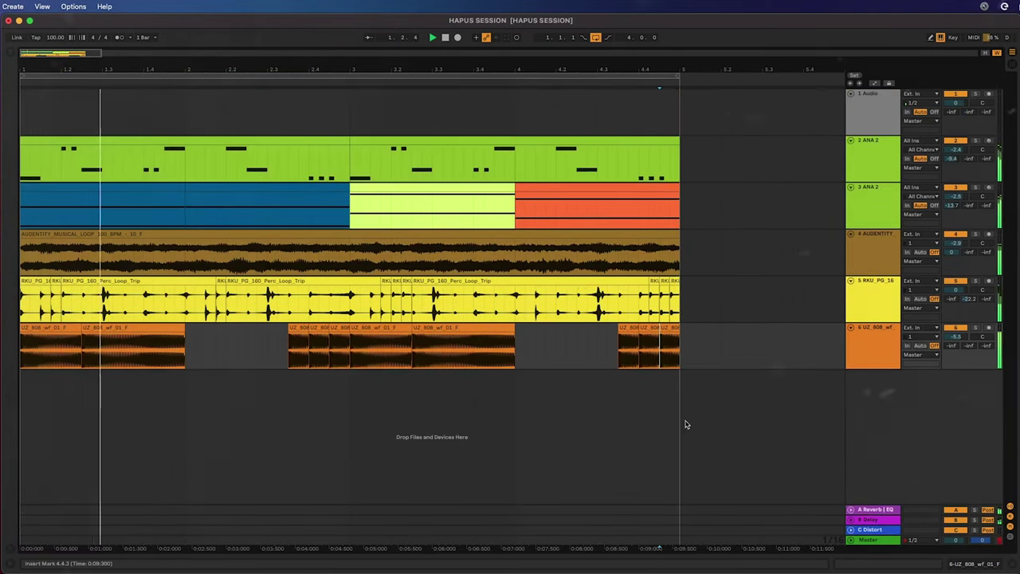
# - Fit the track heights to the arrangement and inspect bars 2 to 4 more closely during playback
pyautogui.click(985, 53)
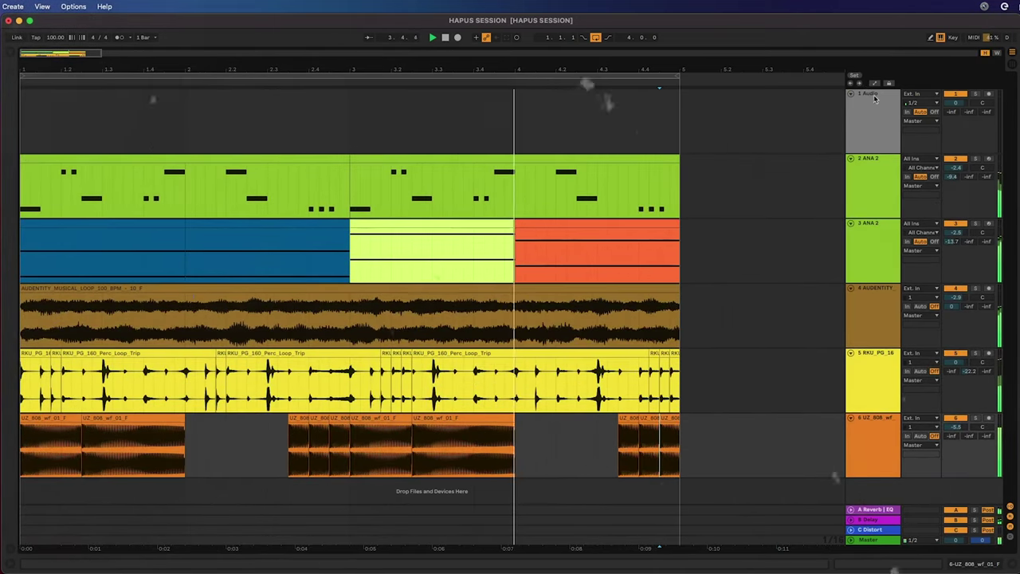
pyautogui.scroll(3, 787, 152)
pyautogui.hscroll(-5, 742, 183)
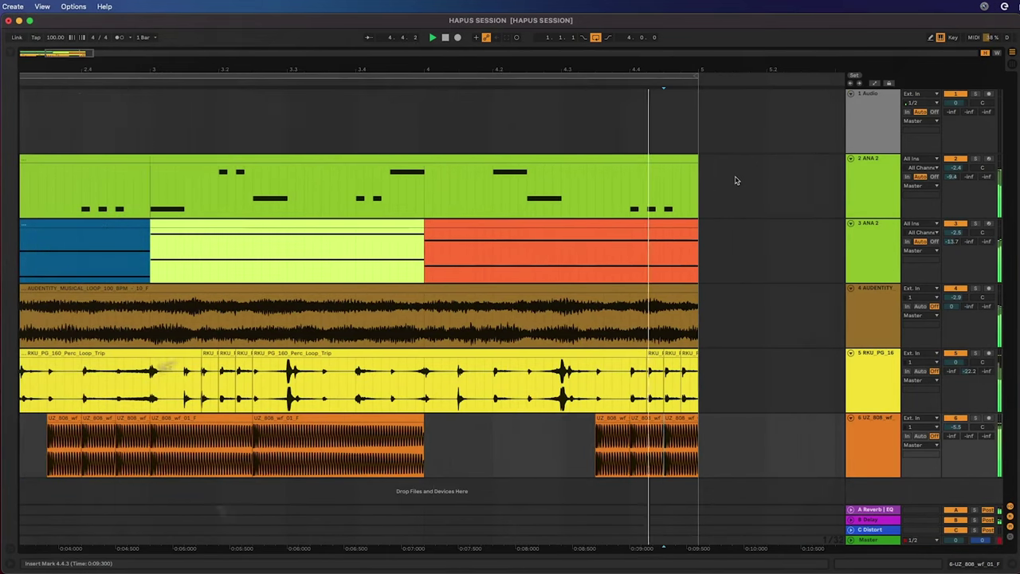
pyautogui.hscroll(-3, 735, 180)
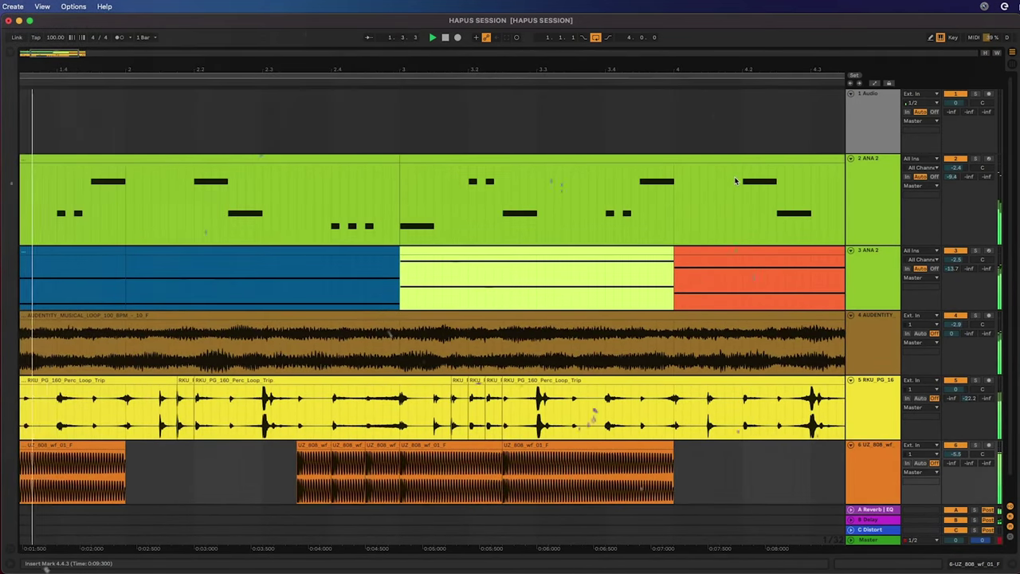
# - Listen through the complete four-bar loop with all tracks in view
pyautogui.scroll(2, 733, 178)
pyautogui.scroll(-5, 730, 180)
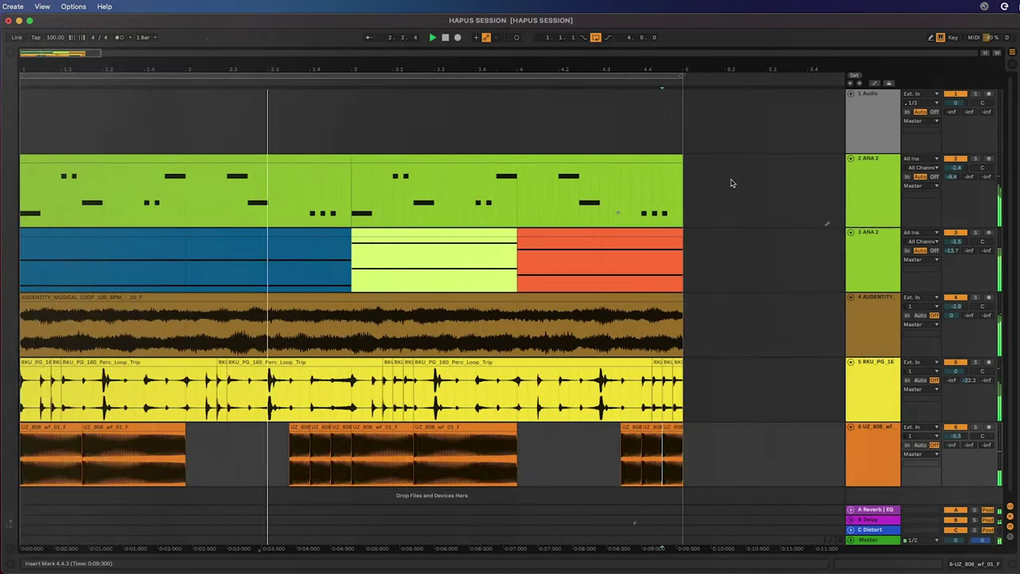
pyautogui.click(762, 195)
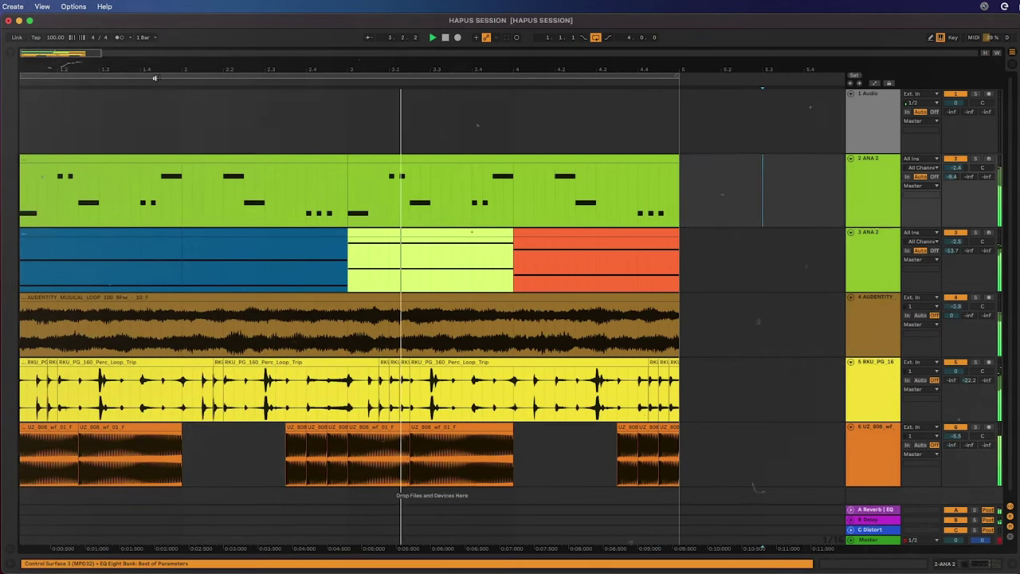
pyautogui.moveTo(58, 57); pyautogui.dragTo(52, 58)
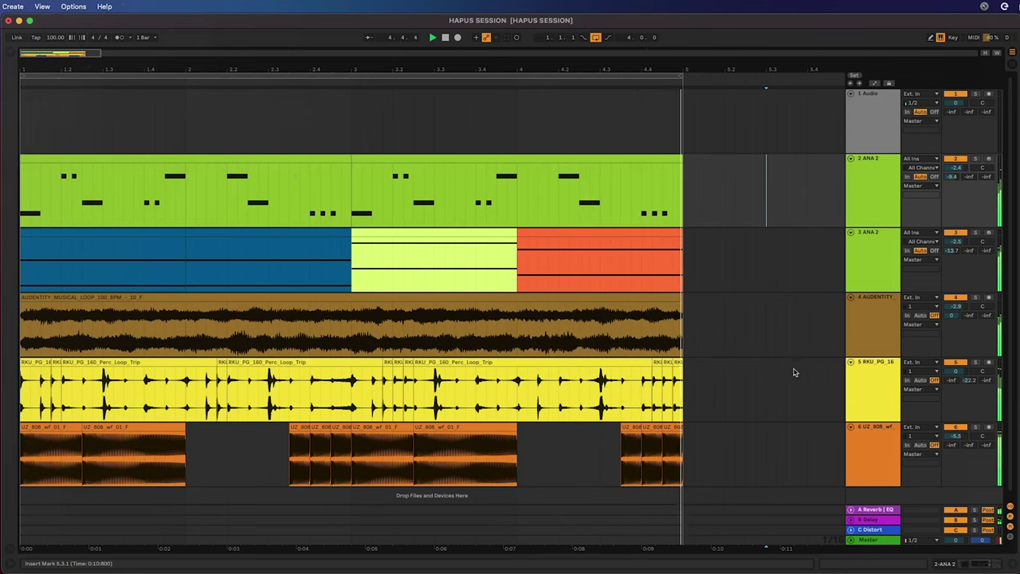
pyautogui.scroll(-1, 796, 372)
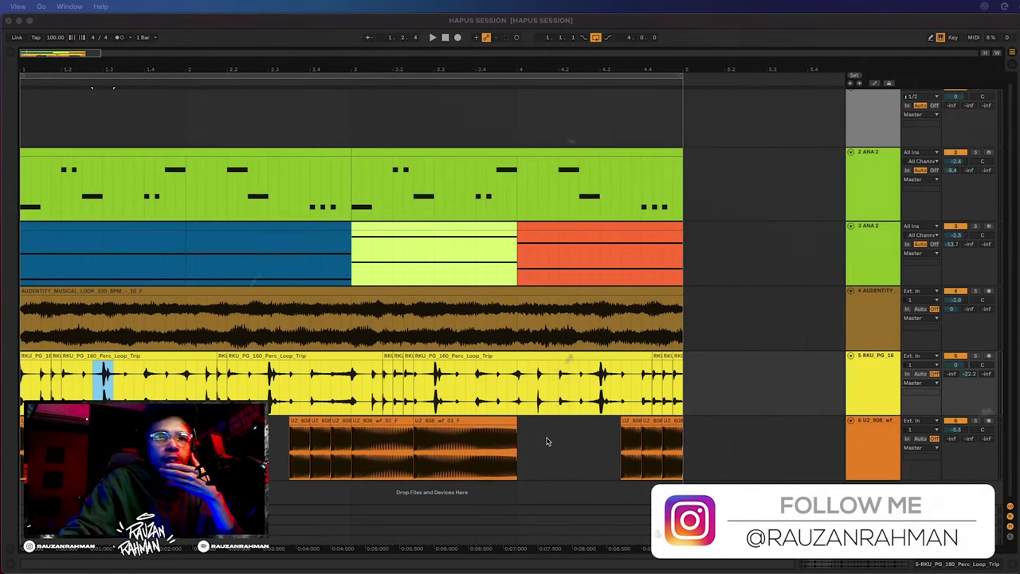
# - Audition the percussion loop in solo from 1.2.4 and turn its solo off
pyautogui.click(114, 388)
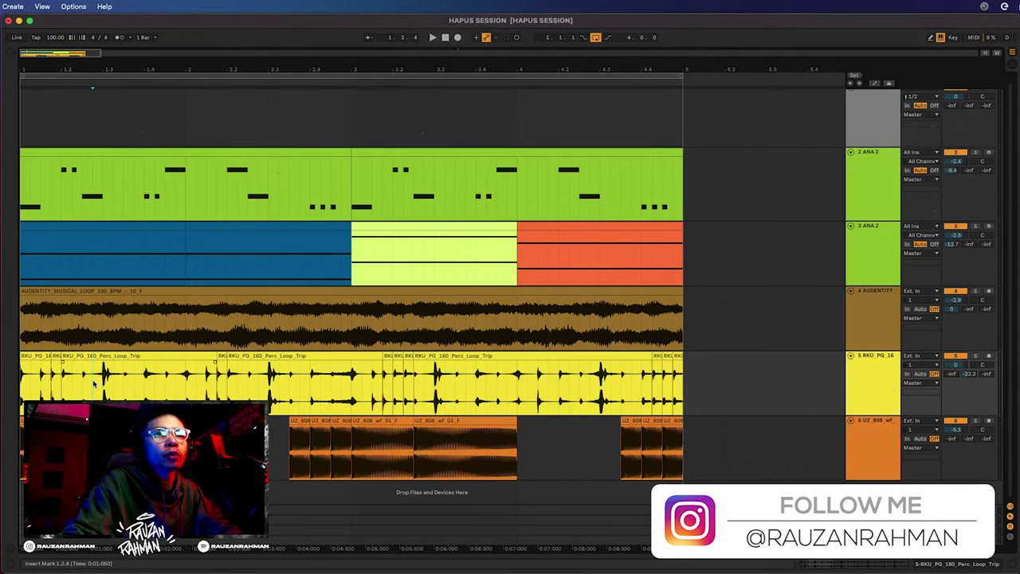
pyautogui.press('space')
pyautogui.press('space')
pyautogui.click(975, 356)
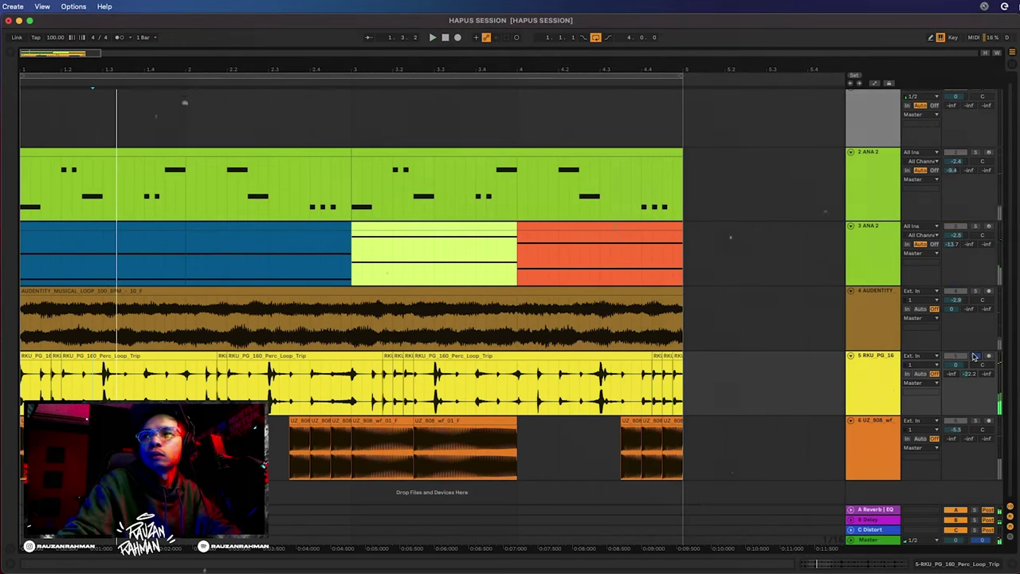
pyautogui.click(975, 356)
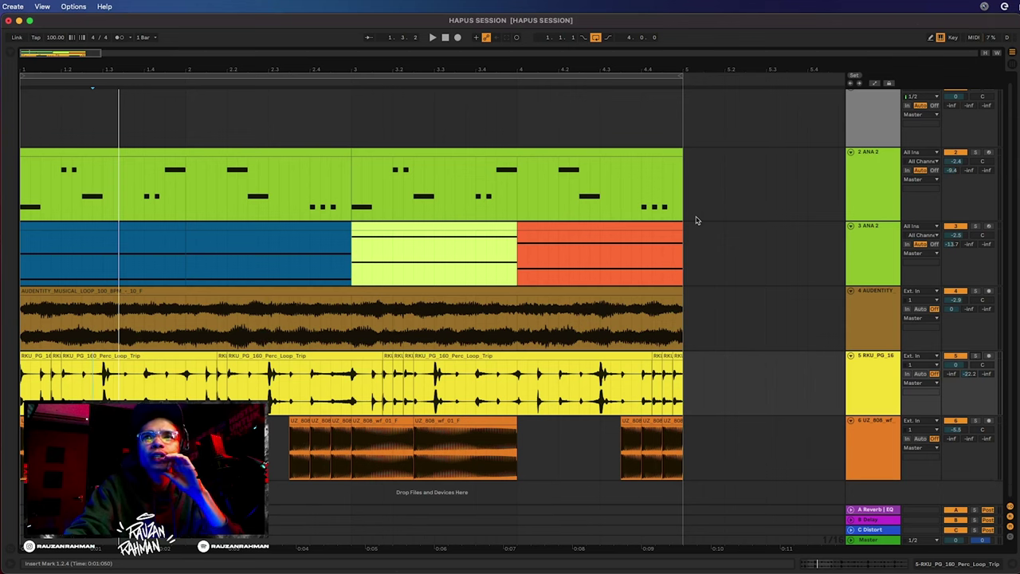
# - Solo the 808 track and play its pattern from the start of the arrangement
pyautogui.scroll(1, 695, 221)
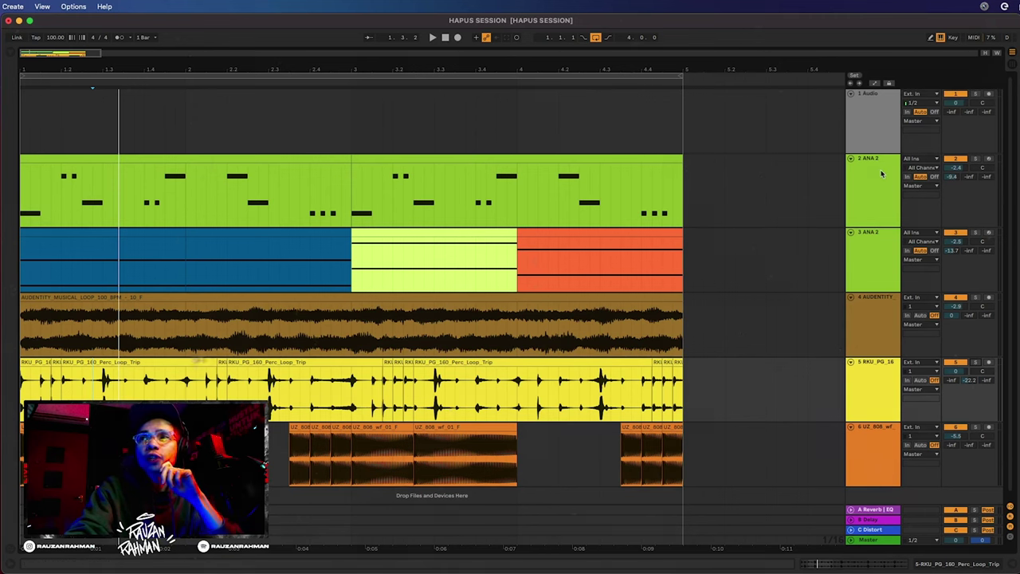
pyautogui.click(881, 173)
pyautogui.scroll(-1, 723, 281)
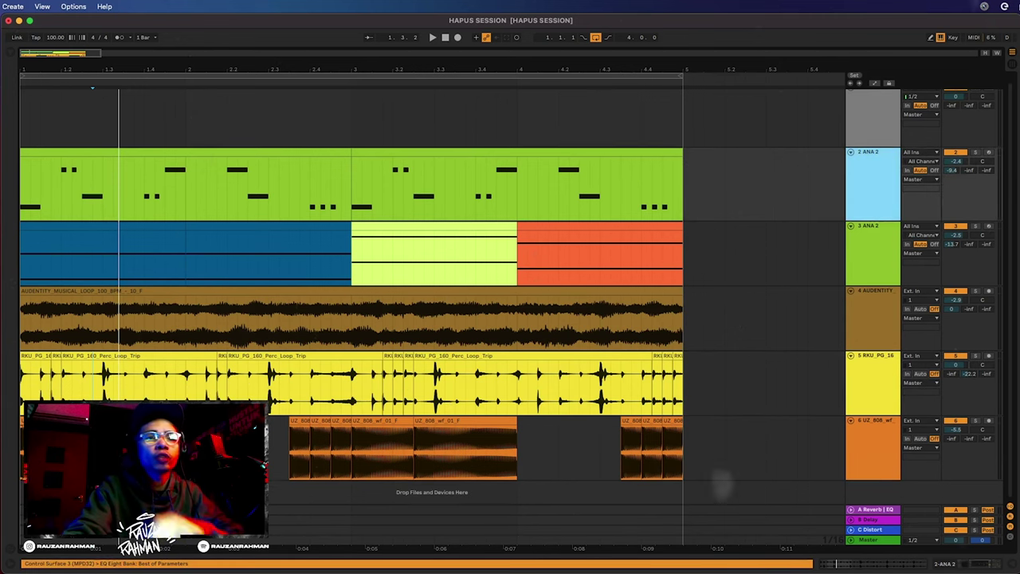
pyautogui.click(975, 421)
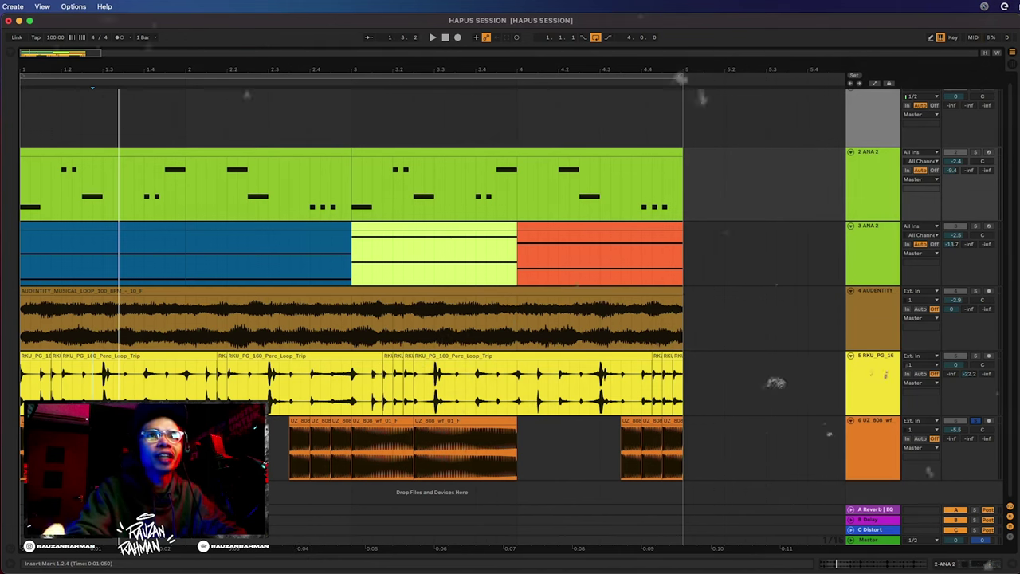
pyautogui.click(446, 40)
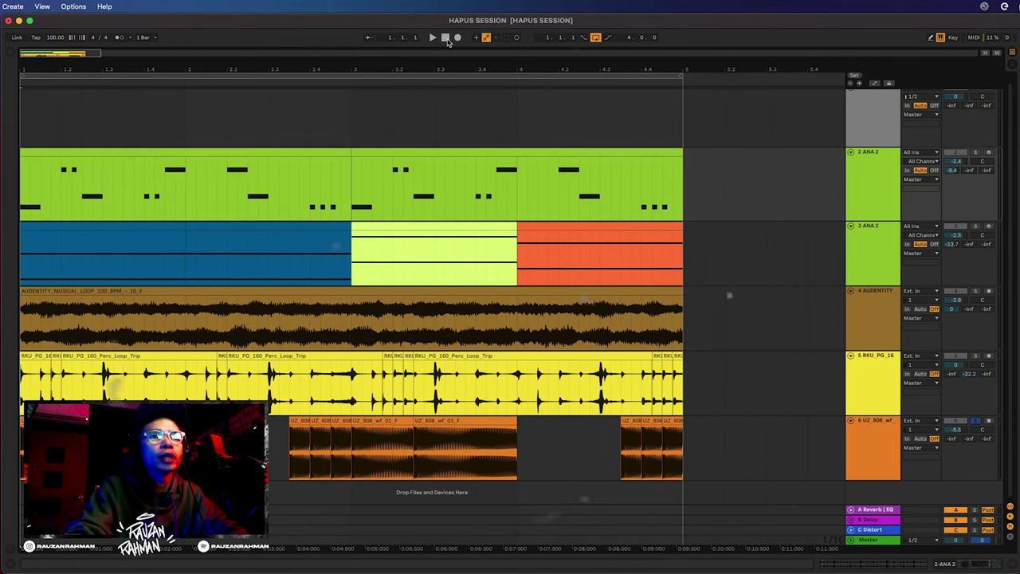
pyautogui.press('space')
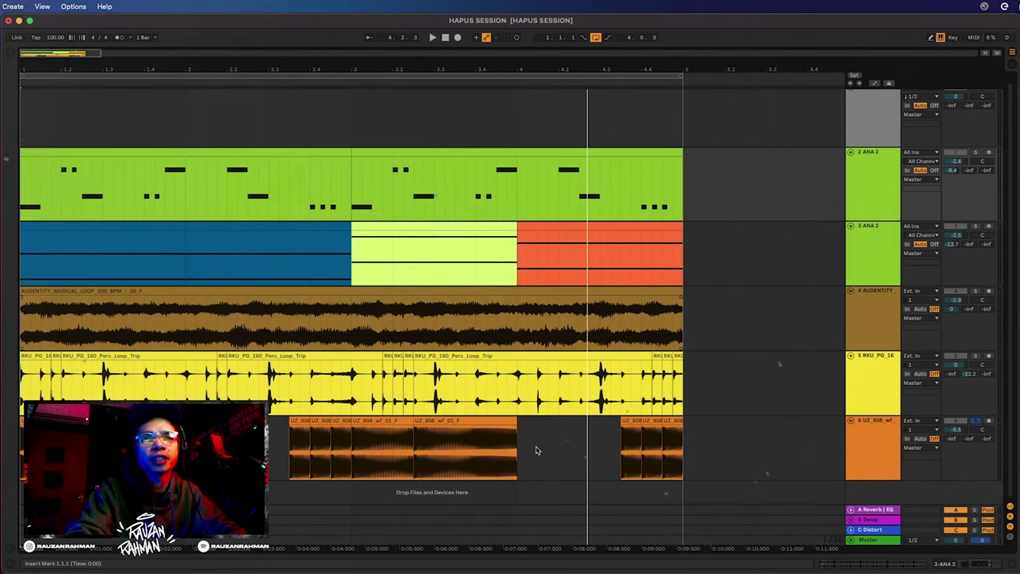
# - Switch the solo from the 808 to the percussion track and play it from the start
pyautogui.click(217, 448)
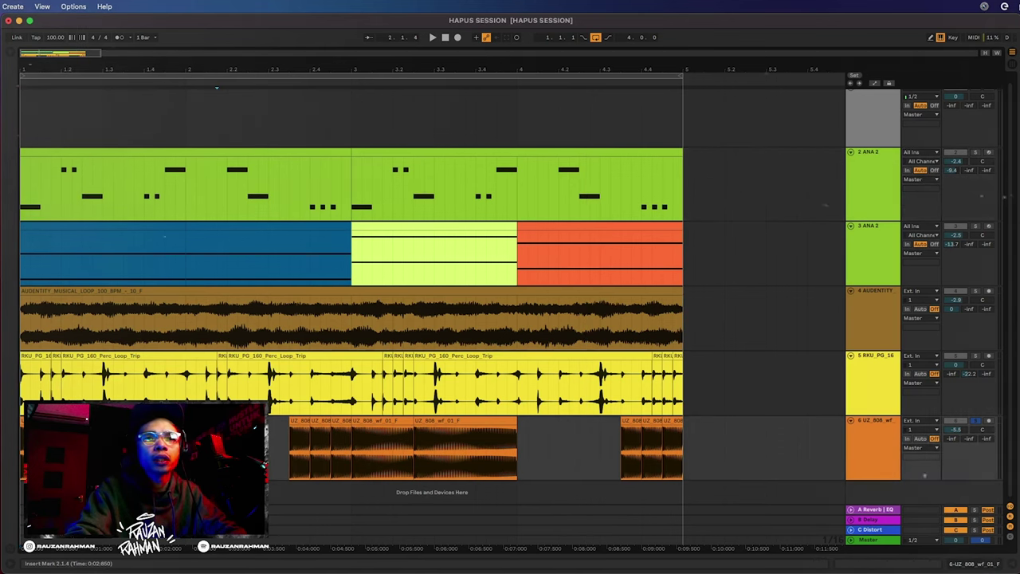
pyautogui.click(889, 385)
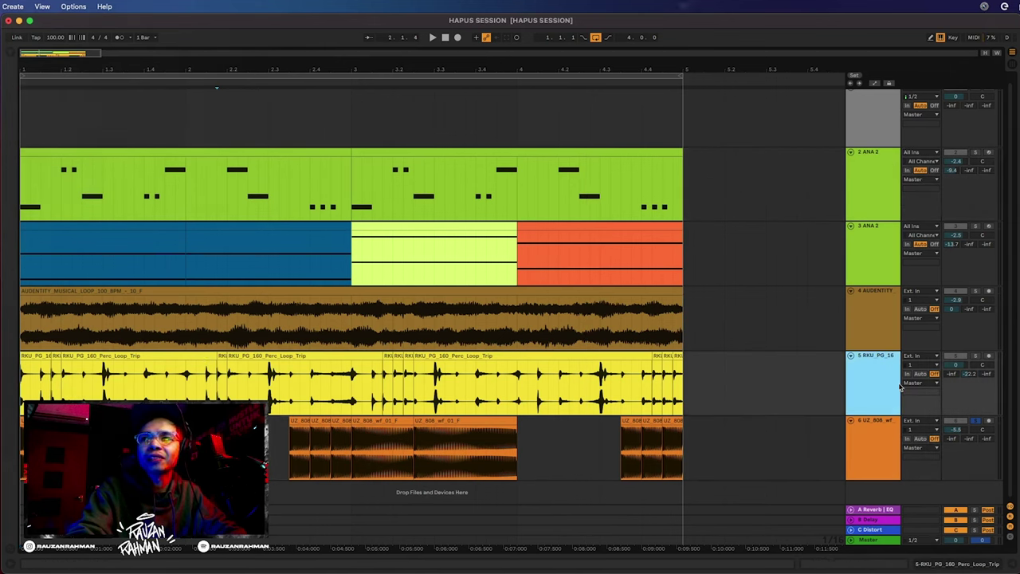
pyautogui.click(977, 421)
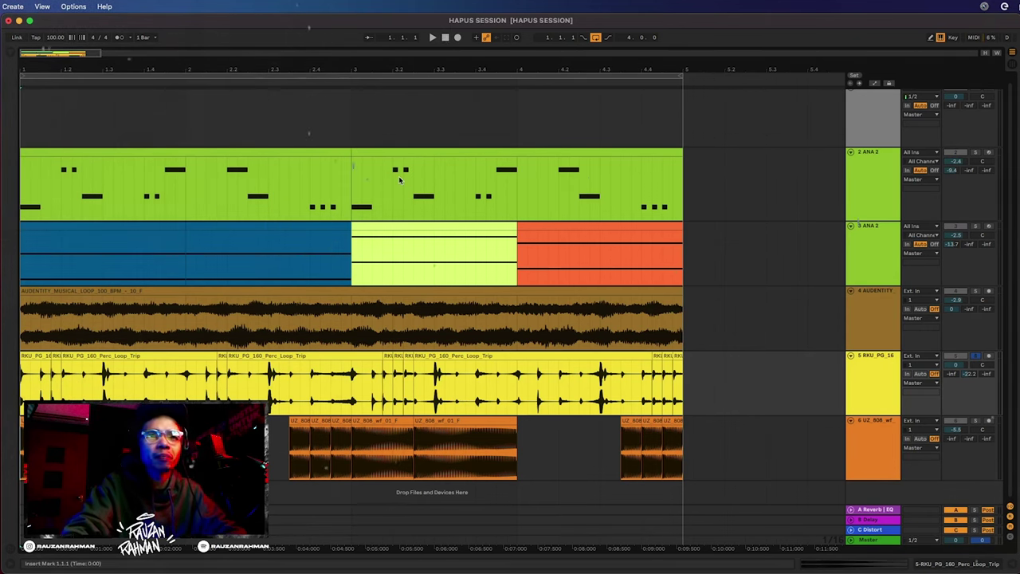
pyautogui.press('space')
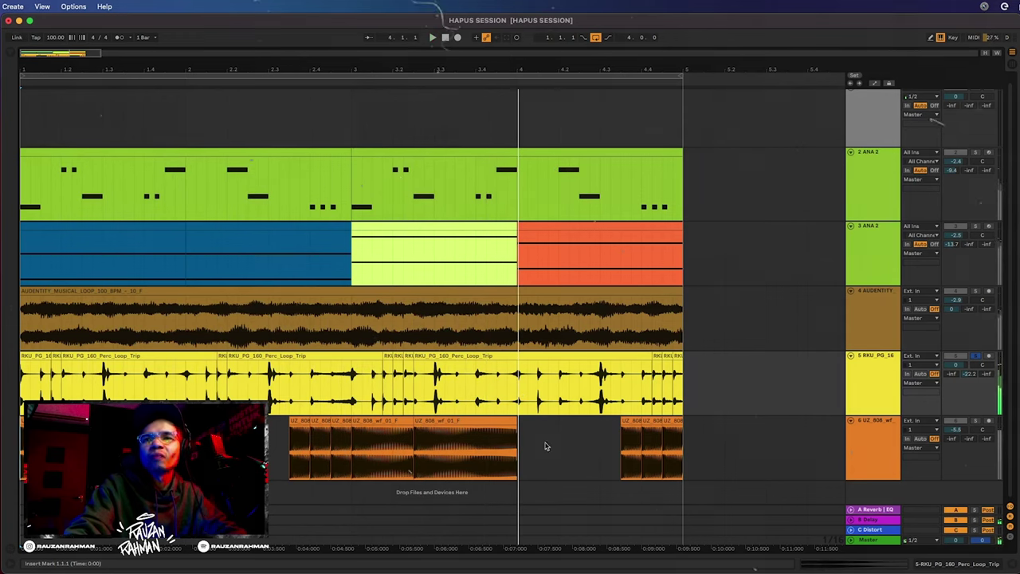
# - Duplicate the percussion track and delete the copy's longer clips starting at 1.1.1, 1.2.1 and 2.2.1
pyautogui.click(864, 391)
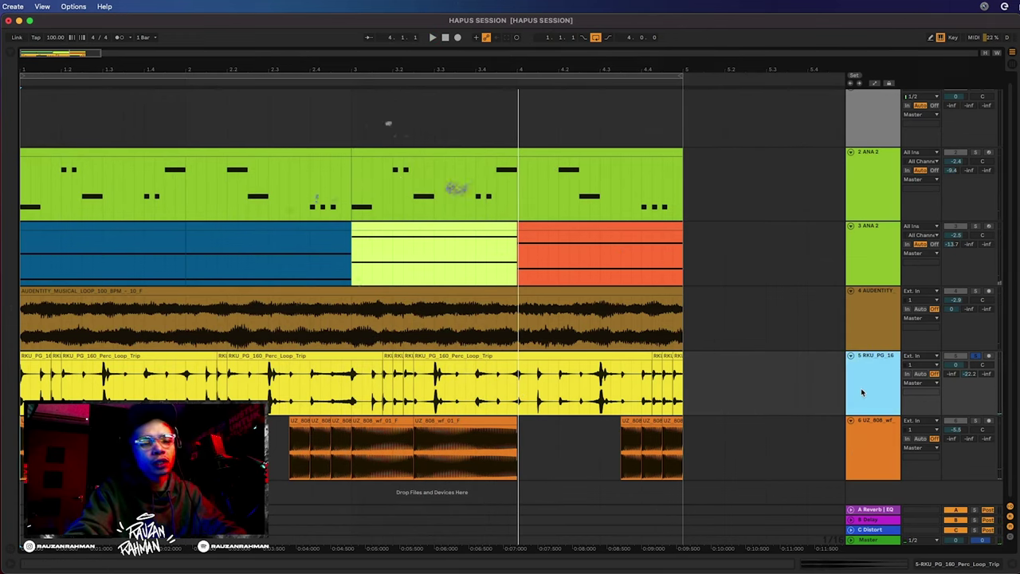
pyautogui.press('super+d')
pyautogui.click(328, 435)
pyautogui.press('Delete')
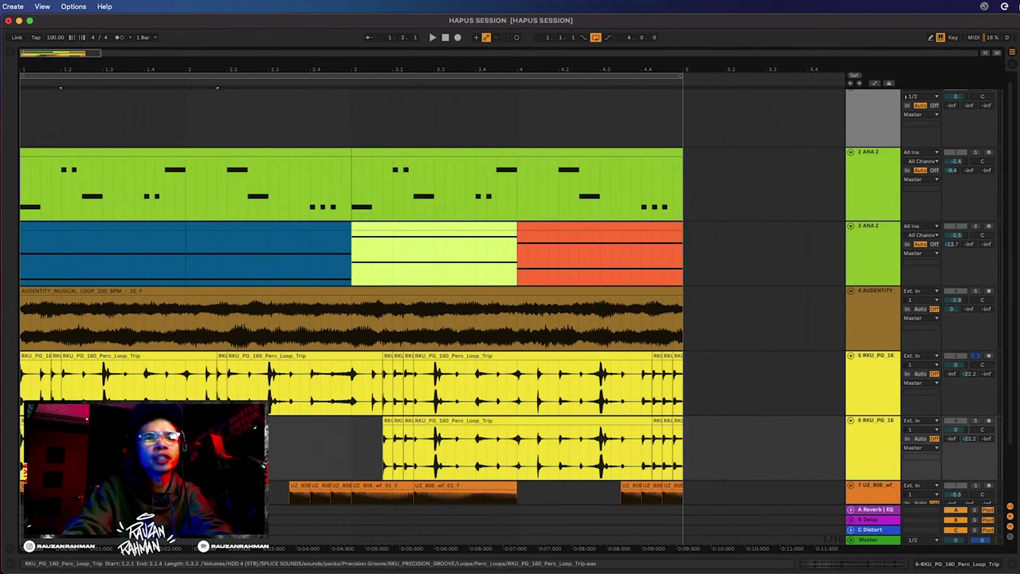
pyautogui.click(36, 421)
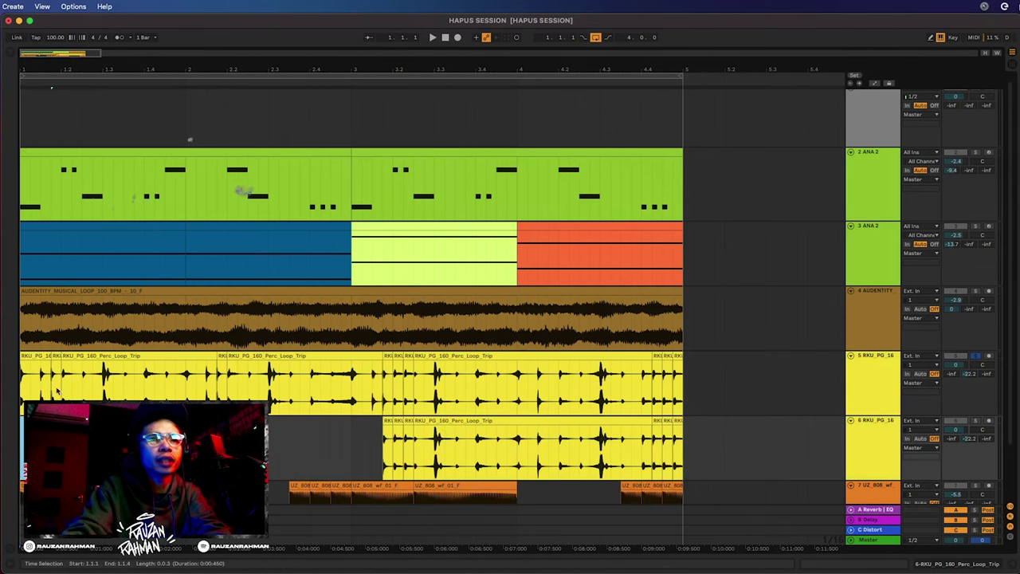
# - Delete the short percussion clips at 1.1.4, 2.1.4 and 3.2.1 from the original track
pyautogui.click(54, 356)
pyautogui.press('Delete')
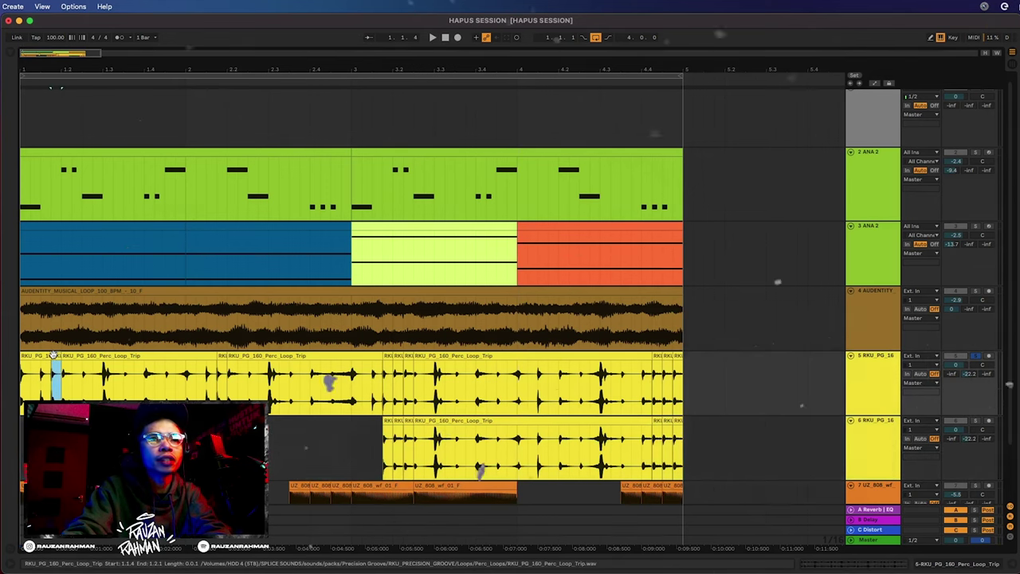
pyautogui.click(221, 356)
pyautogui.press('Delete')
pyautogui.click(388, 355)
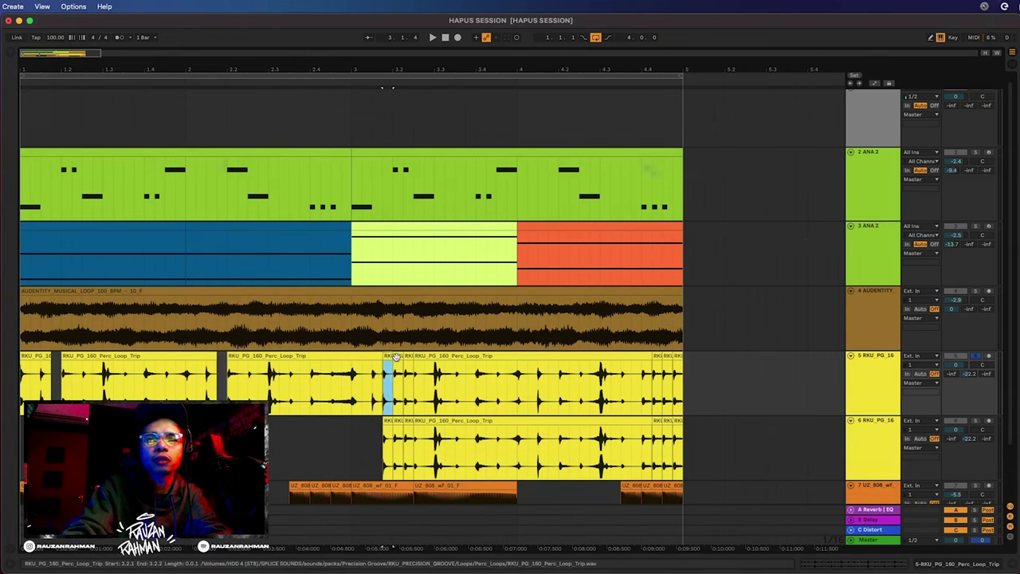
pyautogui.press('Delete')
# - On the duplicated percussion track, delete the short clips at 3.1.4 and 3.2.2 and the long clip from 3.2.3 to 4.4.2
pyautogui.click(391, 421)
pyautogui.press('Delete')
pyautogui.click(408, 422)
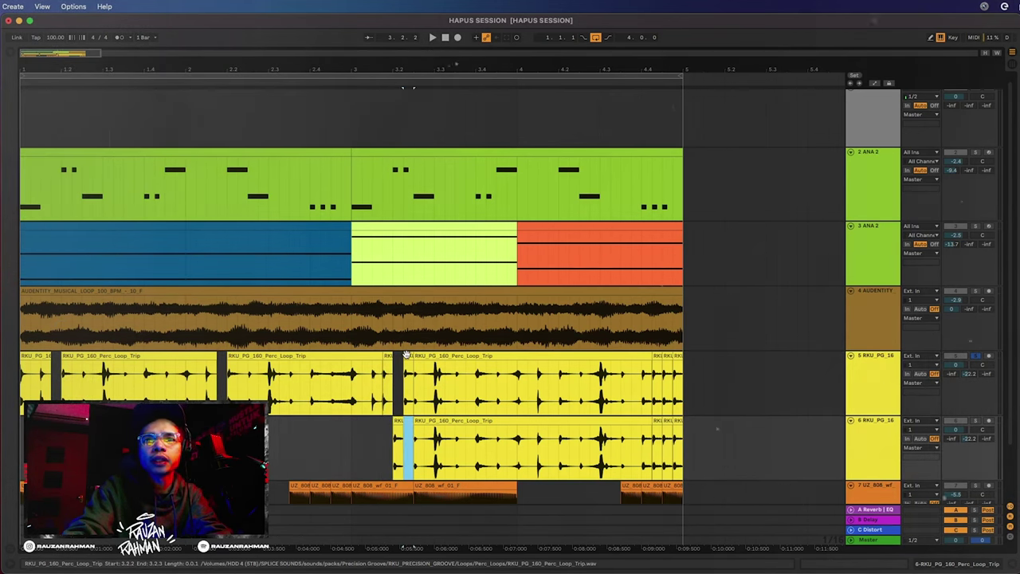
pyautogui.moveTo(413, 363); pyautogui.dragTo(652, 362)
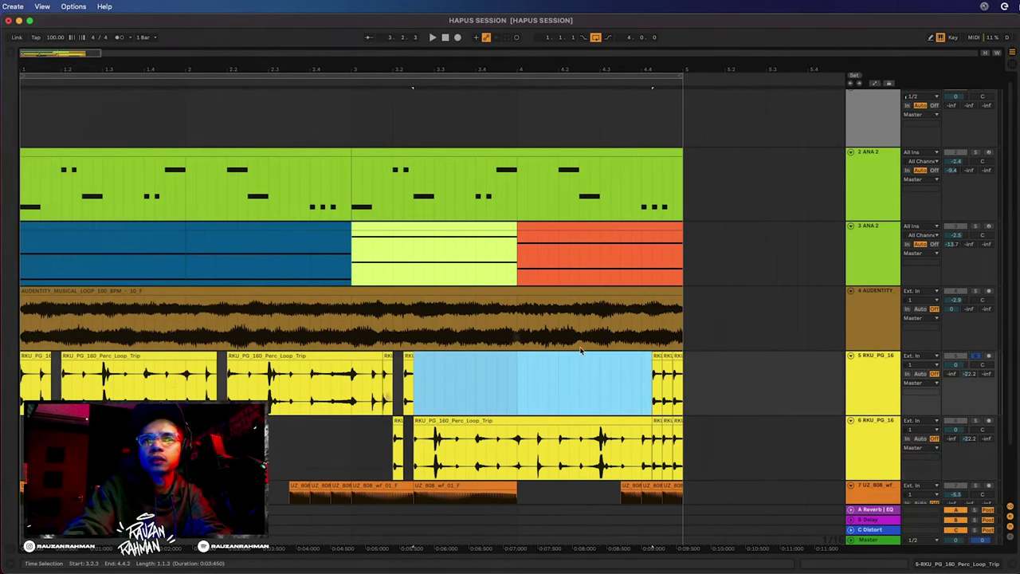
pyautogui.press('super+z')
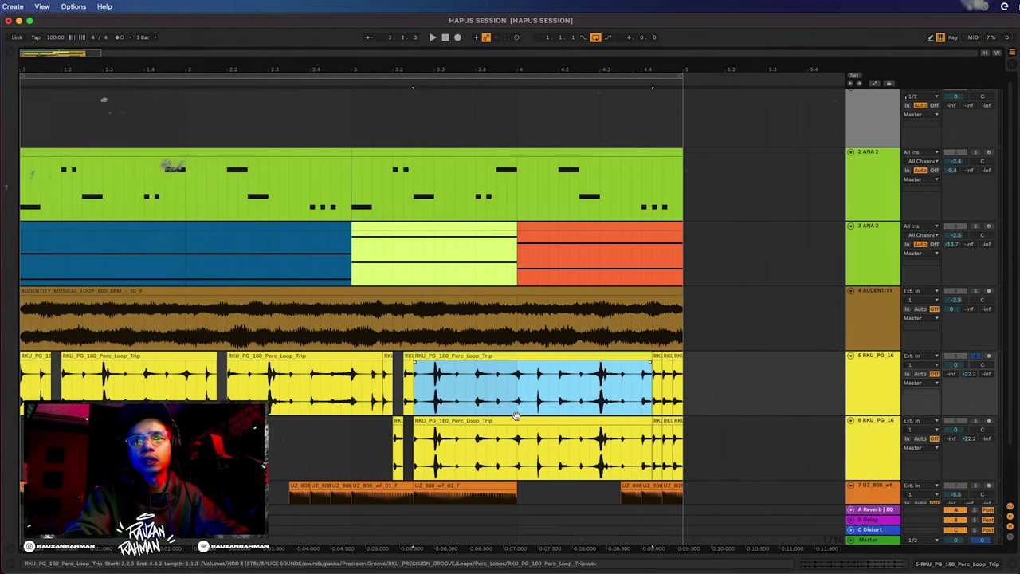
pyautogui.click(514, 421)
pyautogui.press('Delete')
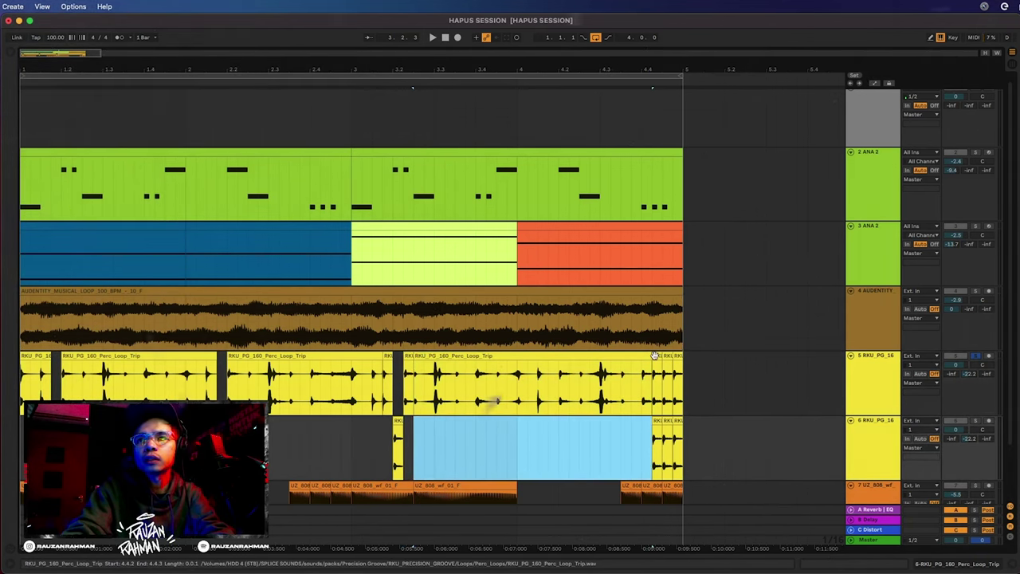
# - Delete the short clips at 4.4.2 and 4.4.4 on the duplicated track and the one at 4.4.3 on the original percussion track
pyautogui.click(657, 420)
pyautogui.press('Delete')
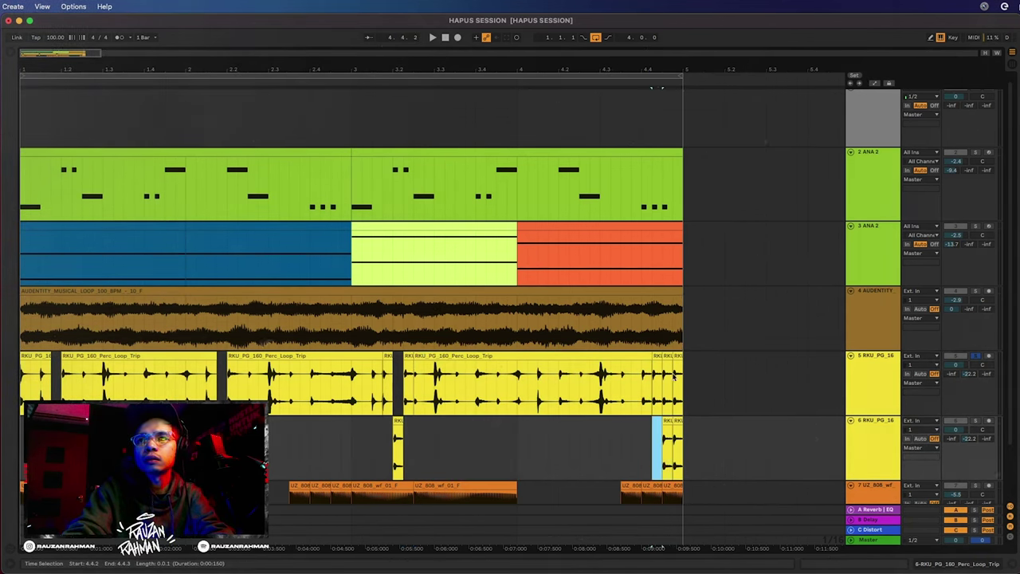
pyautogui.click(665, 356)
pyautogui.press('Delete')
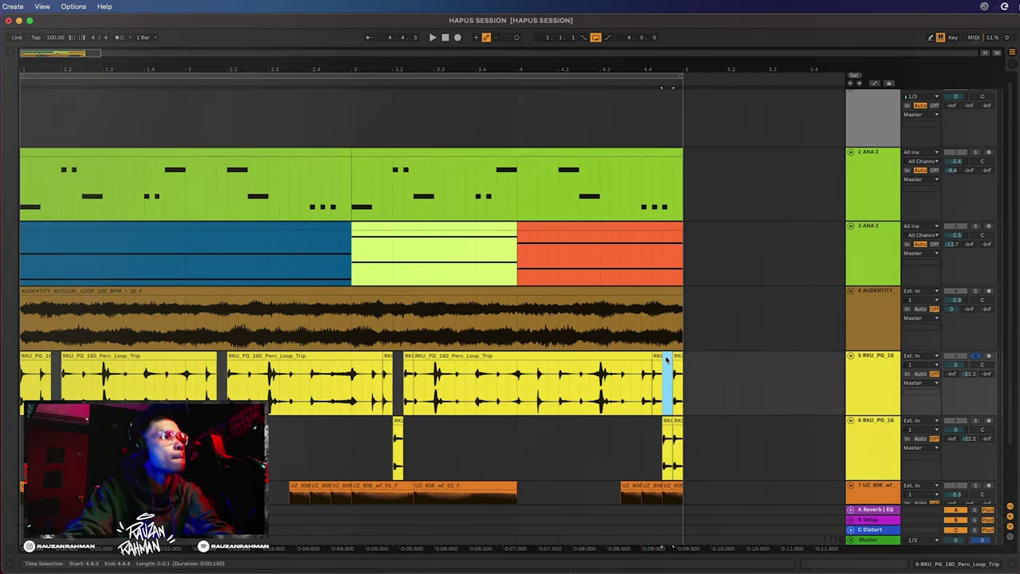
pyautogui.click(678, 421)
pyautogui.press('Delete')
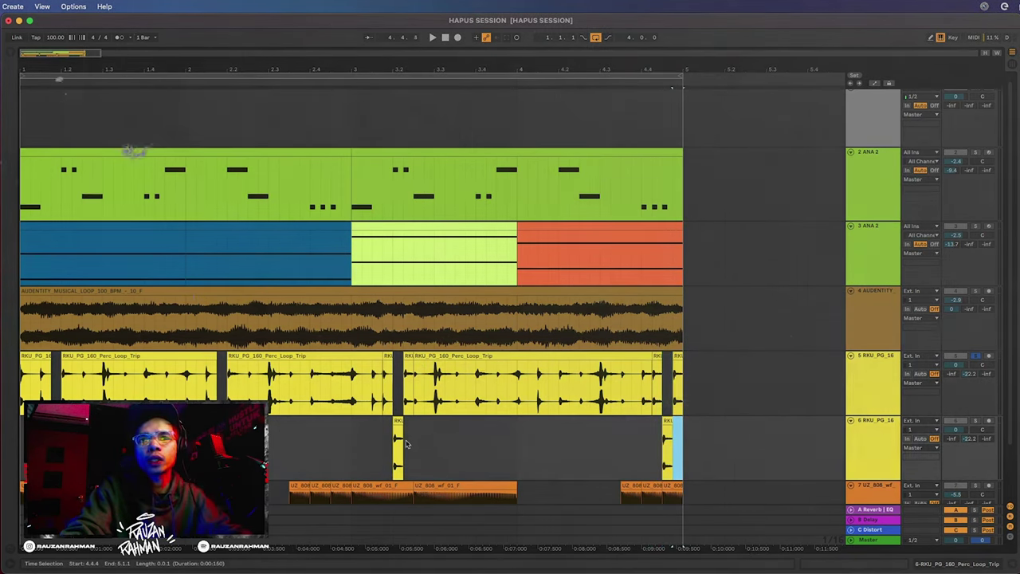
pyautogui.click(248, 436)
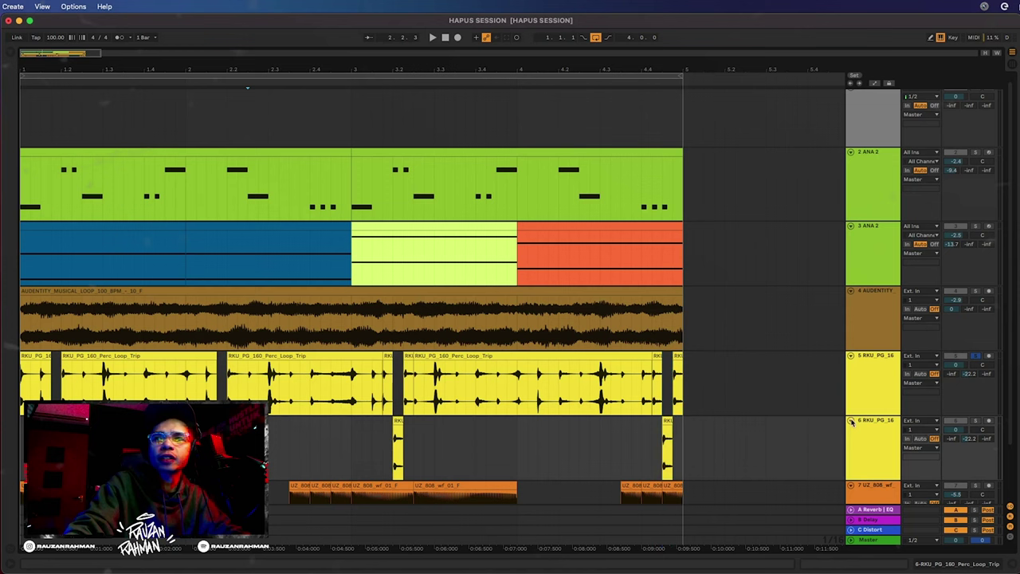
# - Solo both percussion tracks together and combine them into one track group
pyautogui.click(973, 357)
pyautogui.click(973, 356)
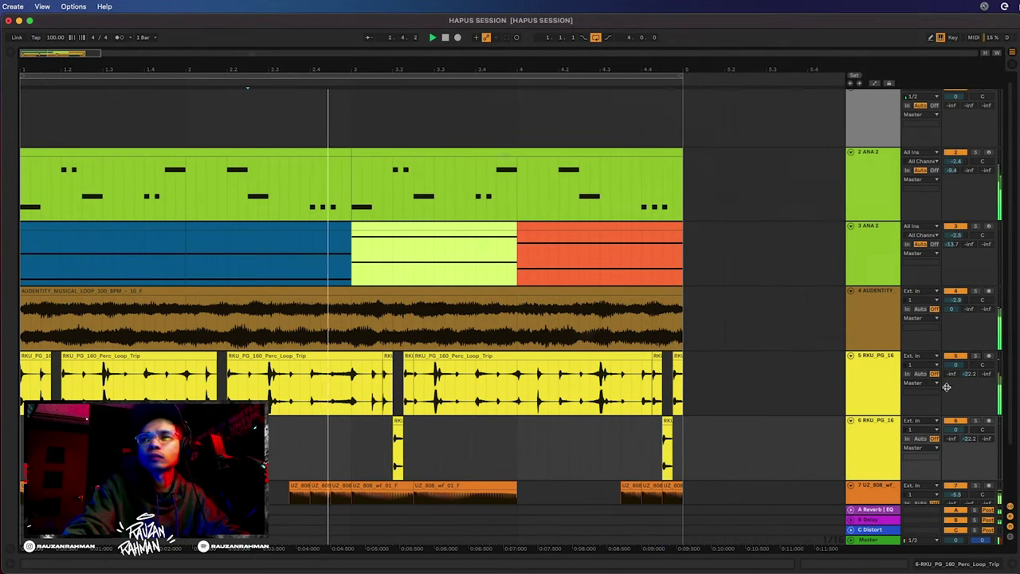
pyautogui.keyDown('super'); pyautogui.click(974, 421); pyautogui.keyUp('super')
pyautogui.click(876, 392)
pyautogui.keyDown('shift'); pyautogui.click(885, 438); pyautogui.keyUp('shift')
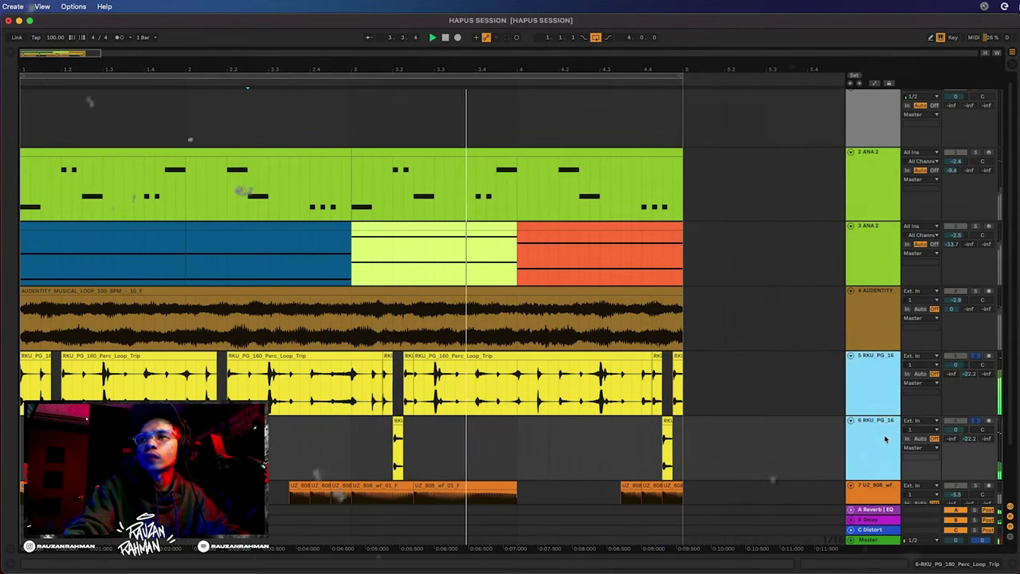
pyautogui.rightClick(885, 436)
pyautogui.click(943, 342)
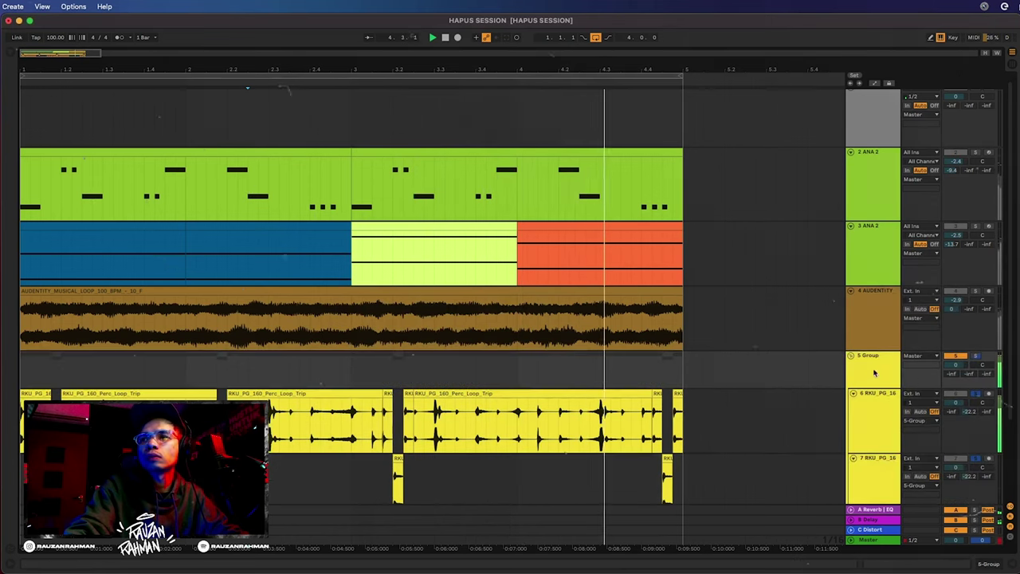
# - Rename the new percussion track group to Percs
pyautogui.rightClick(875, 365)
pyautogui.click(905, 407)
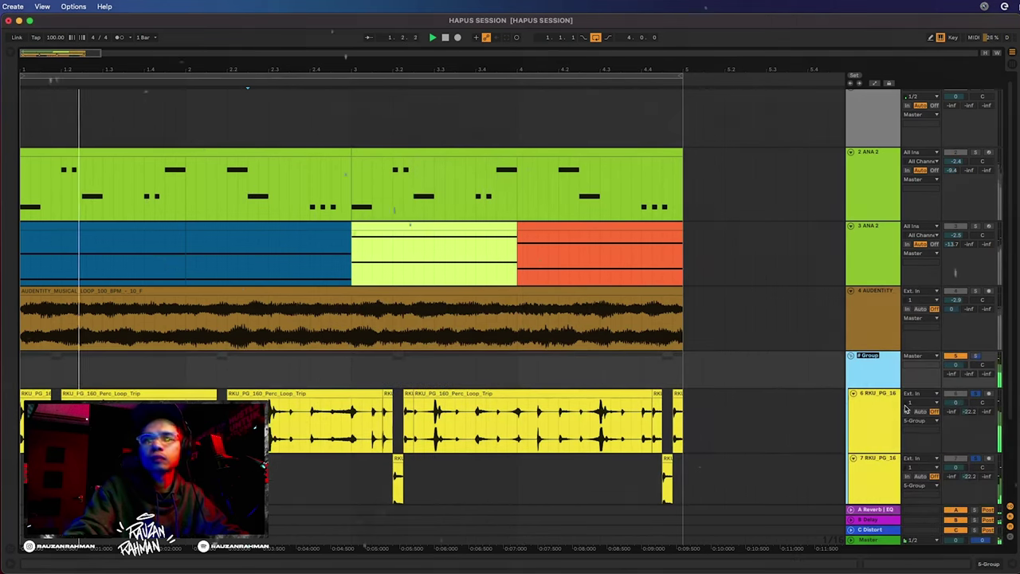
pyautogui.write('Percs')
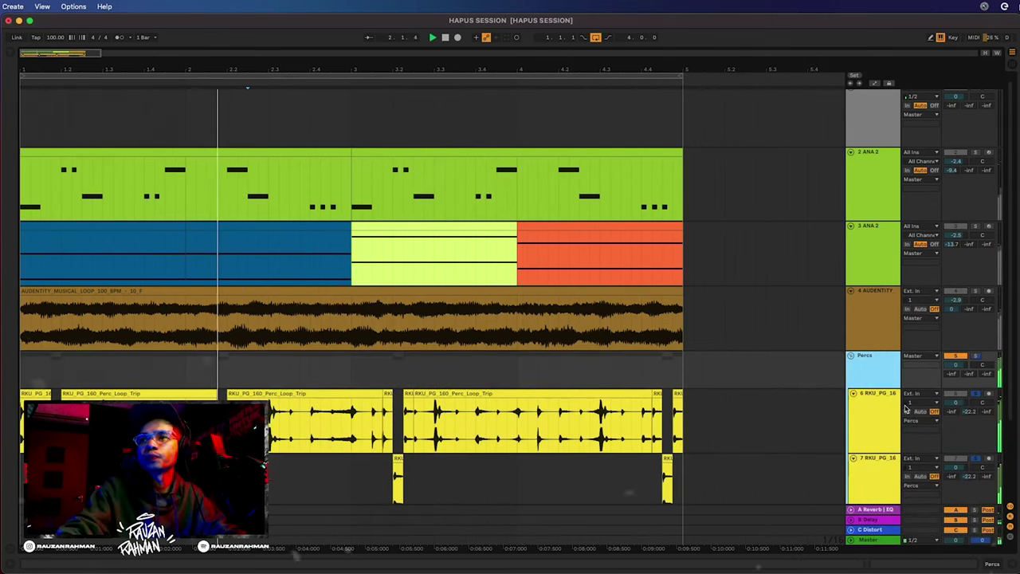
# - Rename the upper percussion track in the Percs group to 1 and the lower one to 2
pyautogui.click(875, 412)
pyautogui.rightClick(871, 408)
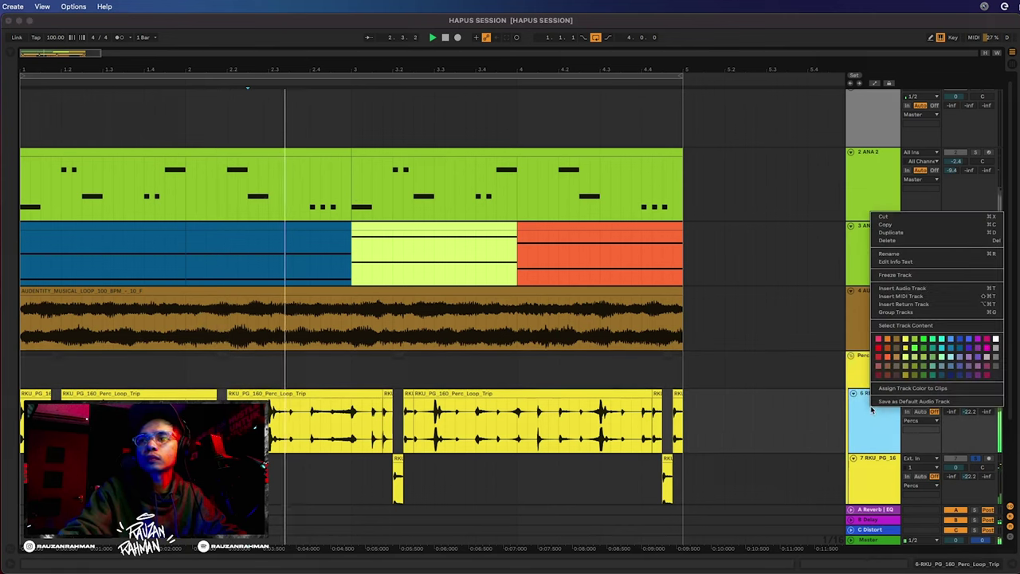
pyautogui.click(890, 254)
pyautogui.write('1')
pyautogui.press('Return')
pyautogui.rightClick(877, 466)
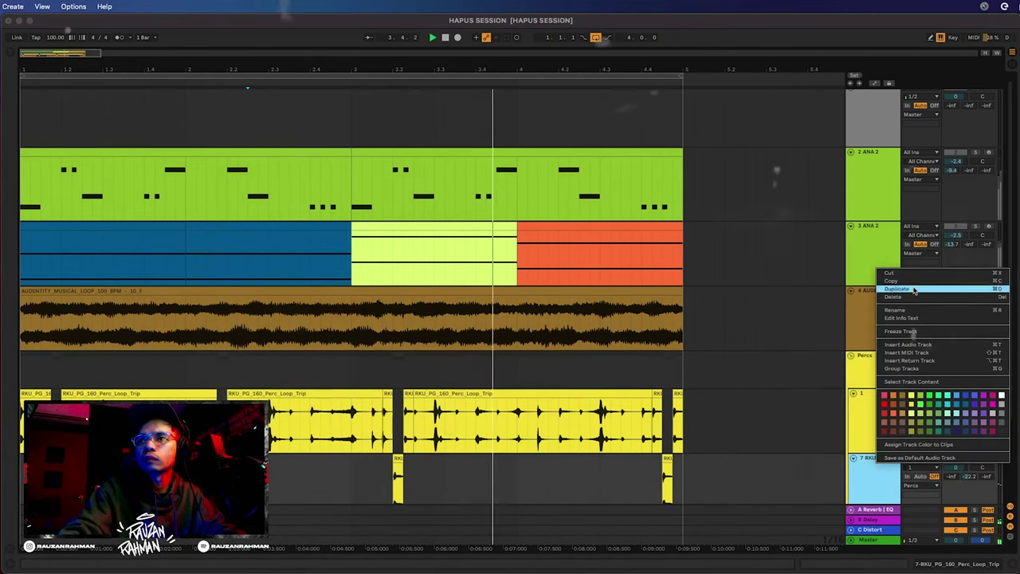
pyautogui.click(890, 311)
pyautogui.write('2')
pyautogui.click(796, 428)
# - Play back the soloed percussion and examine each short stutter clip on track 2 from bar 1 through bar 4
pyautogui.scroll(-3, 699, 392)
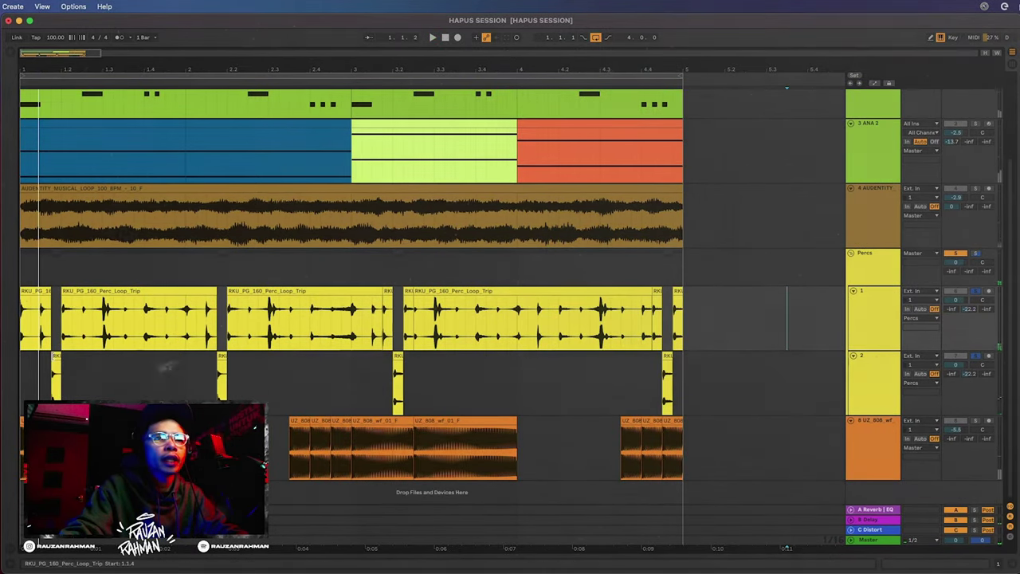
pyautogui.doubleClick(56, 376)
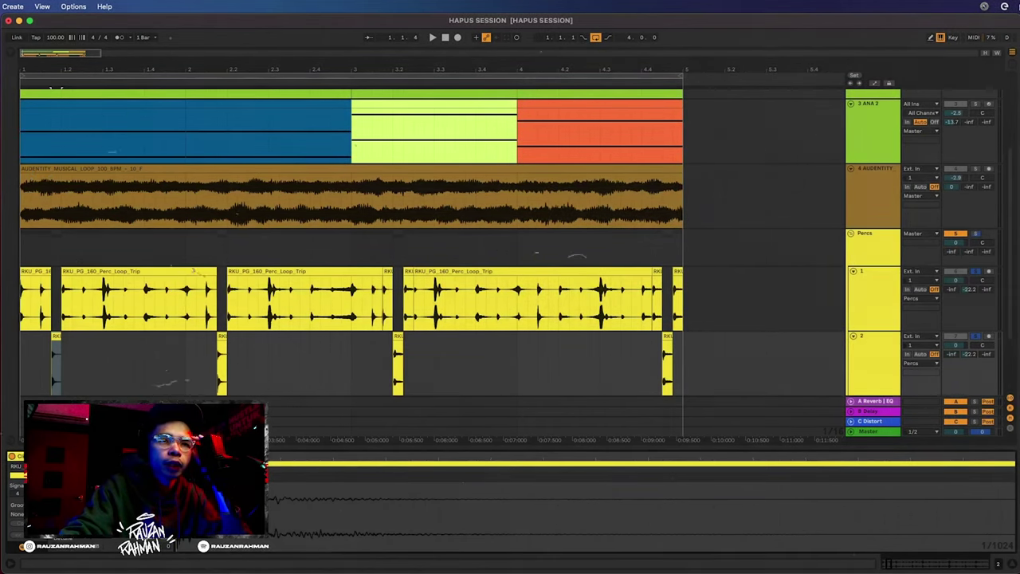
pyautogui.click(25, 375)
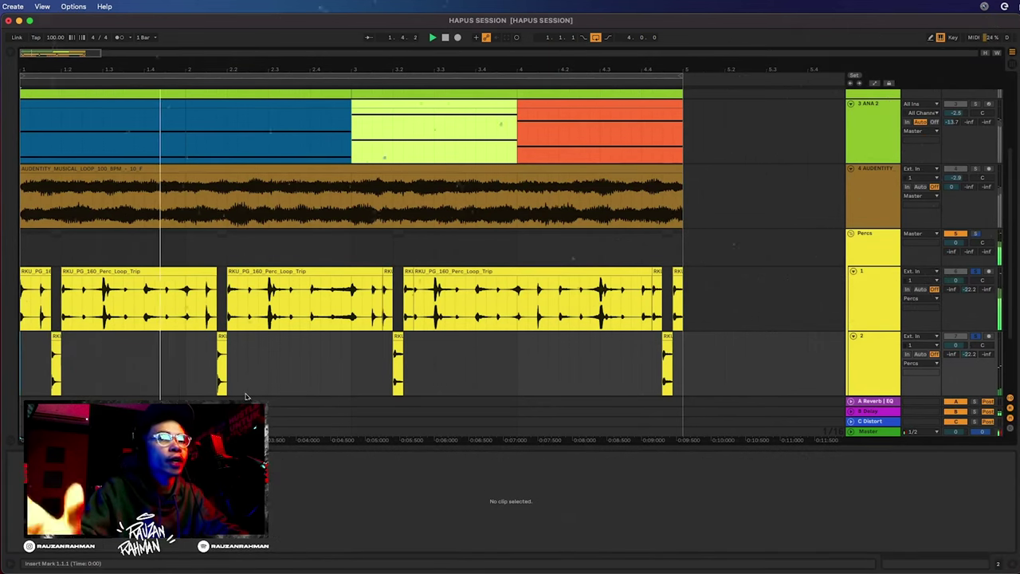
pyautogui.click(32, 352)
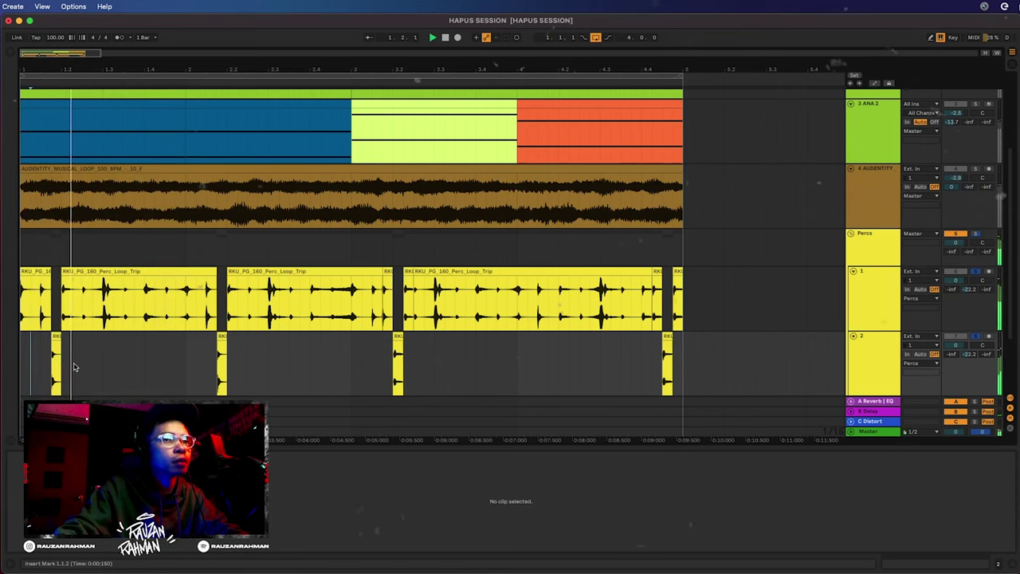
pyautogui.click(223, 365)
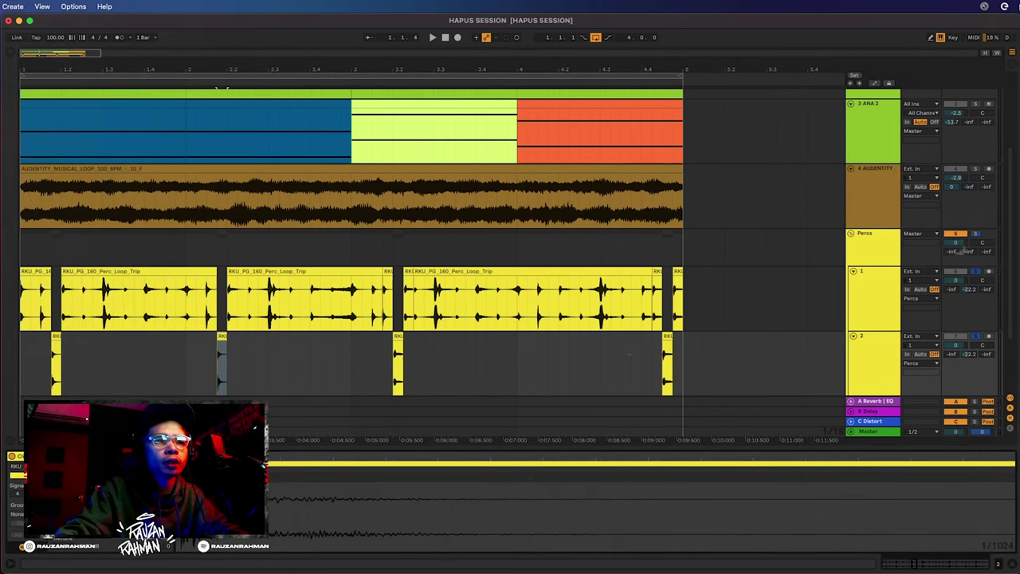
pyautogui.click(186, 369)
pyautogui.press('space')
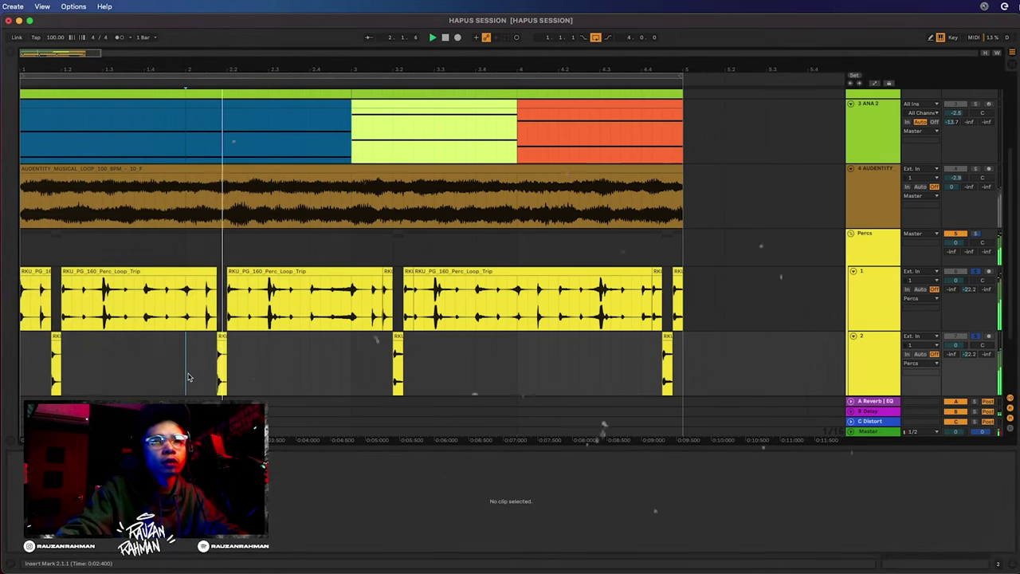
pyautogui.click(397, 336)
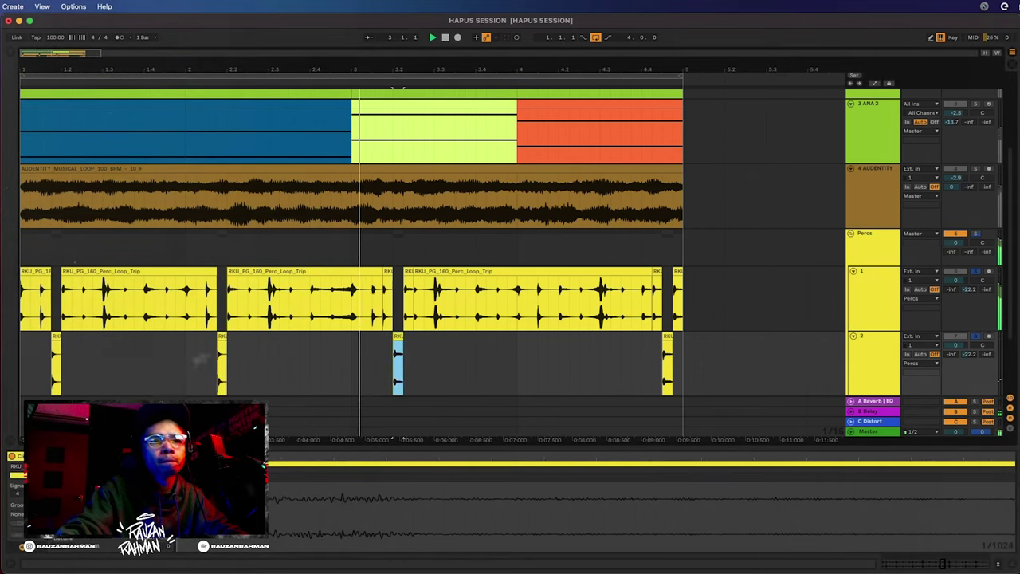
pyautogui.click(667, 362)
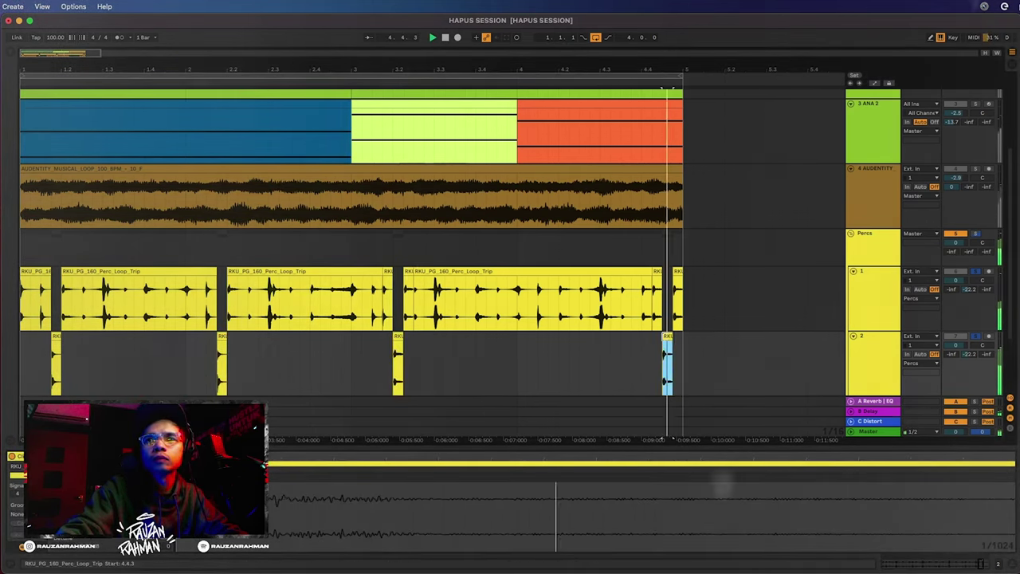
# - Replay the end of bar 4 from just before the short clip at 4.4.3 on track 2 to check that stutter
pyautogui.click(633, 368)
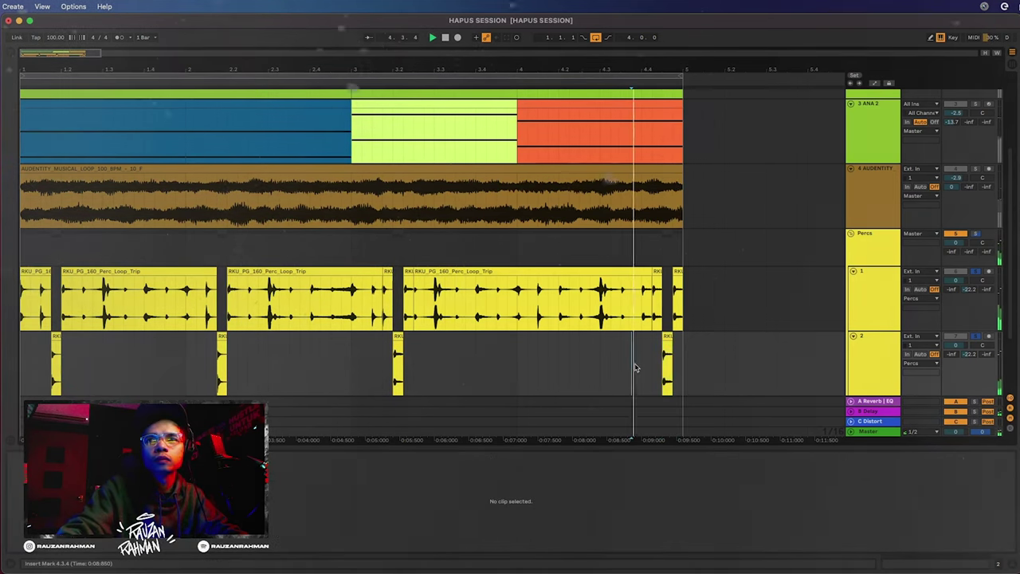
pyautogui.click(667, 350)
pyautogui.click(655, 342)
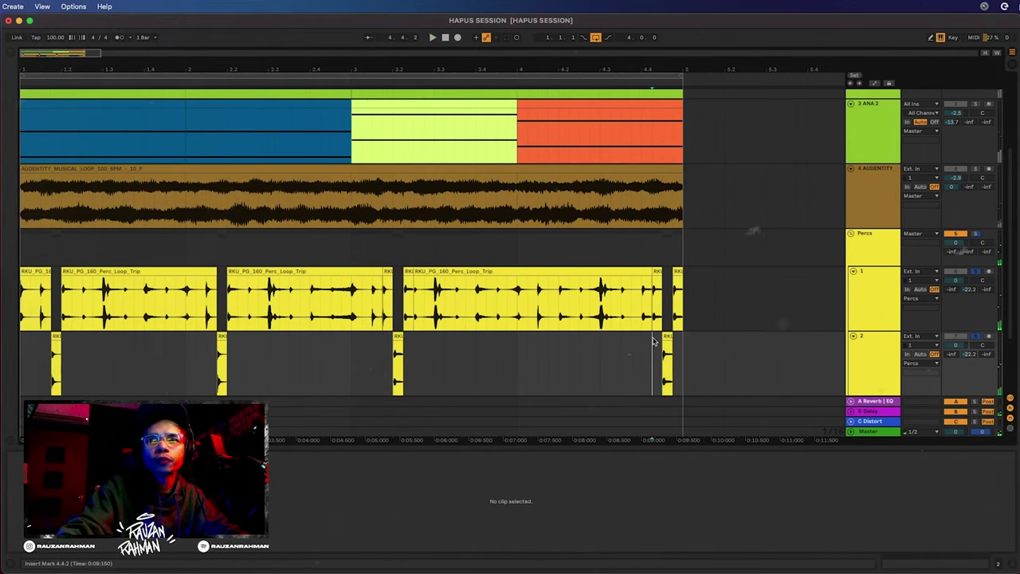
pyautogui.press('space')
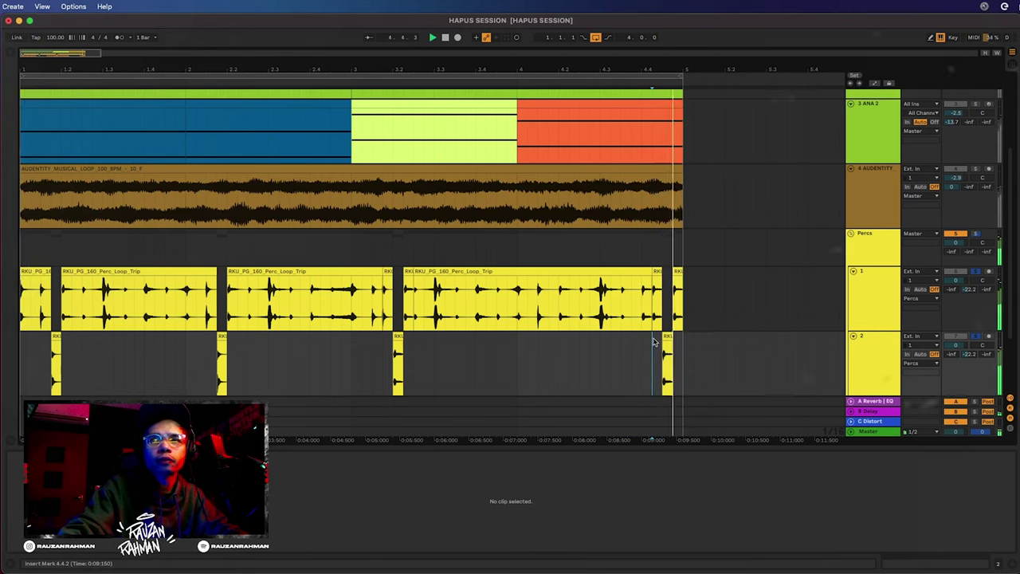
pyautogui.click(667, 351)
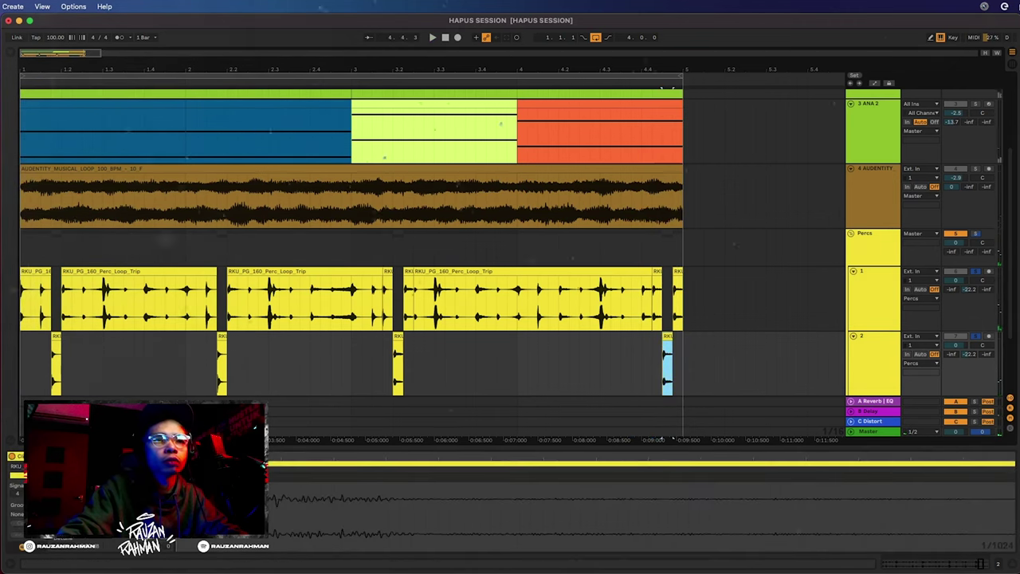
pyautogui.press('space')
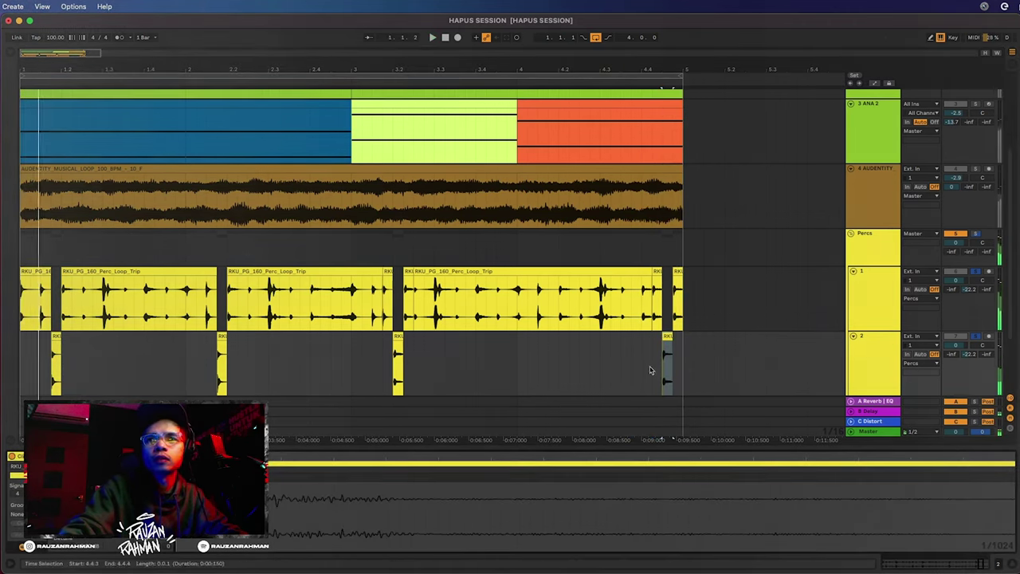
pyautogui.click(643, 365)
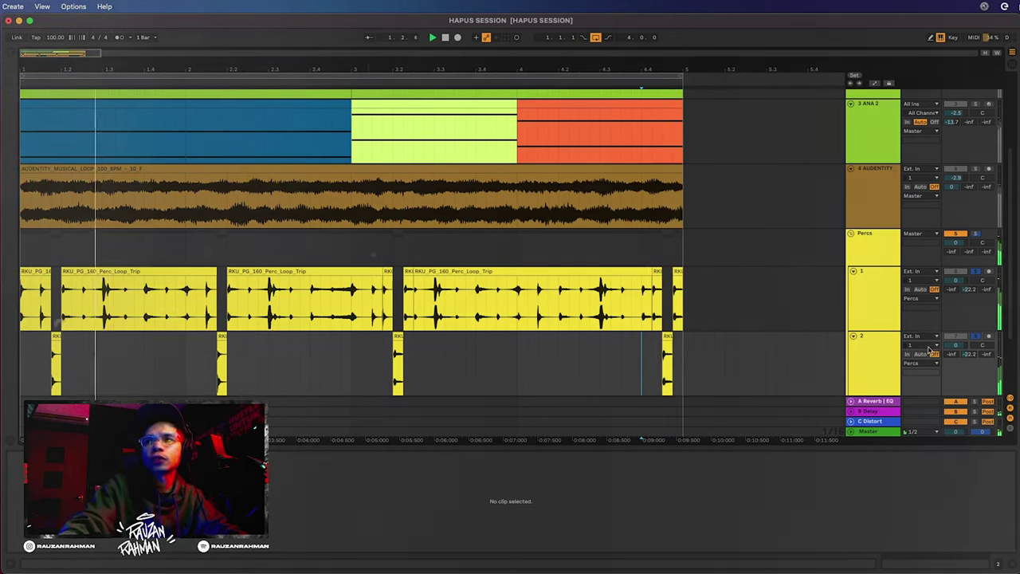
pyautogui.press('space')
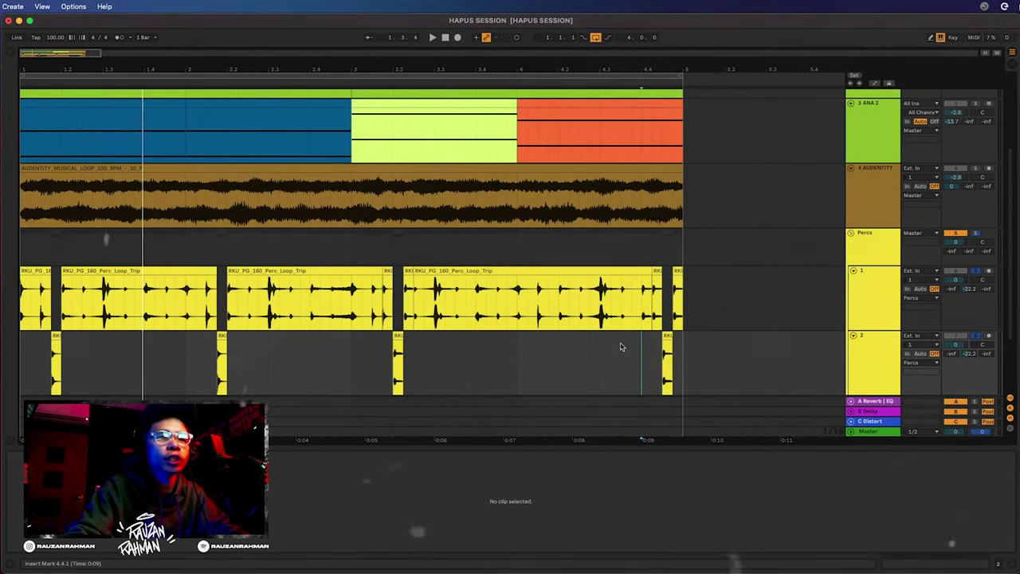
# - Return playback to the start of the arrangement and unsolo the percussion tracks to hear the full beat
pyautogui.scroll(-2, 615, 348)
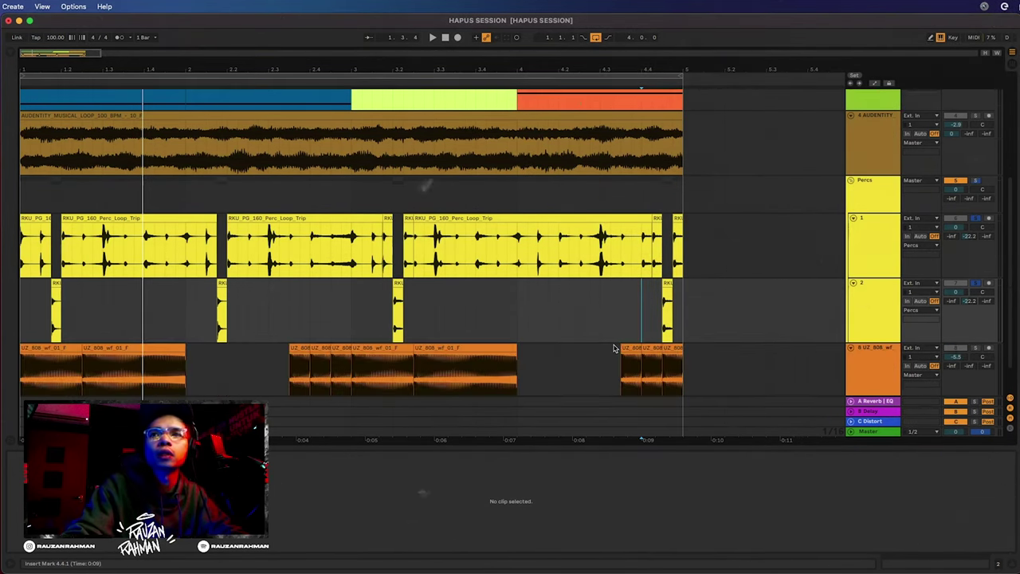
pyautogui.scroll(-2, 615, 348)
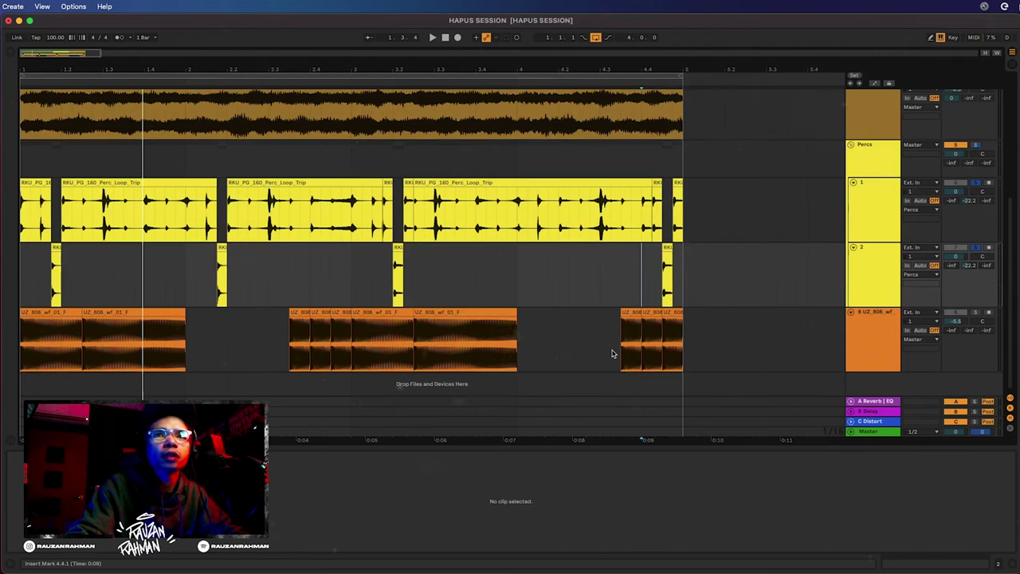
pyautogui.click(518, 292)
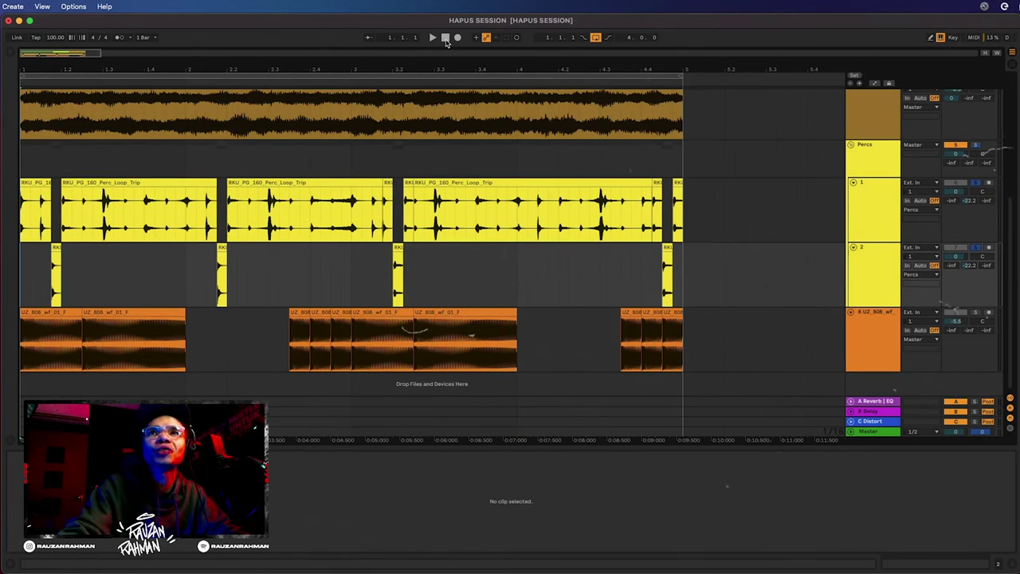
pyautogui.click(975, 248)
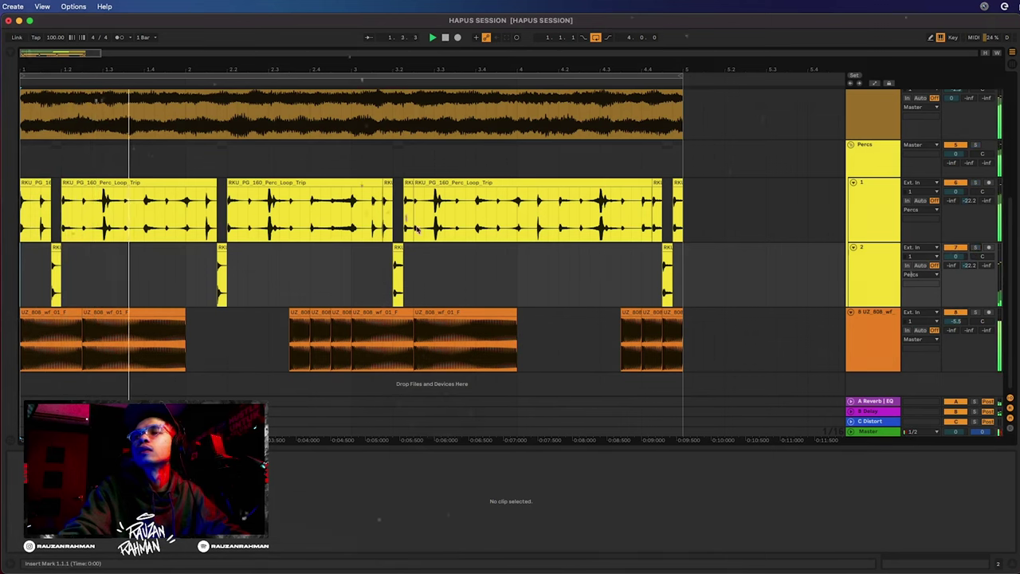
# - Set the B Delay send to -7.2 dB on percussion track 2 and to -40.0 dB on percussion track 1
pyautogui.click(865, 274)
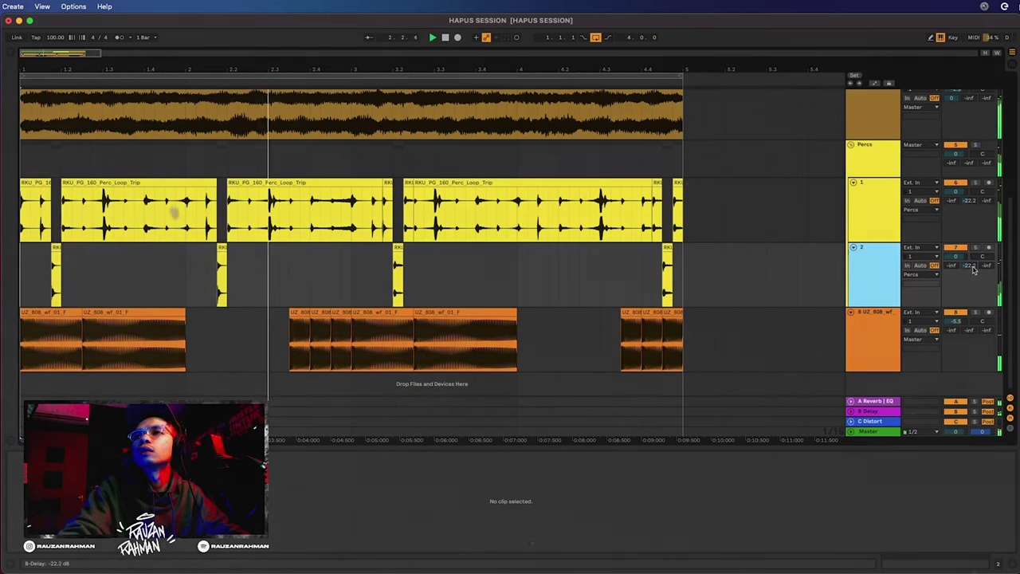
pyautogui.moveTo(970, 267); pyautogui.dragTo(969, 263)
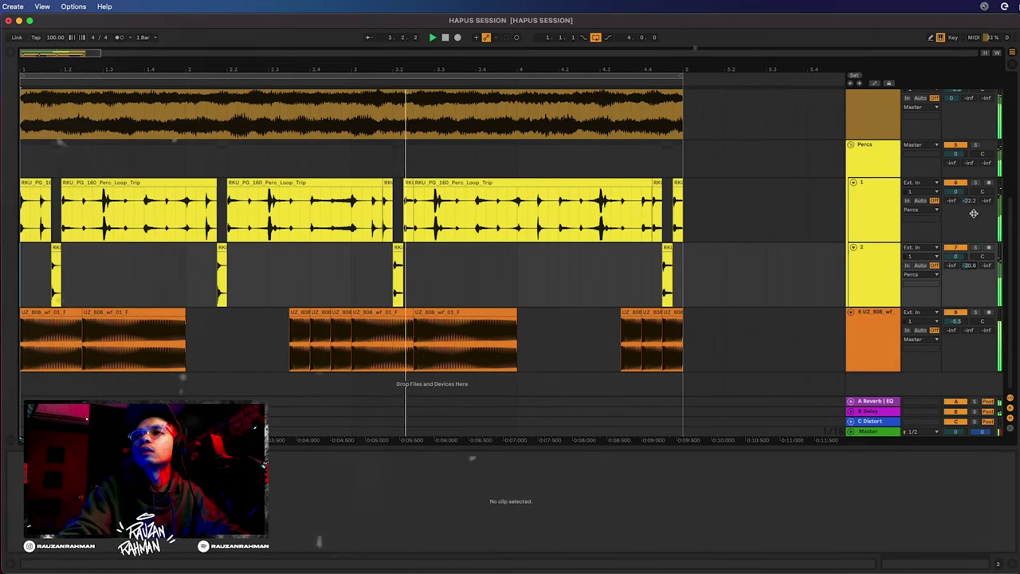
pyautogui.moveTo(970, 201); pyautogui.dragTo(970, 227)
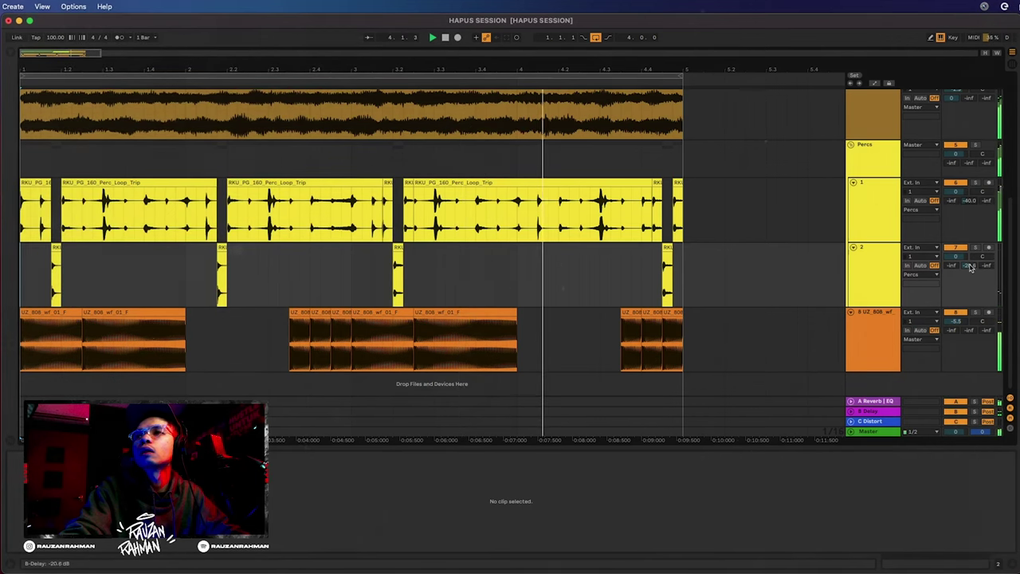
pyautogui.moveTo(970, 266)
pyautogui.mouseDown()
pyautogui.moveTo(971, 248)
pyautogui.moveTo(970, 263)
pyautogui.mouseUp()
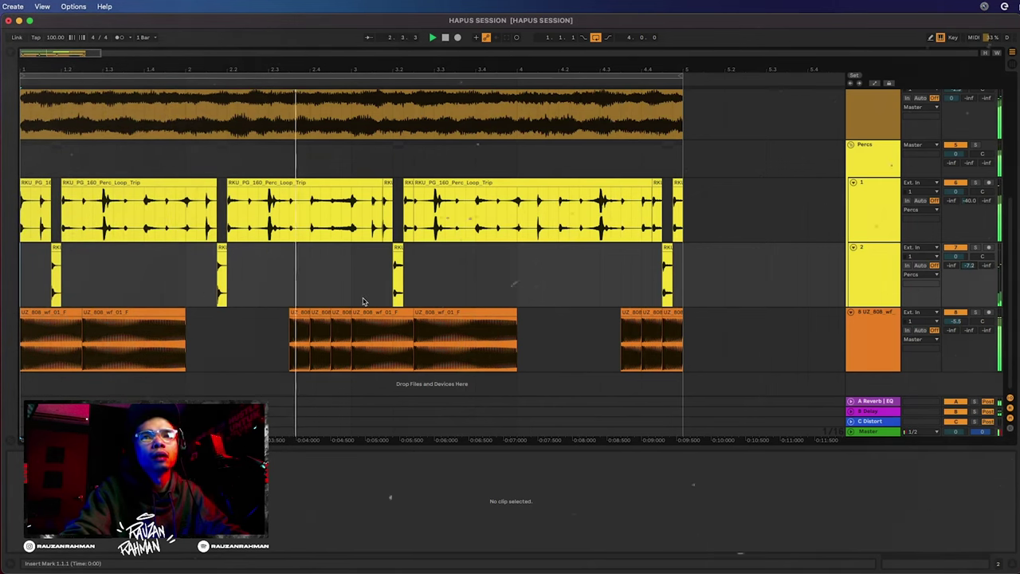
# - Add the DBM_CK_KICK_13 kick sample at 1.1.1 on a new audio track below the 808 and hide the clip details
pyautogui.click(867, 283)
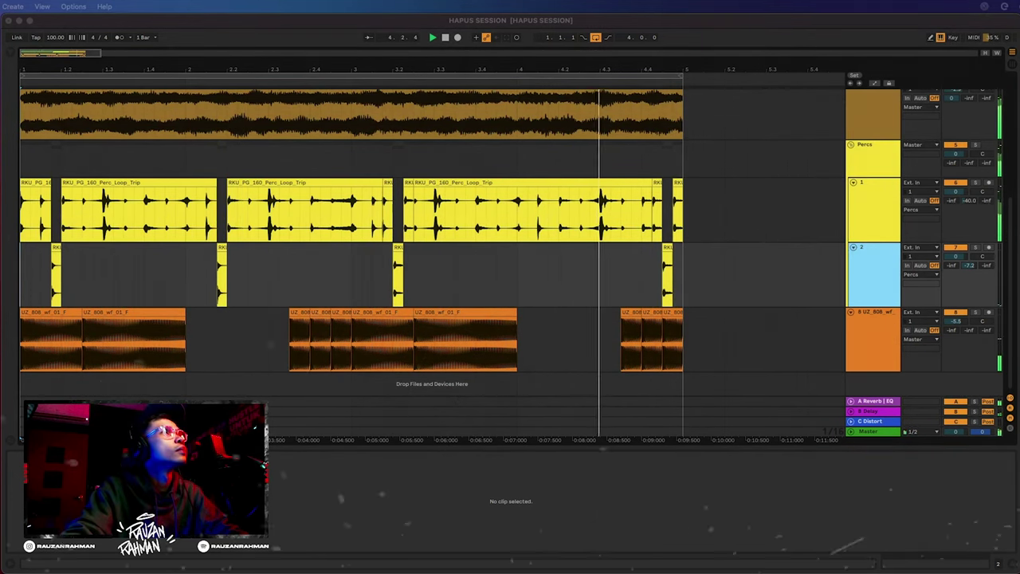
pyautogui.moveTo(4, 208); pyautogui.dragTo(29, 387)
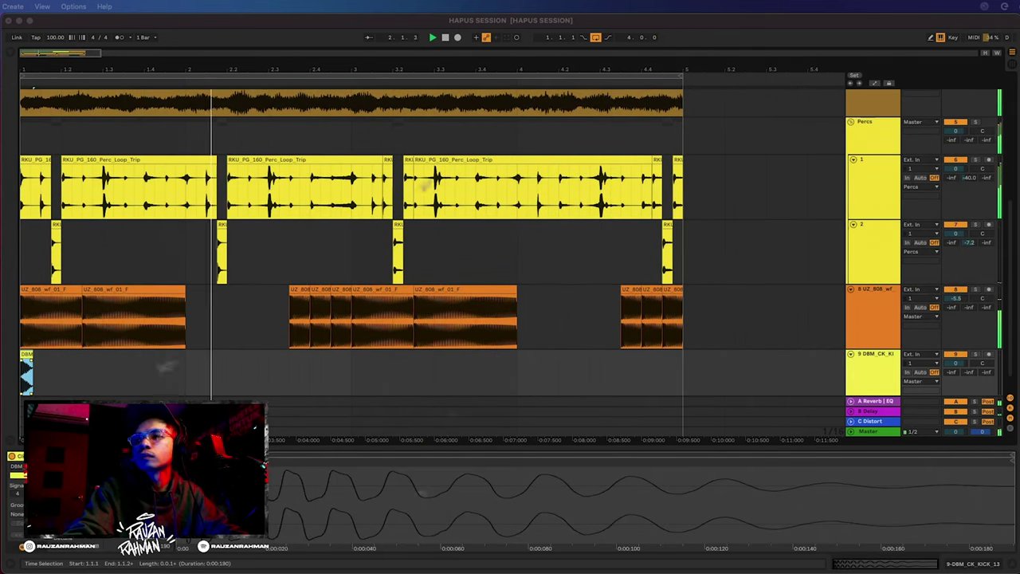
pyautogui.click(1015, 565)
pyautogui.moveTo(76, 53); pyautogui.dragTo(41, 60)
pyautogui.press('space')
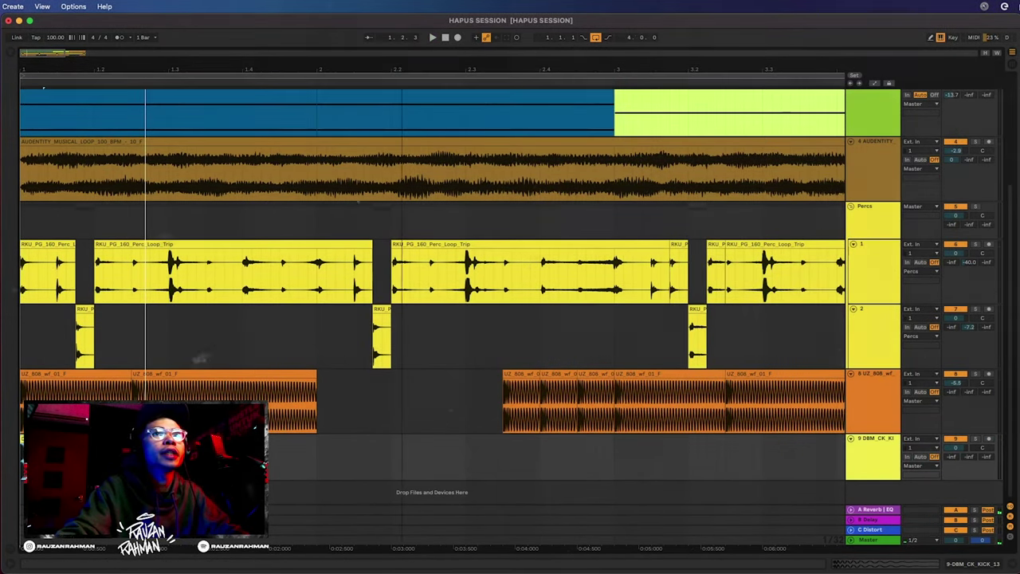
pyautogui.moveTo(50, 57); pyautogui.dragTo(50, 50)
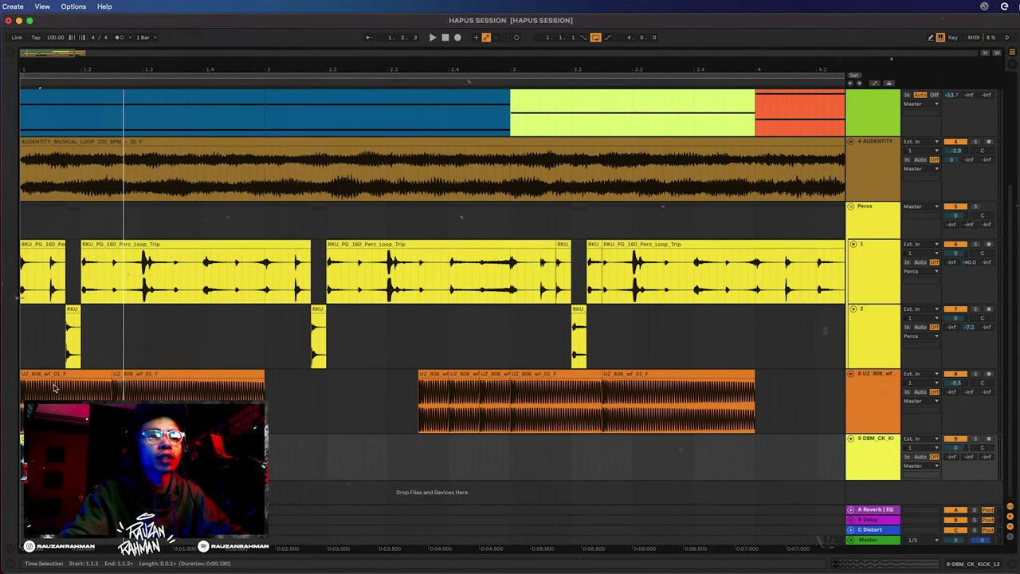
# - Place copies of the kick clip around 1.1.3 and at 1.2.1, checking their timing with playback from the start
pyautogui.click(97, 337)
pyautogui.moveTo(493, 70); pyautogui.dragTo(522, 77)
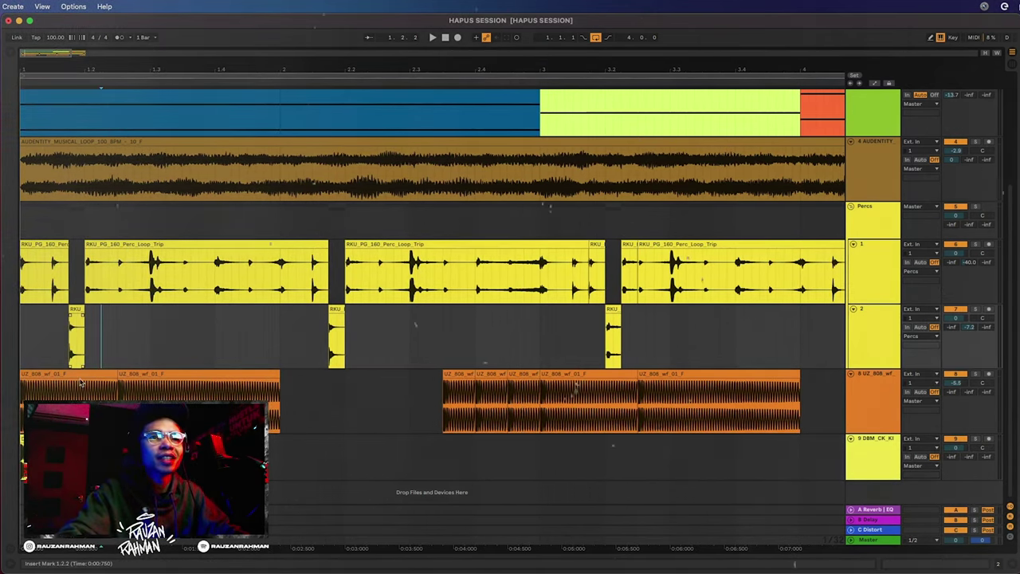
pyautogui.click(30, 439)
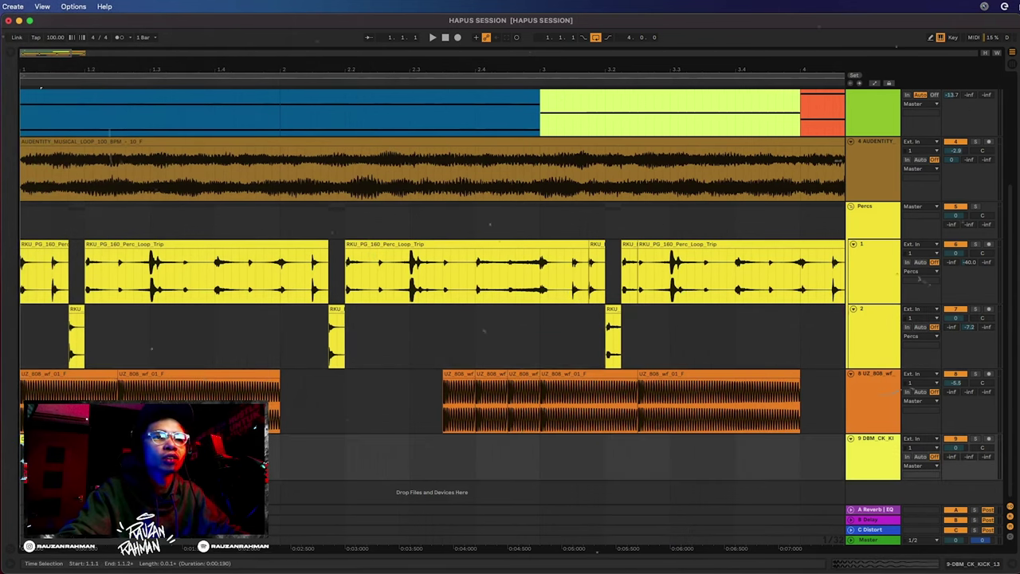
pyautogui.press('space')
pyautogui.press('space')
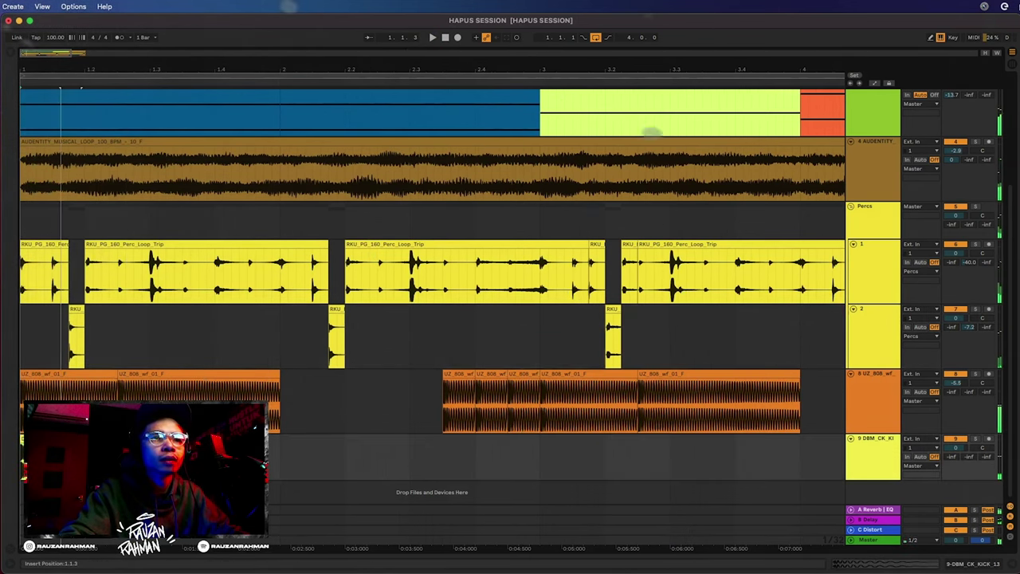
pyautogui.press('space')
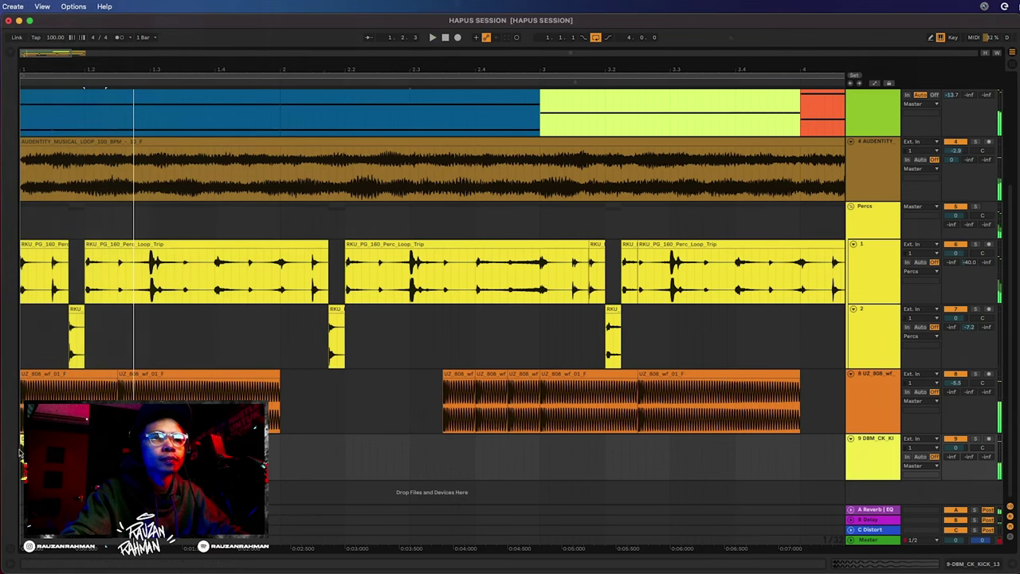
pyautogui.press('space')
pyautogui.press('space')
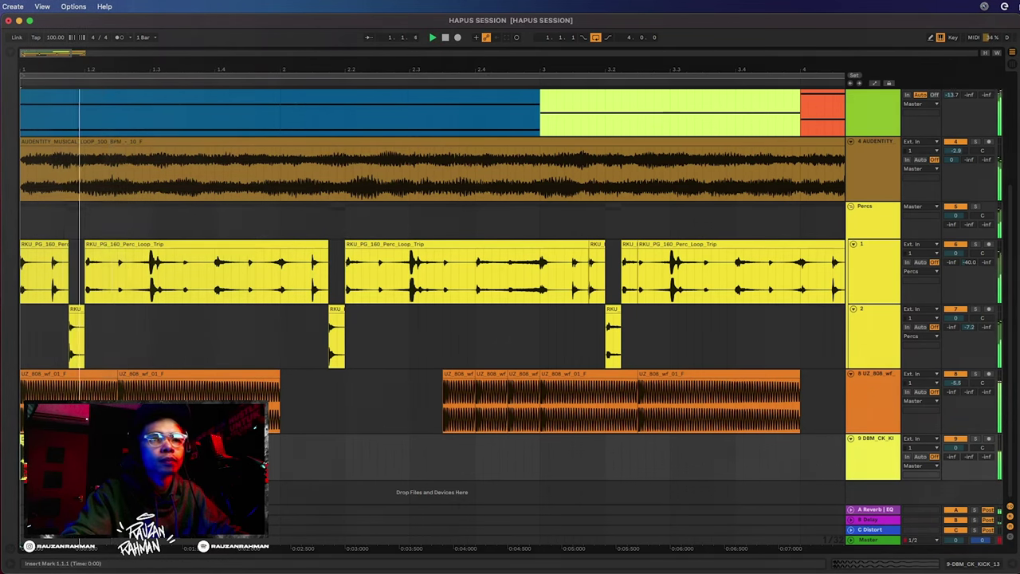
pyautogui.press('space')
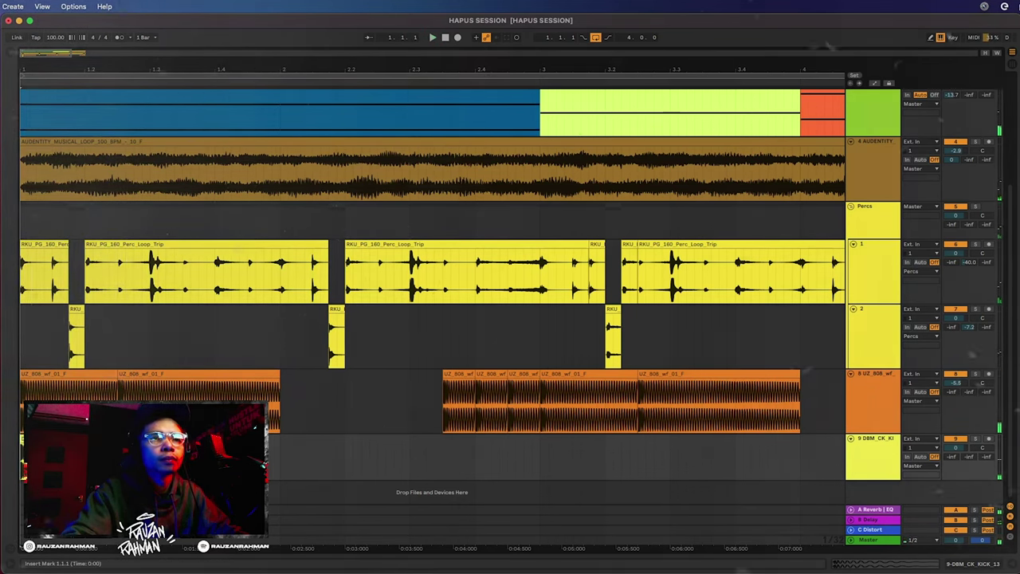
# - Place the next kick copy at 1.1.4 and check its timing by playing the arrangement from the start
pyautogui.press('space')
pyautogui.press('space')
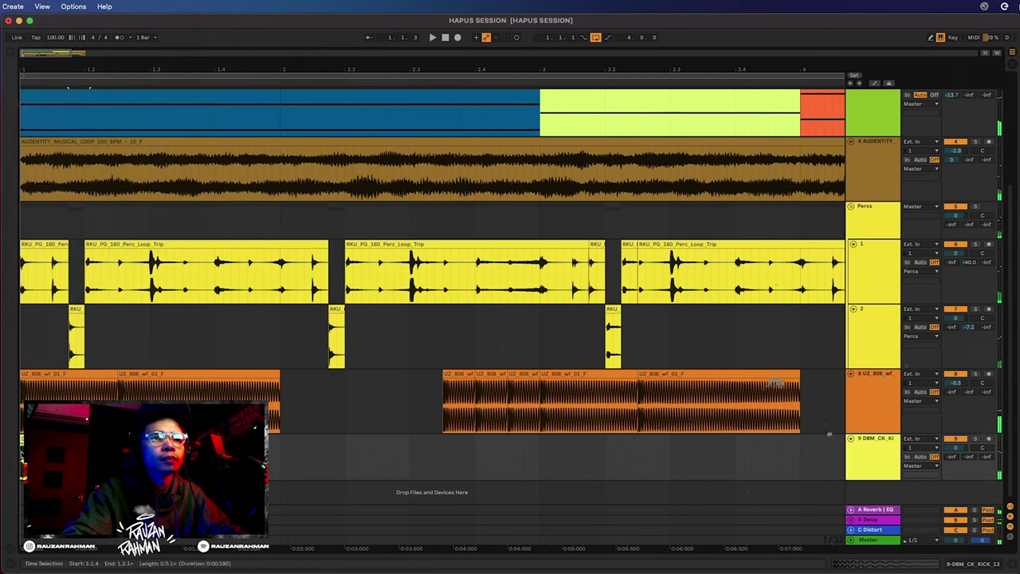
pyautogui.click(21, 460)
pyautogui.press('space')
pyautogui.press('space')
pyautogui.press('space')
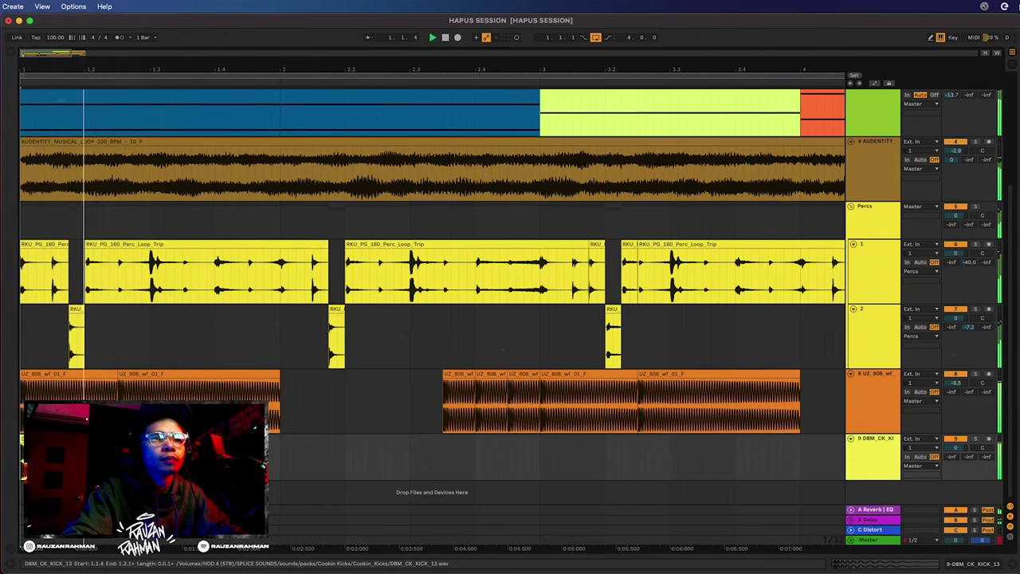
pyautogui.press('space')
# - Add a kick copy at 1.2.3 and play the first bar to check its timing
pyautogui.click(76, 439)
pyautogui.click(117, 461)
pyautogui.press('super+v')
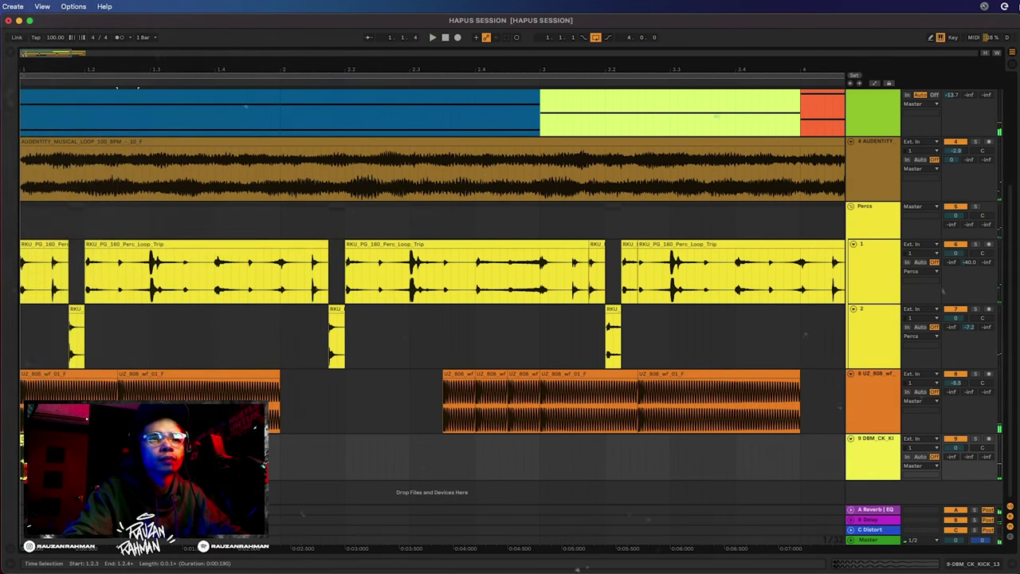
pyautogui.press('space')
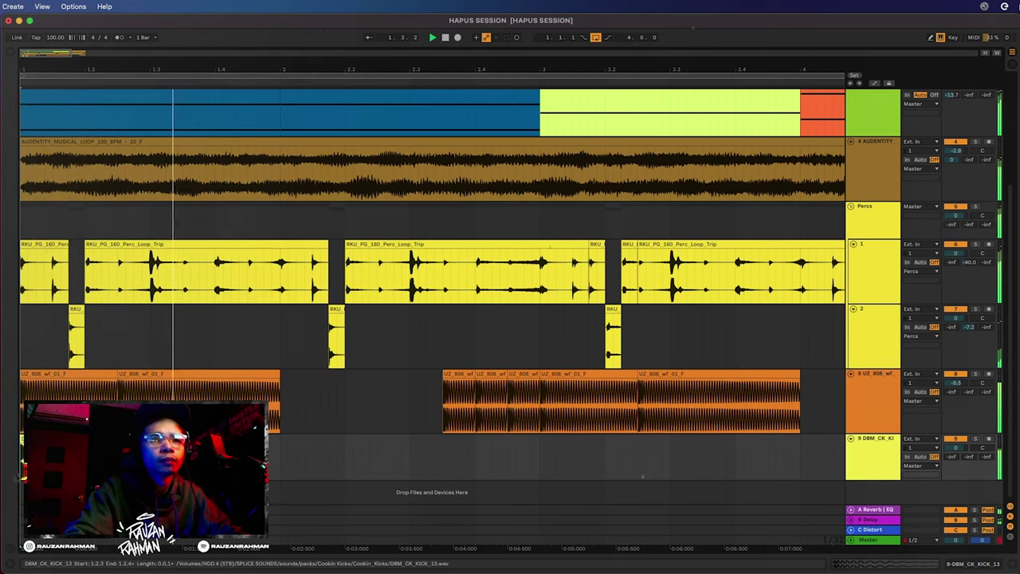
pyautogui.press('space')
pyautogui.press('space')
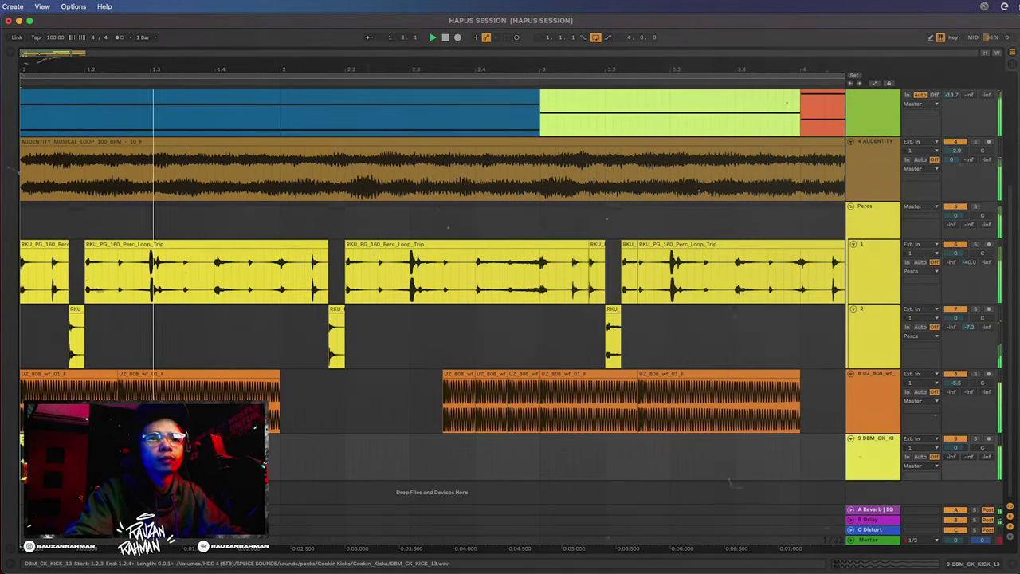
pyautogui.press('space')
# - Add a kick copy in the third beat of bar 1, trying positions 1.3.2 and 1.3.4 against playback
pyautogui.moveTo(125, 440); pyautogui.dragTo(189, 440)
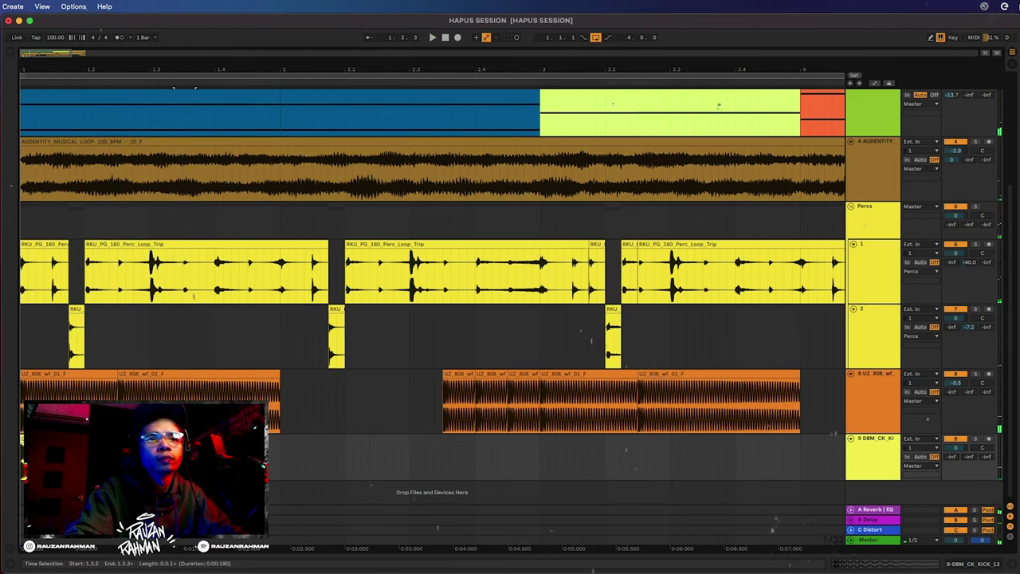
pyautogui.press('space')
pyautogui.press('space')
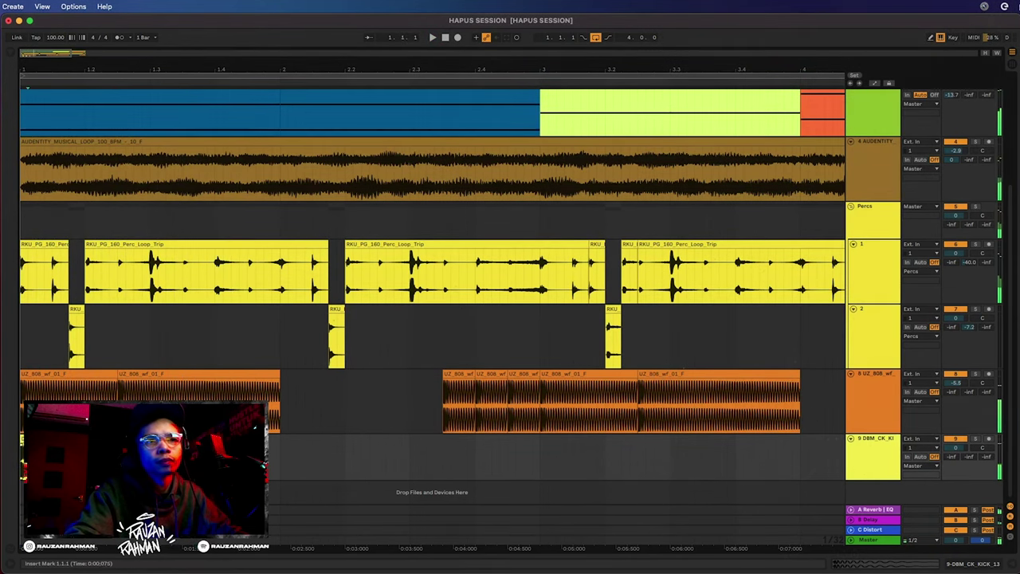
pyautogui.press('space')
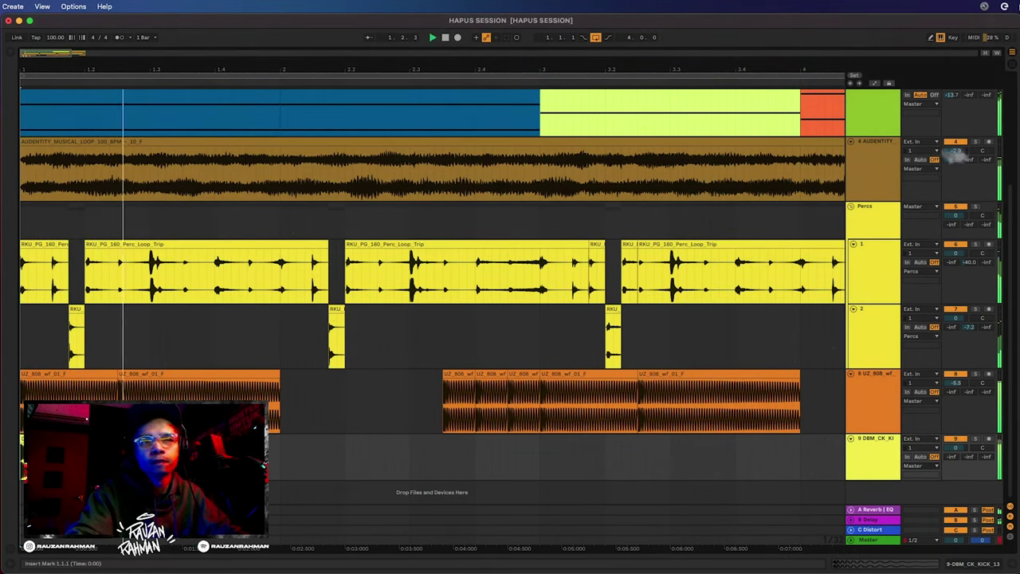
pyautogui.press('space')
pyautogui.moveTo(189, 440); pyautogui.dragTo(205, 440)
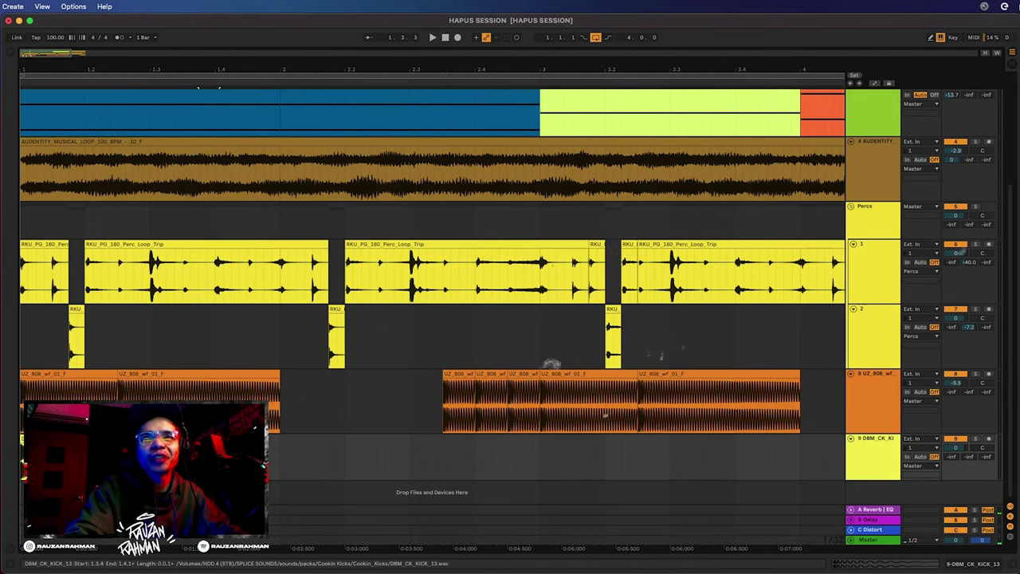
pyautogui.click(190, 440)
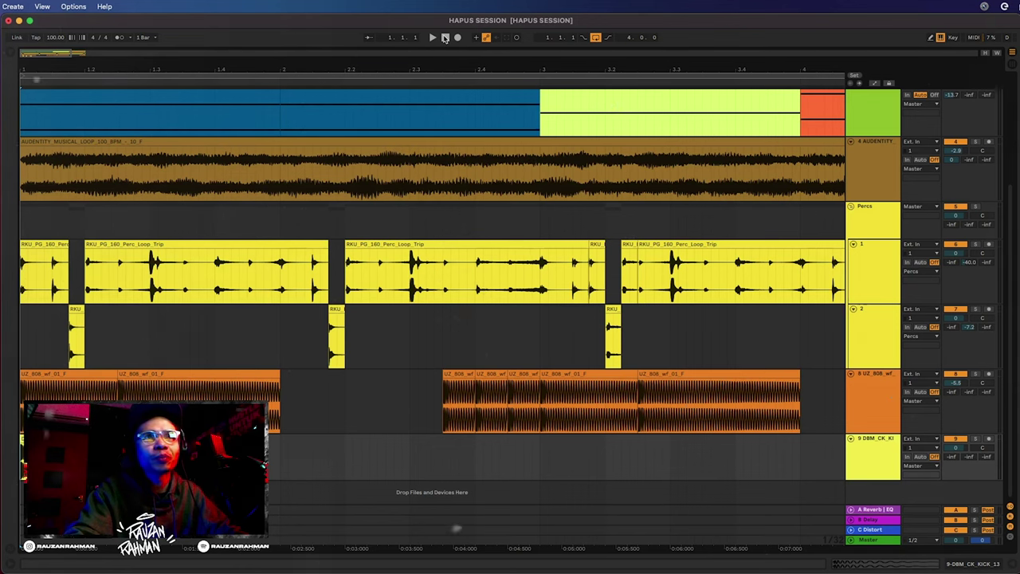
# - Copy the kick to 1.4.3 and 2.1.1, checking the pattern with playback from the start
pyautogui.moveTo(57, 57); pyautogui.dragTo(56, 44)
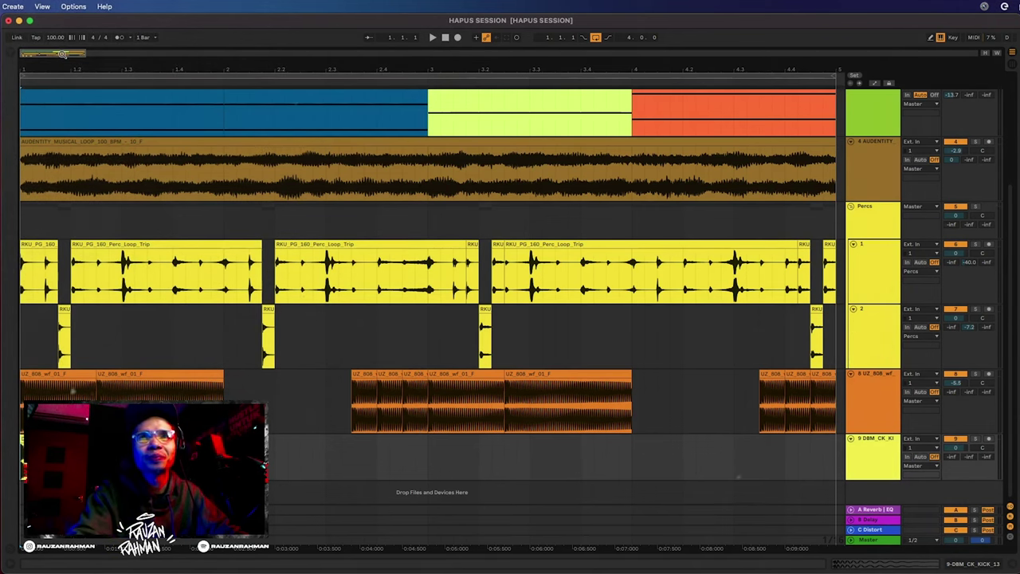
pyautogui.press('space')
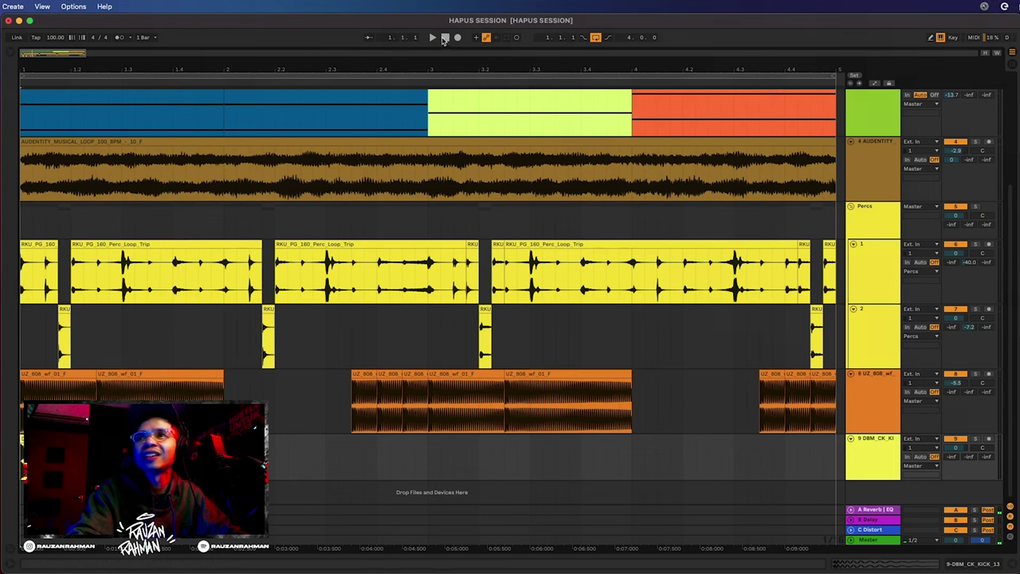
pyautogui.press('space')
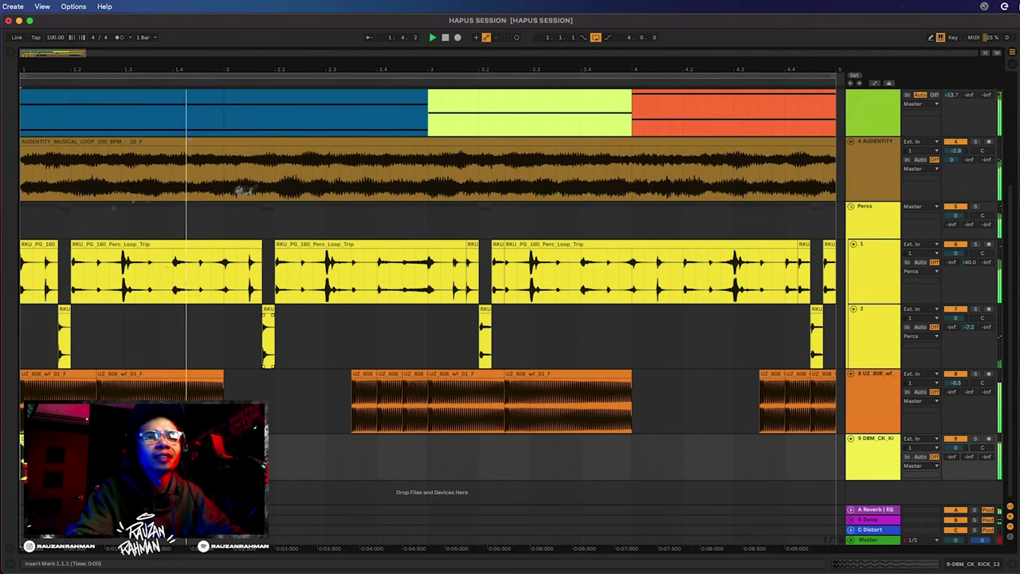
pyautogui.press('space')
pyautogui.moveTo(180, 439); pyautogui.dragTo(205, 439)
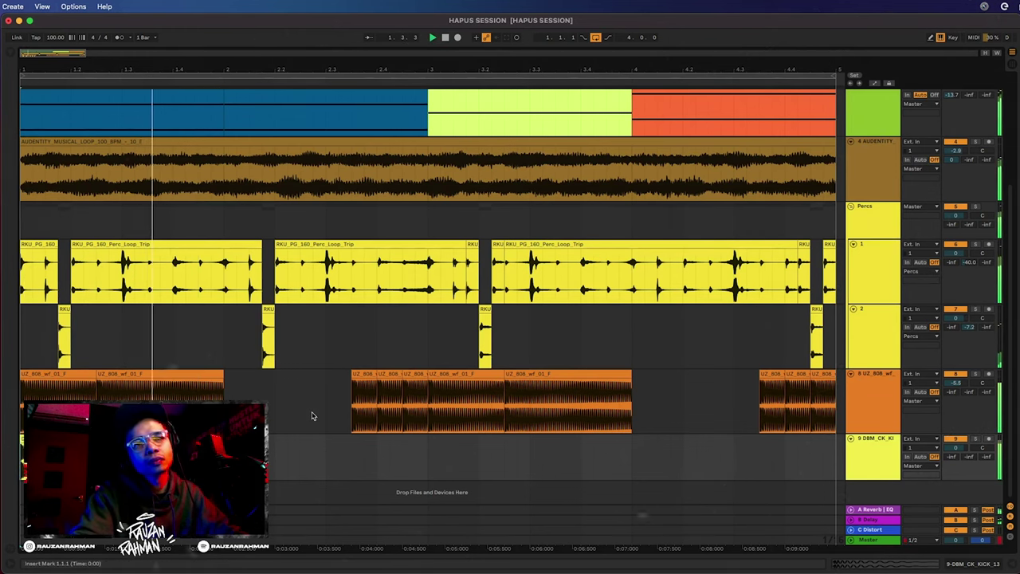
pyautogui.press('space')
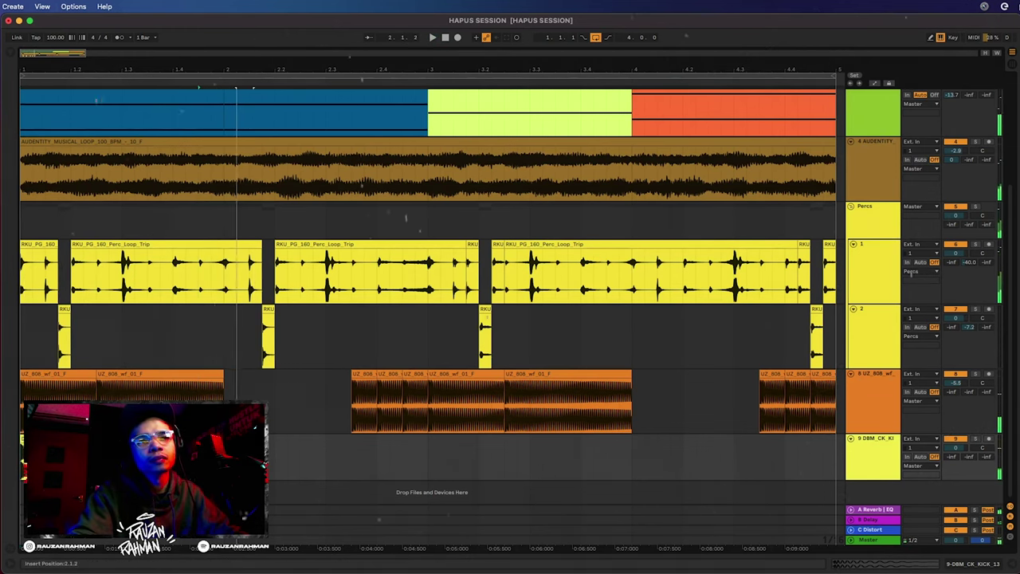
# - Show the browser, play the bar 1 kick pattern to review it, and hide the browser again
pyautogui.press('super+alt+b')
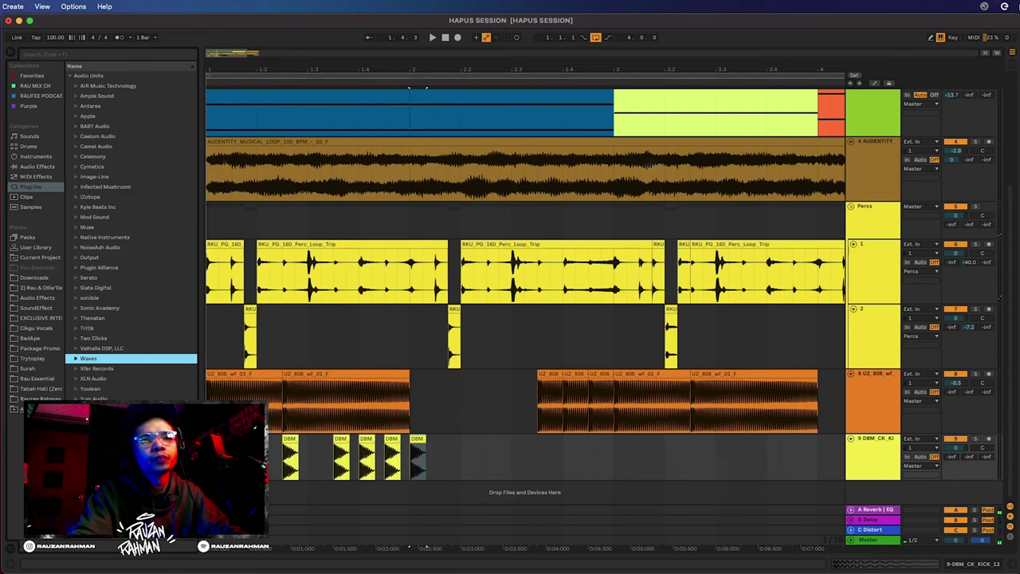
pyautogui.press('space')
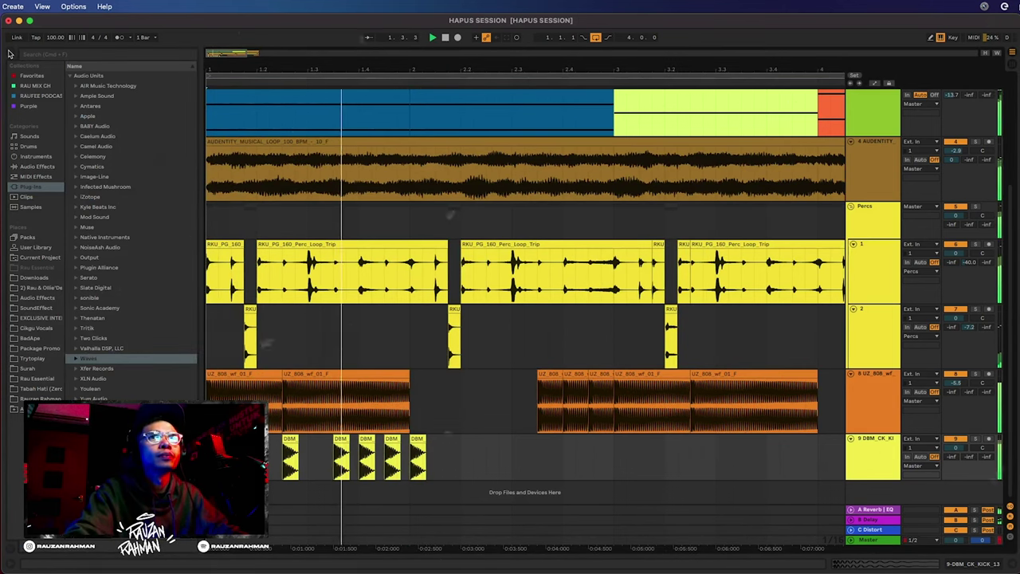
pyautogui.click(10, 54)
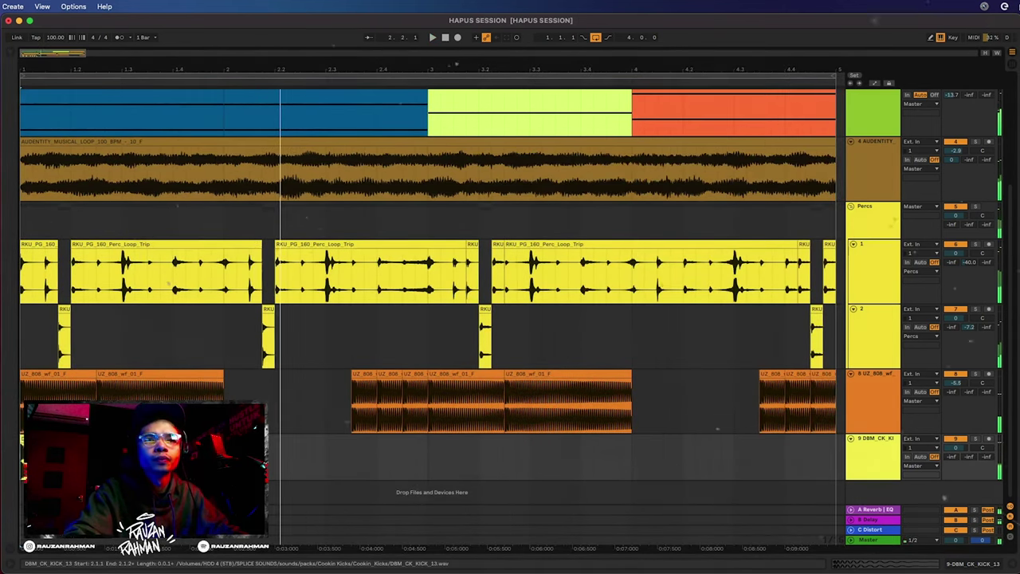
# - Copy the kick to 2.1.4 and, during playback, lower the kick track's volume to -2.8 dB
pyautogui.click(236, 89)
pyautogui.moveTo(269, 451); pyautogui.dragTo(272, 451)
pyautogui.click(23, 462)
pyautogui.press('space')
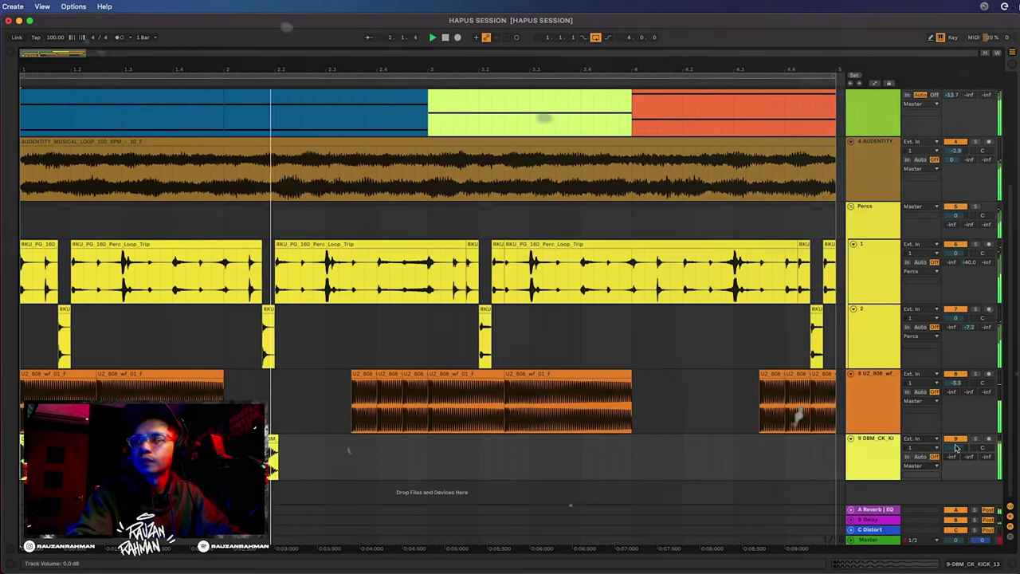
pyautogui.moveTo(956, 448); pyautogui.dragTo(956, 457)
pyautogui.press('space')
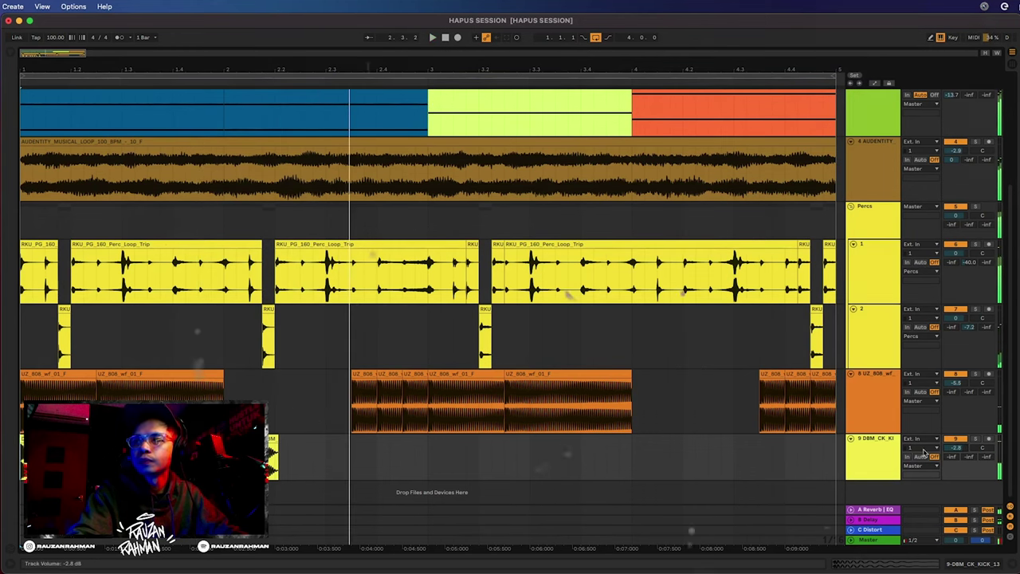
# - Add kick copies at 2.2.3, 2.3.3 and 2.4.1, and play the pattern from the start
pyautogui.moveTo(272, 450); pyautogui.dragTo(311, 451)
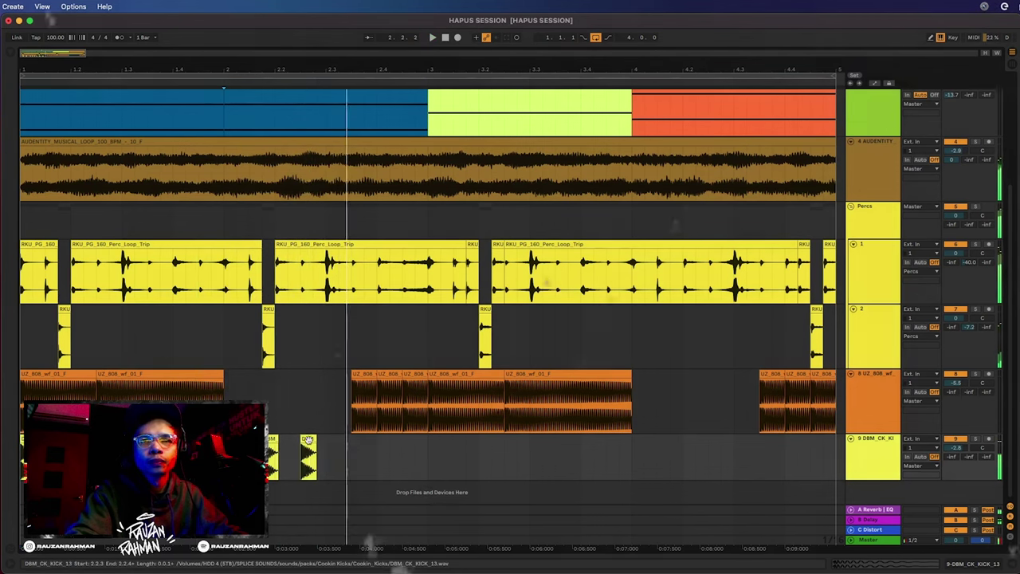
pyautogui.press('space')
pyautogui.click(307, 438)
pyautogui.moveTo(306, 439); pyautogui.dragTo(383, 440)
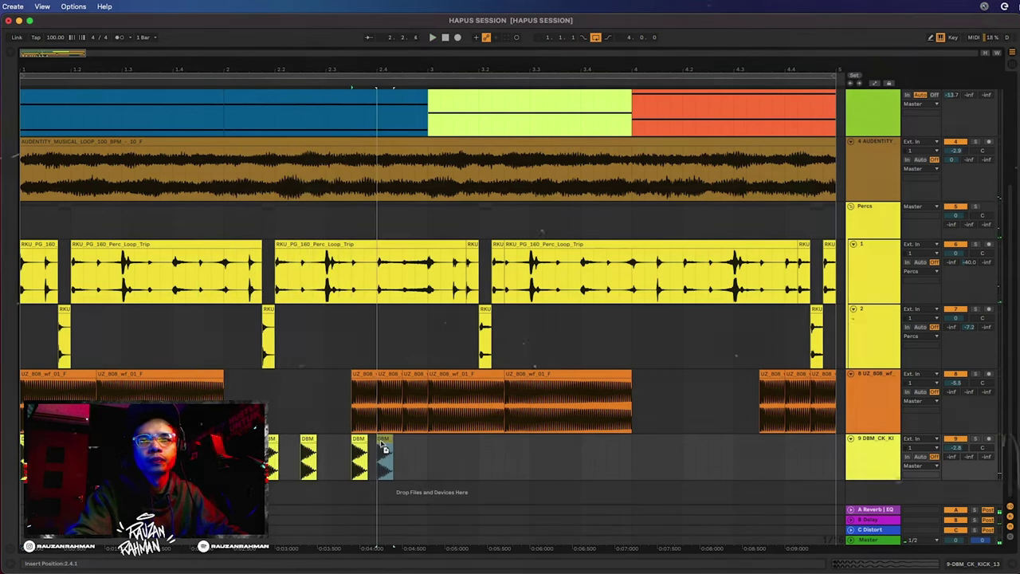
pyautogui.click(325, 456)
pyautogui.click(445, 38)
pyautogui.press('space')
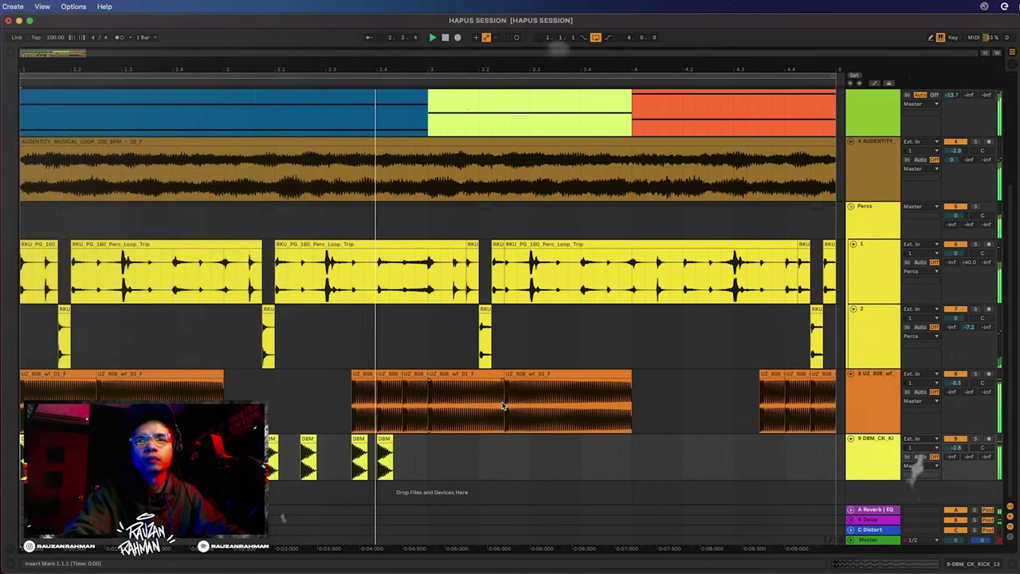
# - Shift the 2.4.1 kick to 2.4.2 and place a copy at 3.1.1, checking the timing with playback
pyautogui.click(381, 440)
pyautogui.press('space')
pyautogui.moveTo(381, 439); pyautogui.dragTo(434, 449)
pyautogui.click(338, 452)
pyautogui.press('space')
pyautogui.click(399, 450)
pyautogui.press('space')
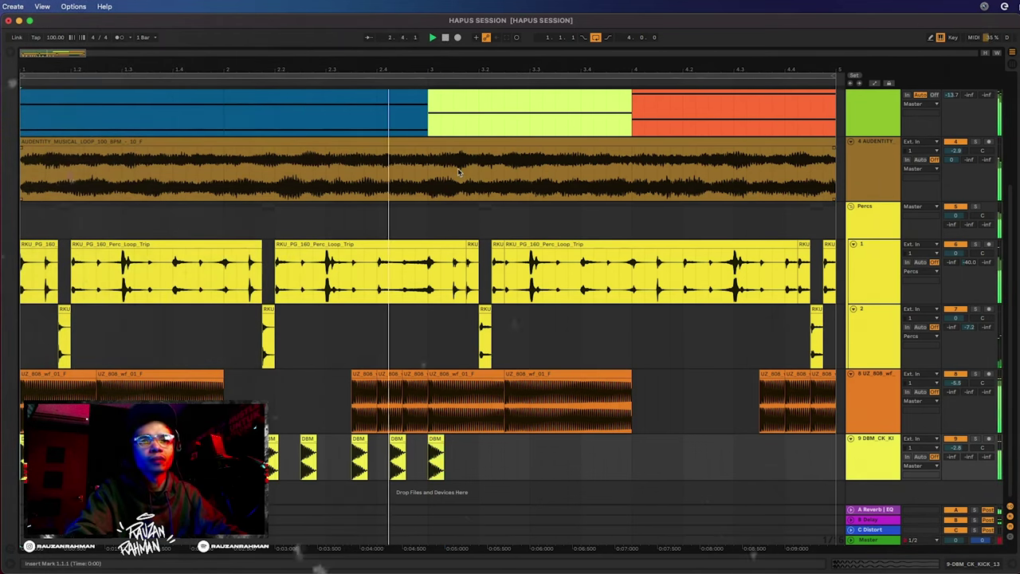
# - Add kick copies at 3.1.4 and 3.2.3, checking with playback from bar 2 and returning to the start
pyautogui.click(431, 461)
pyautogui.press('space')
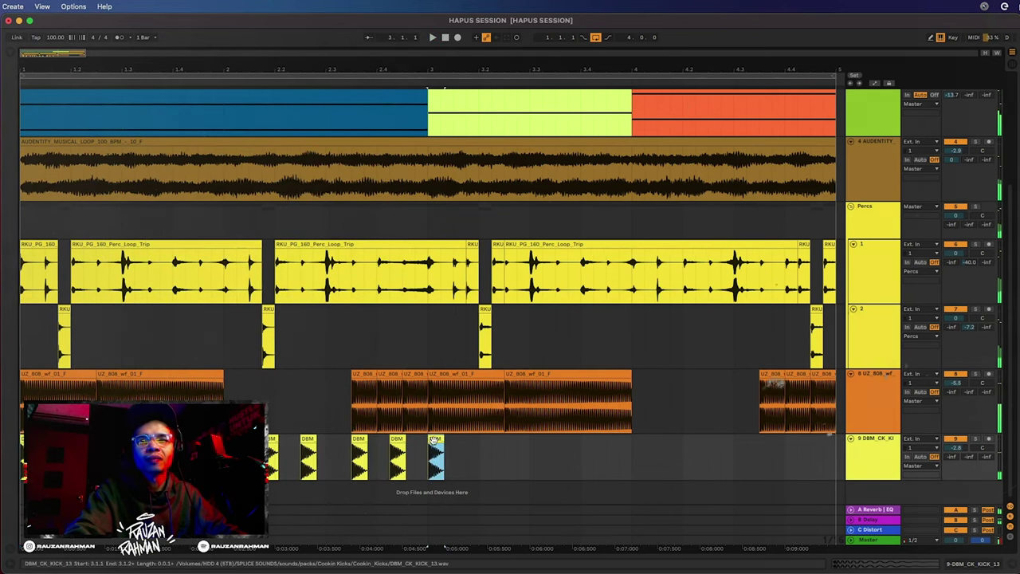
pyautogui.hotkey('ctrl', 'd')
pyautogui.click(390, 460)
pyautogui.press('space')
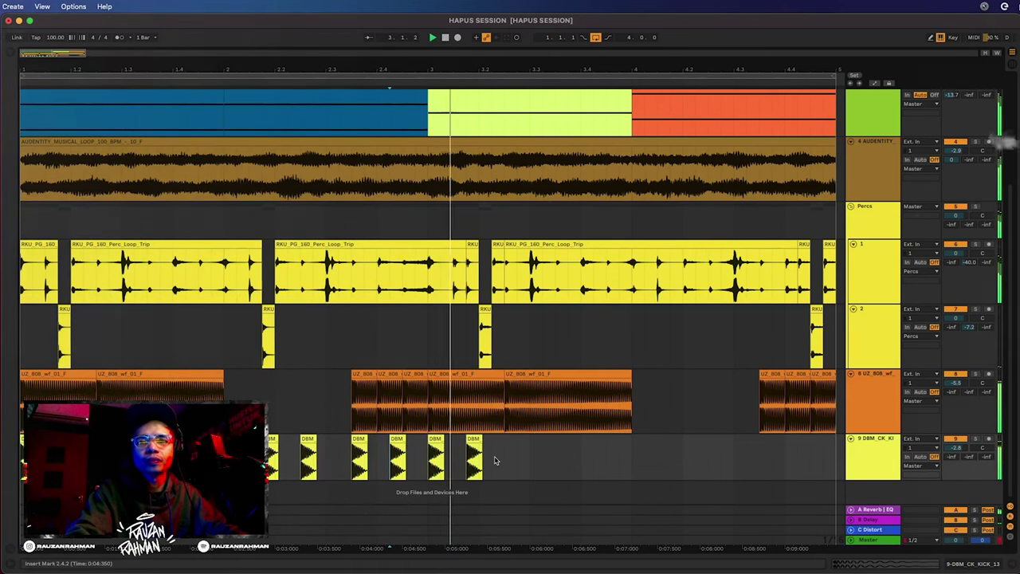
pyautogui.click(474, 441)
pyautogui.hotkey('ctrl', 'd')
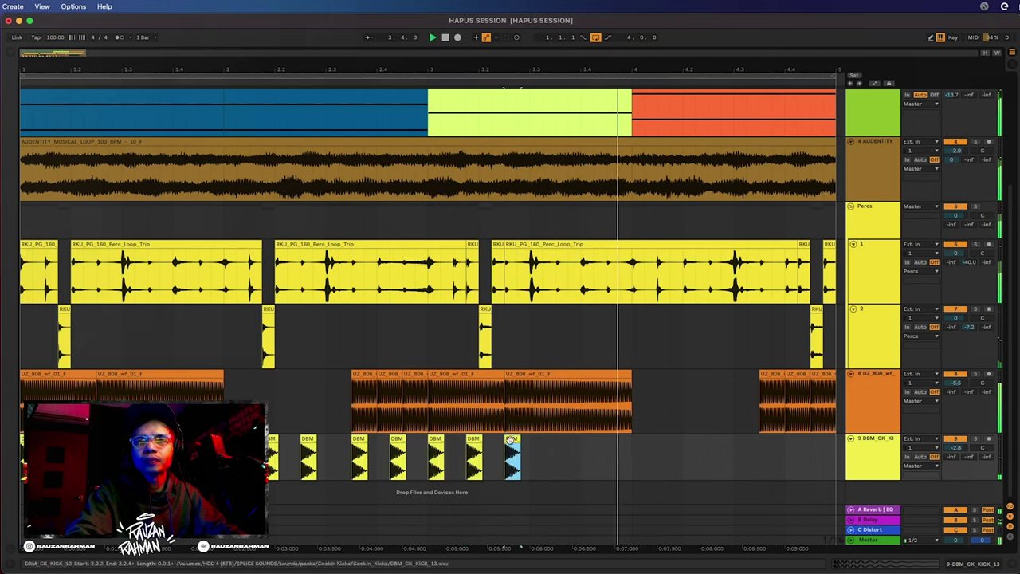
pyautogui.doubleClick(444, 38)
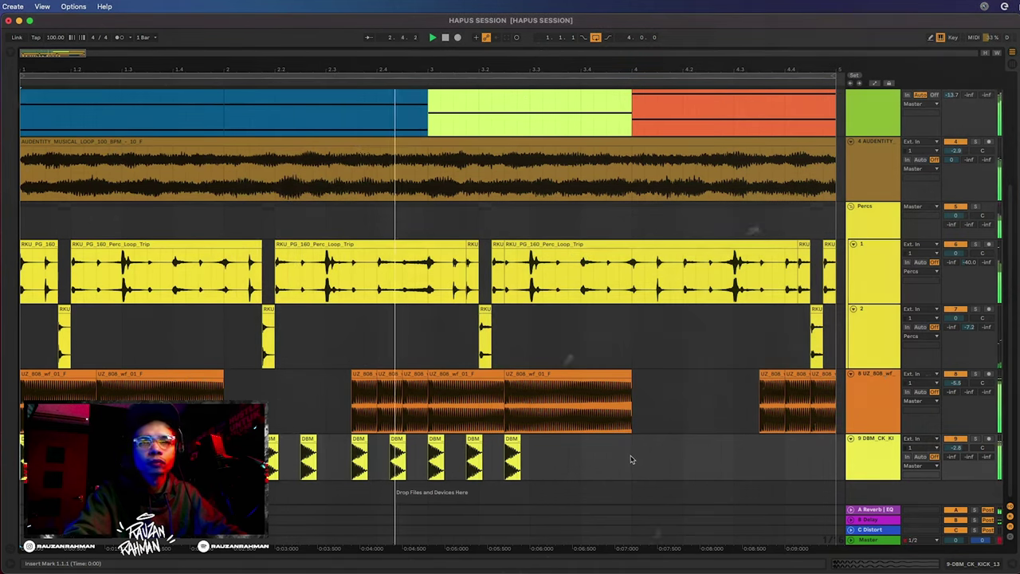
# - Insert an extra kick copy at 2.3.4 and replay the second half of bar 2 to check it
pyautogui.press('space')
pyautogui.moveTo(394, 439); pyautogui.dragTo(377, 445)
pyautogui.click(344, 452)
pyautogui.press('space')
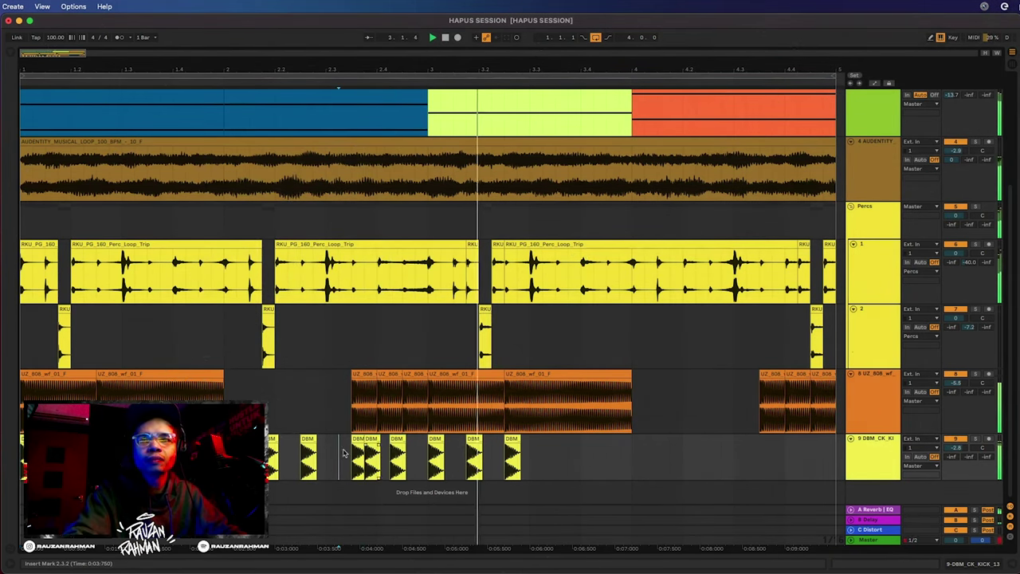
pyautogui.click(317, 456)
pyautogui.press('space')
pyautogui.press('space')
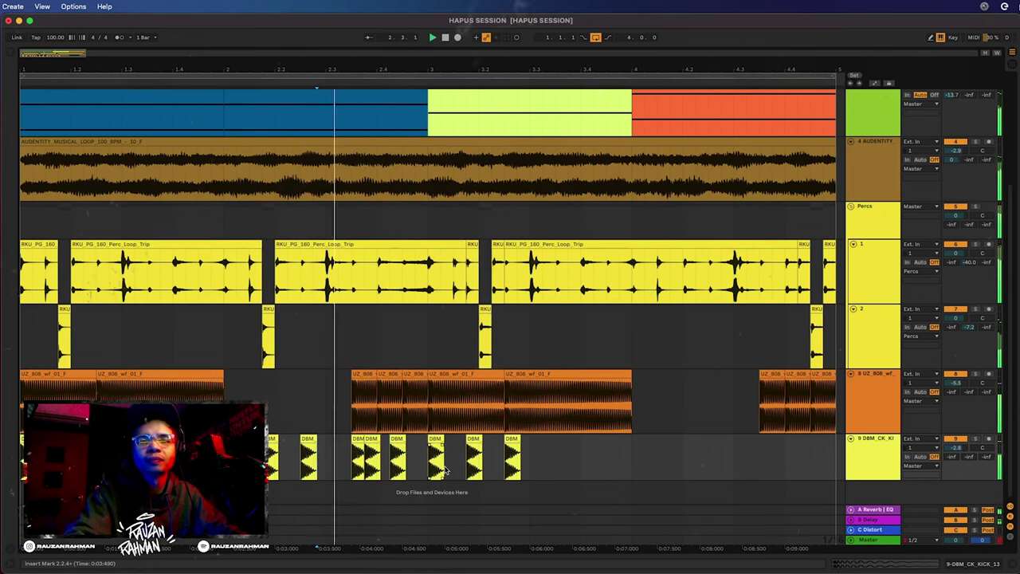
# - Add kick copies at 3.3.3 and 3.4.1 and play bar 3 to check their timing
pyautogui.press('space')
pyautogui.moveTo(514, 461); pyautogui.dragTo(586, 450)
pyautogui.click(528, 459)
pyautogui.press('space')
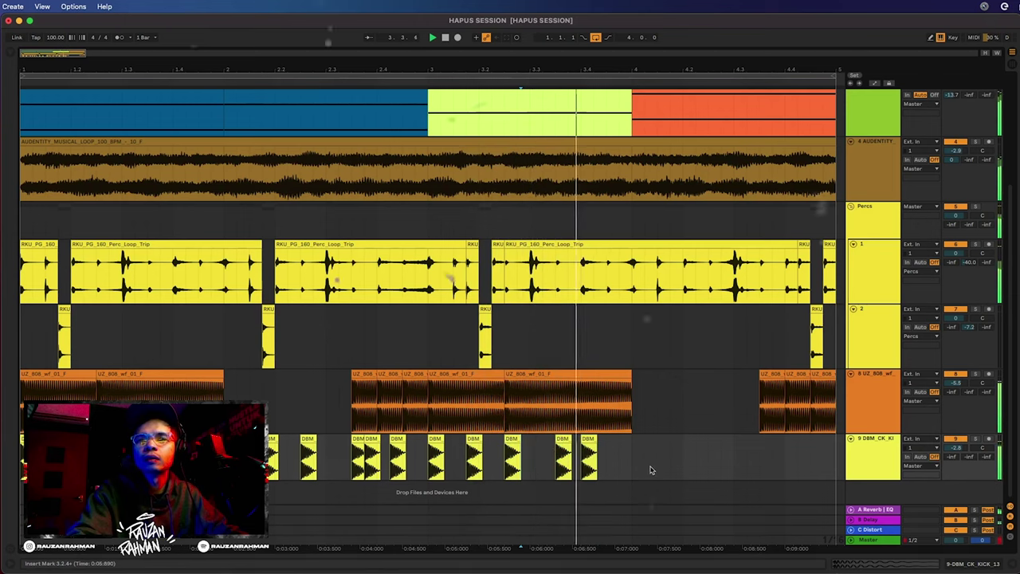
pyautogui.press('space')
pyautogui.press('space')
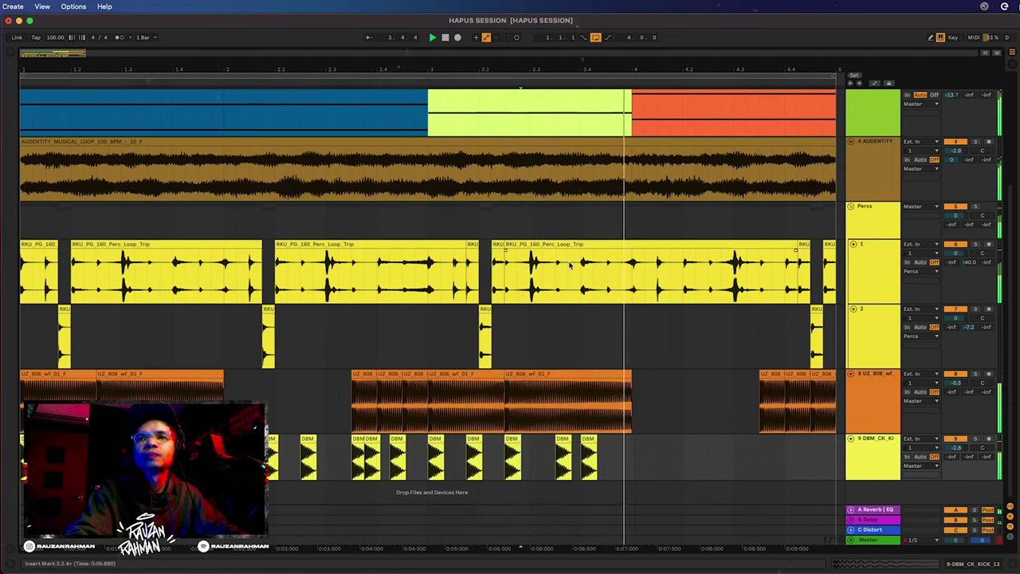
pyautogui.press('space')
# - Play the beat from the start, then copy the last kick to 3.4.3 and replay from 3.2.4
pyautogui.click(446, 37)
pyautogui.press('space')
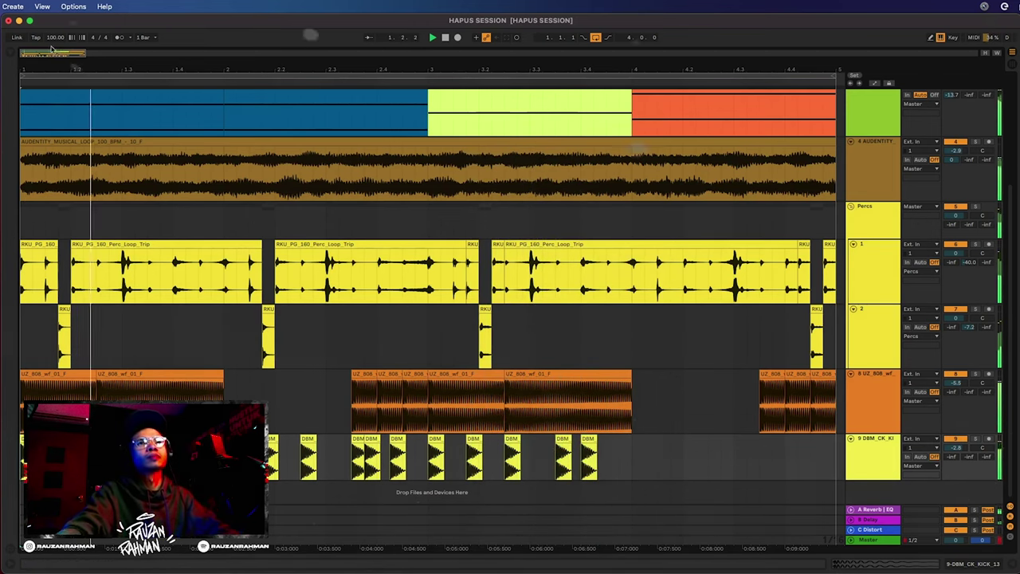
pyautogui.moveTo(85, 52); pyautogui.dragTo(128, 52)
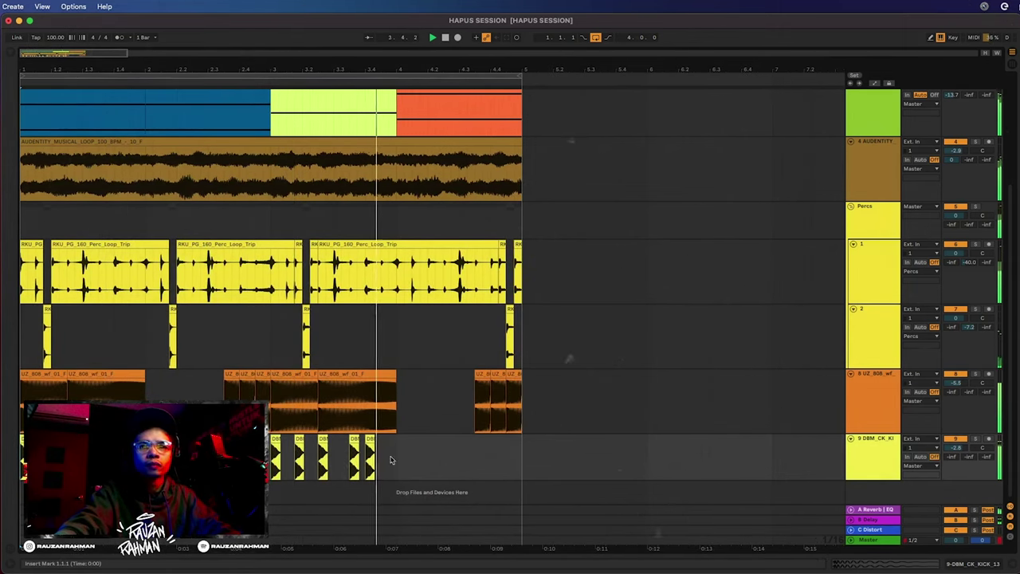
pyautogui.click(370, 436)
pyautogui.moveTo(370, 436); pyautogui.dragTo(386, 436)
pyautogui.click(329, 456)
pyautogui.press('space')
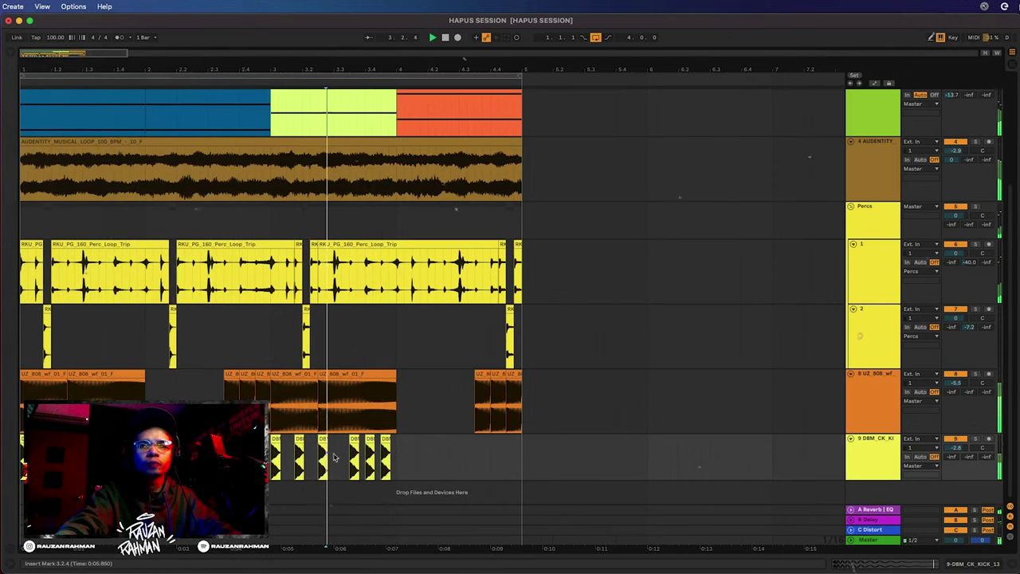
# - Copy the last kick to 4.1.1 and play from 3.3.1 to check its timing
pyautogui.press('space')
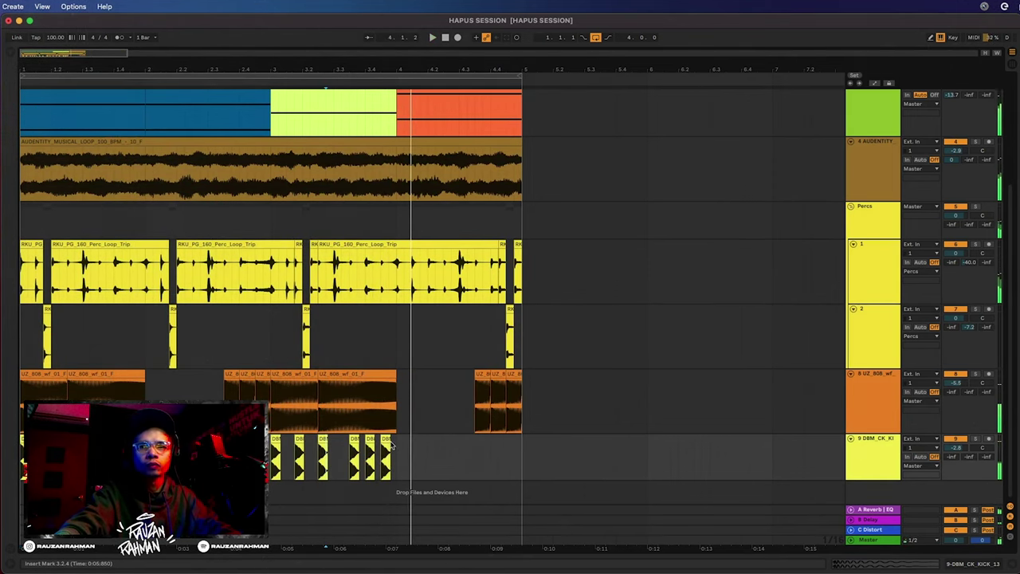
pyautogui.moveTo(384, 438); pyautogui.dragTo(401, 437)
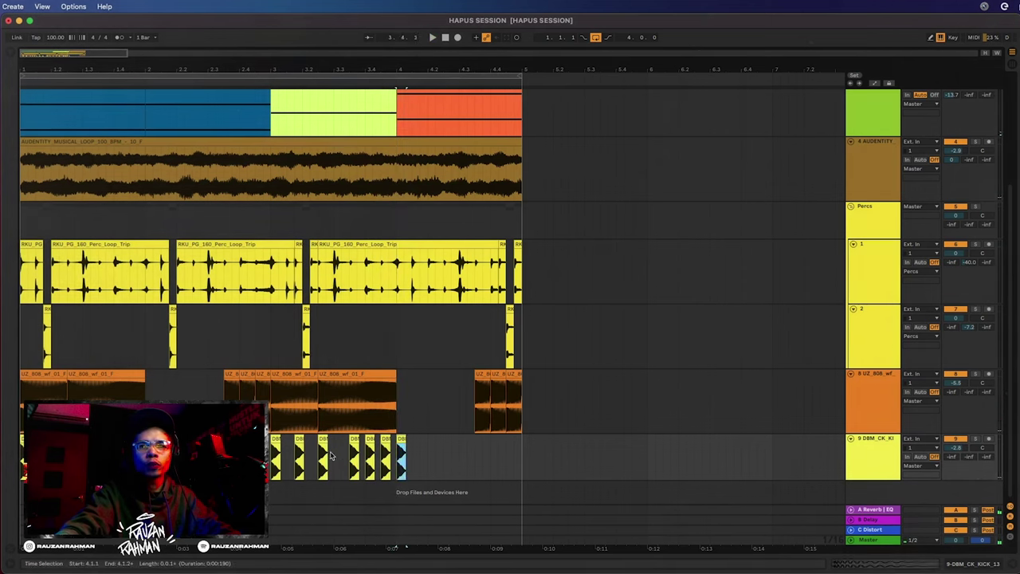
pyautogui.press('space')
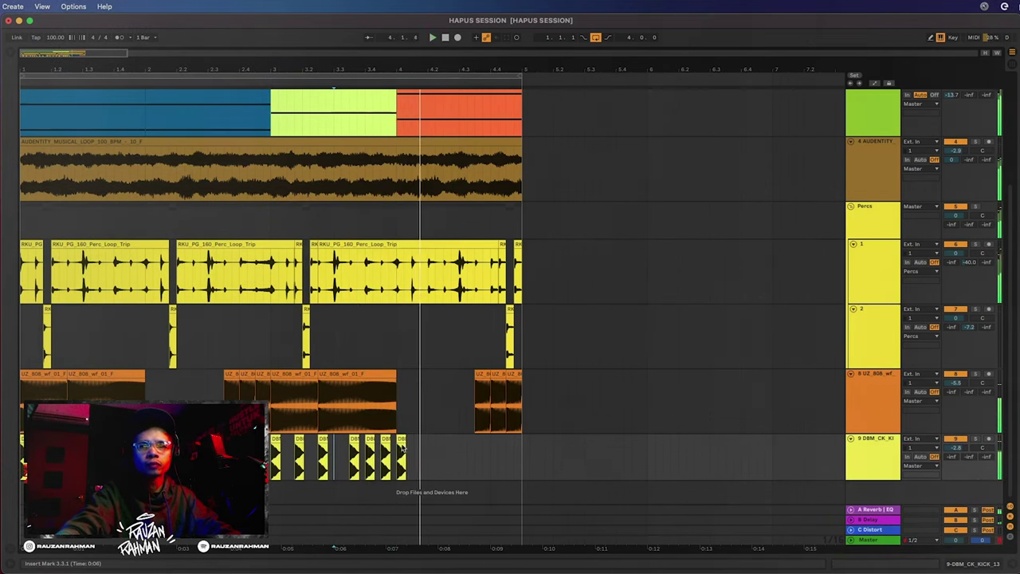
# - Add kick copies at 4.1.4 and 4.2.2 and replay from 3.3.3 to check them
pyautogui.click(400, 441)
pyautogui.press('space')
pyautogui.moveTo(400, 437); pyautogui.dragTo(445, 451)
pyautogui.click(327, 467)
pyautogui.press('space')
pyautogui.press('space')
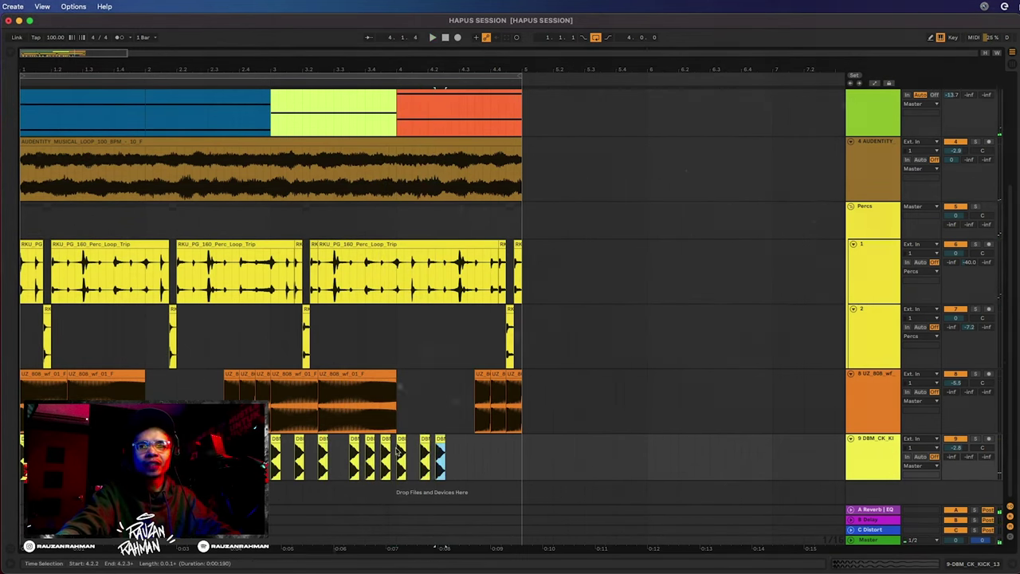
pyautogui.press('space')
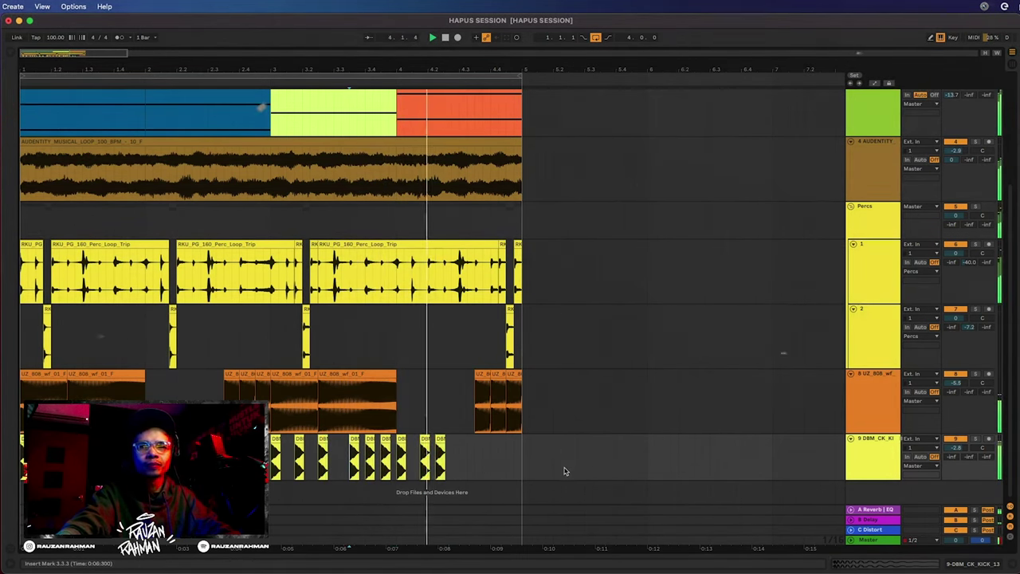
pyautogui.press('space')
# - Shift the last kick to 4.2.3, check it from 3.4.2, and add kick copies at 4.3.3, 4.4.1 and 4.4.3
pyautogui.moveTo(440, 440); pyautogui.dragTo(448, 440)
pyautogui.click(373, 469)
pyautogui.press('space')
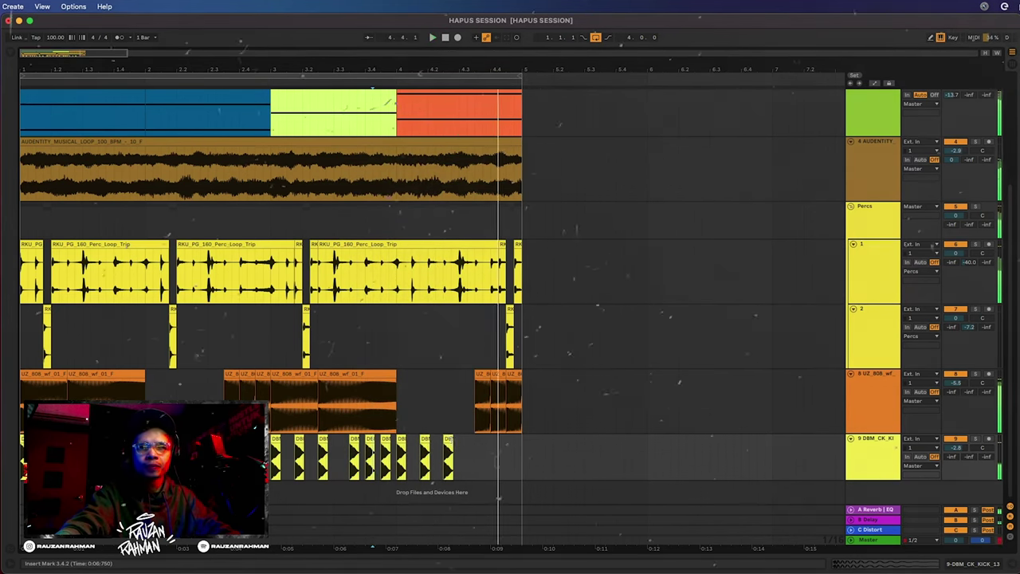
pyautogui.press('space')
pyautogui.moveTo(449, 440); pyautogui.dragTo(514, 447)
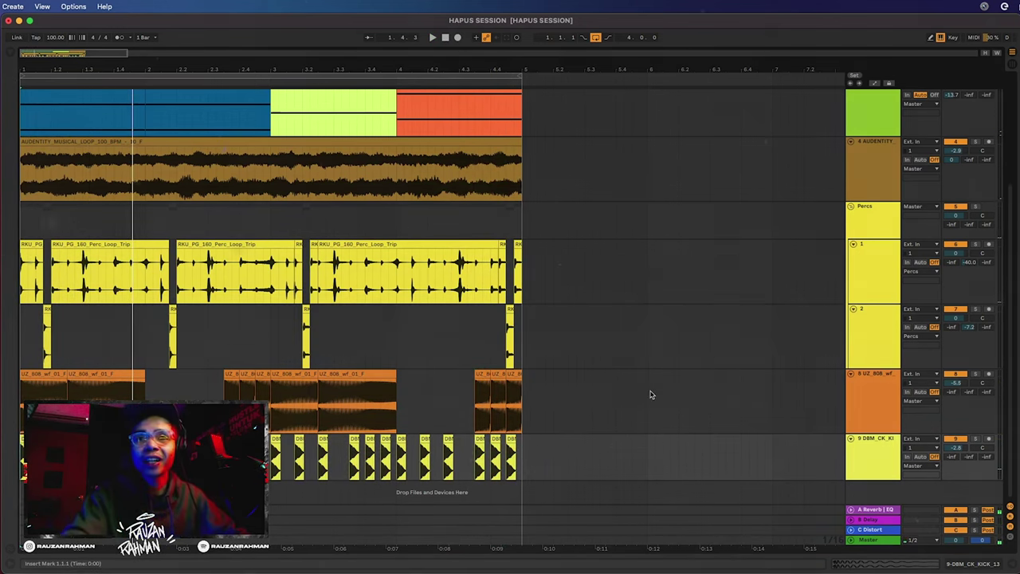
# - Solo the 808 track, then return to the start and play the full beat without the solo
pyautogui.click(975, 374)
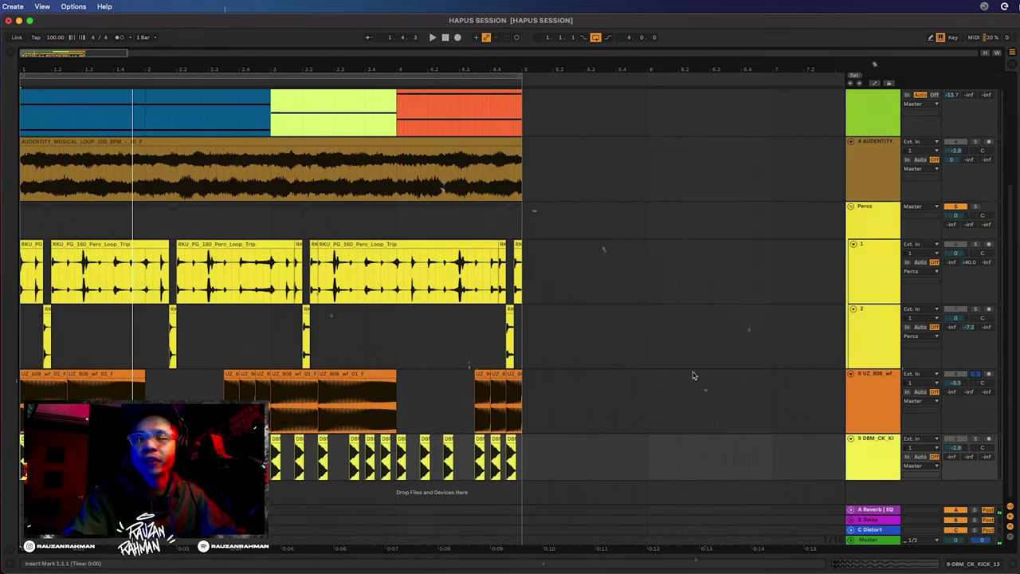
pyautogui.click(445, 38)
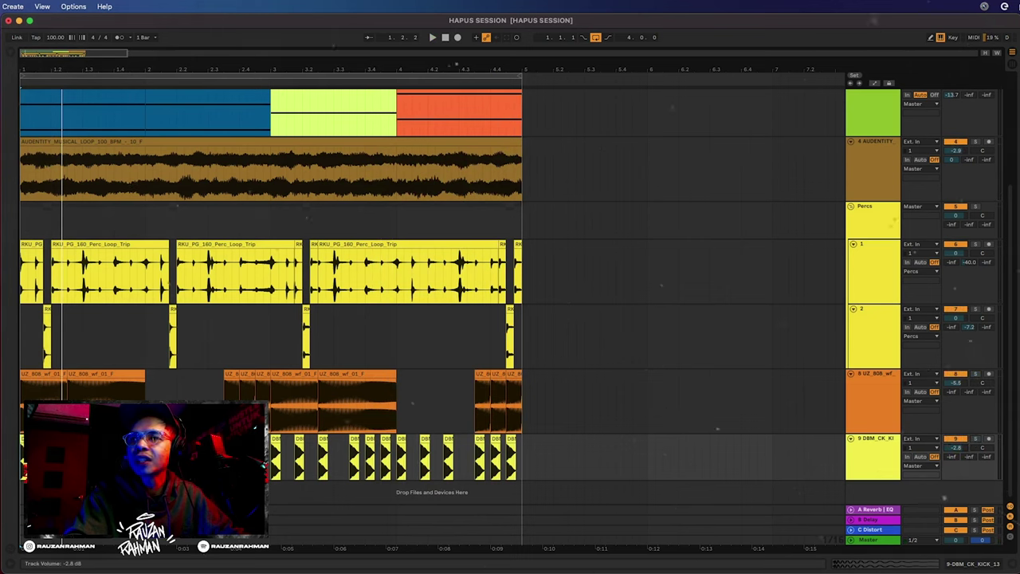
pyautogui.press('space')
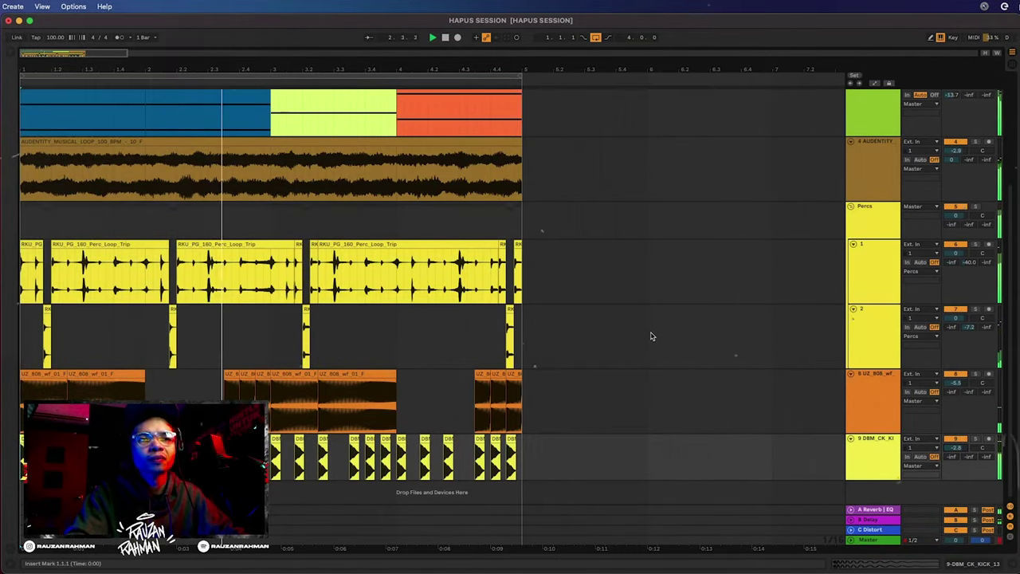
pyautogui.press('space')
# - Insert a new audio track below the DBM_CK_KICK_13 track
pyautogui.click(880, 415)
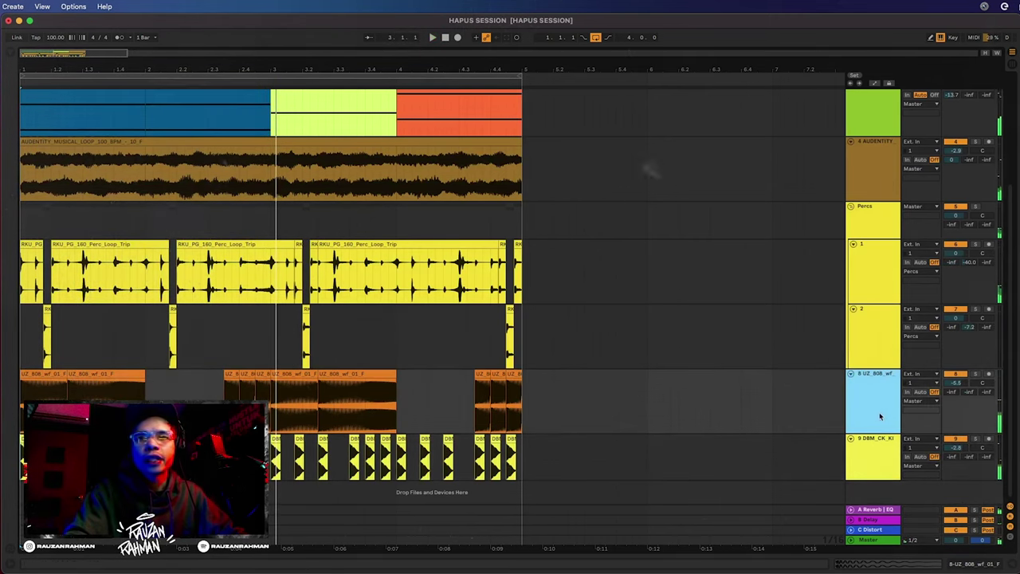
pyautogui.click(867, 466)
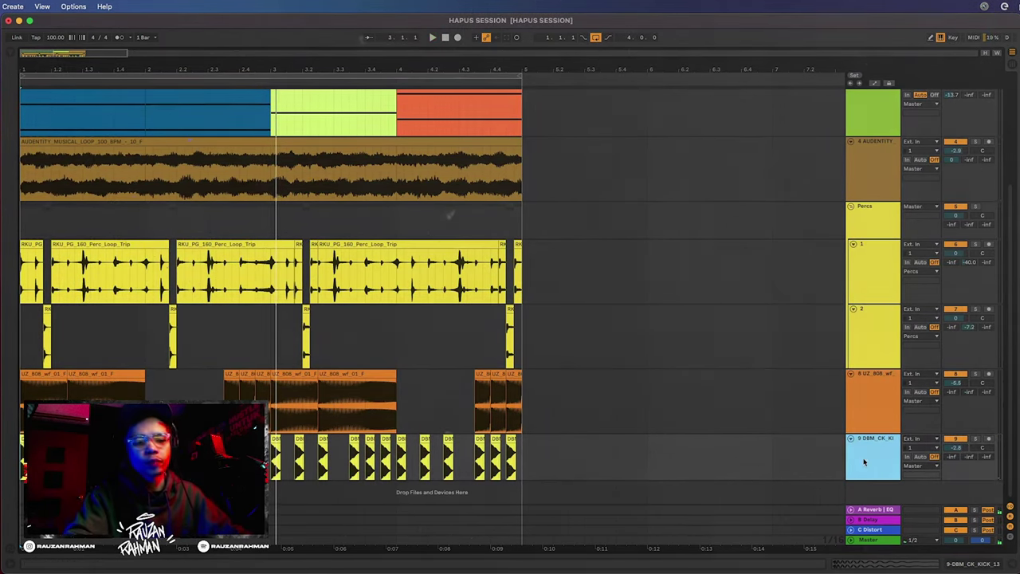
pyautogui.press('super+t')
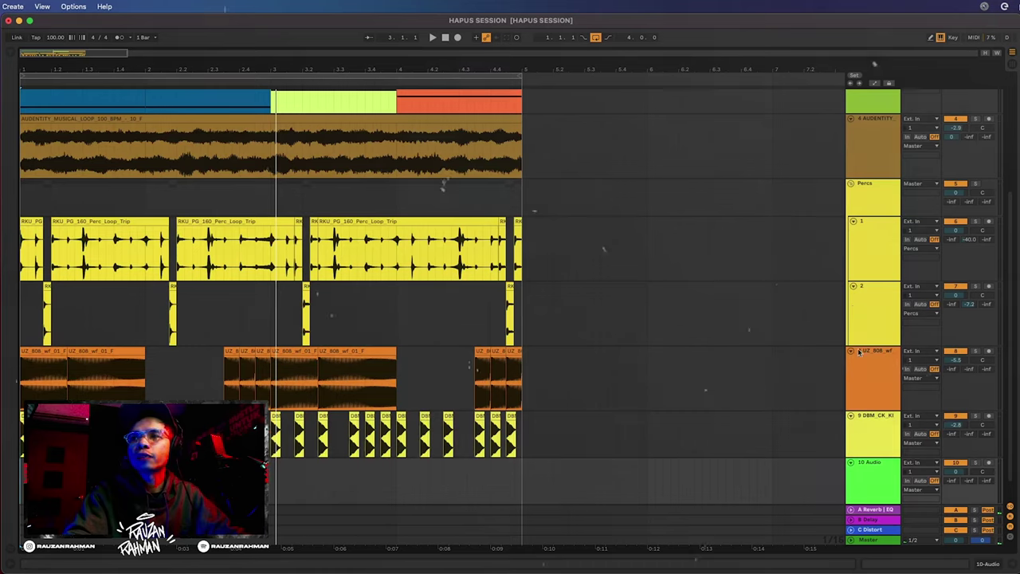
# - Fold the Percs group, the AUDENTITY loop, both ANA 2 tracks and the empty first audio track
pyautogui.scroll(3, 862, 285)
pyautogui.click(849, 285)
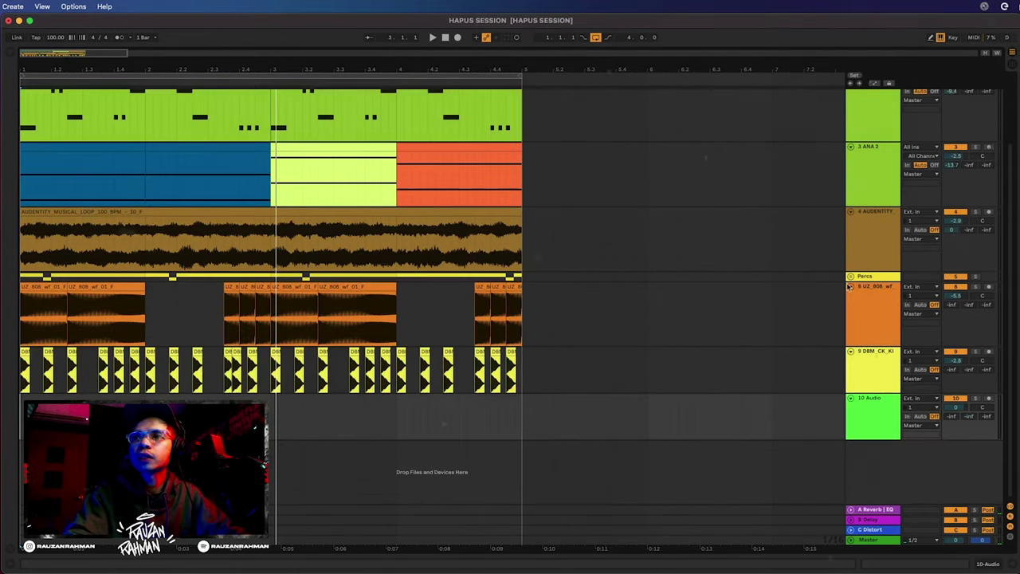
pyautogui.click(850, 214)
pyautogui.click(849, 160)
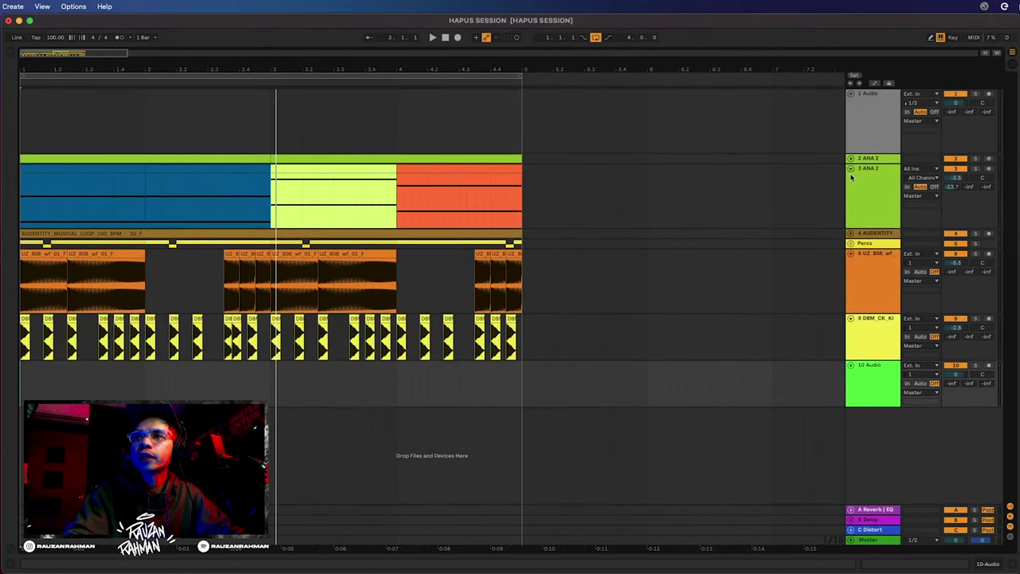
pyautogui.click(849, 169)
pyautogui.click(850, 94)
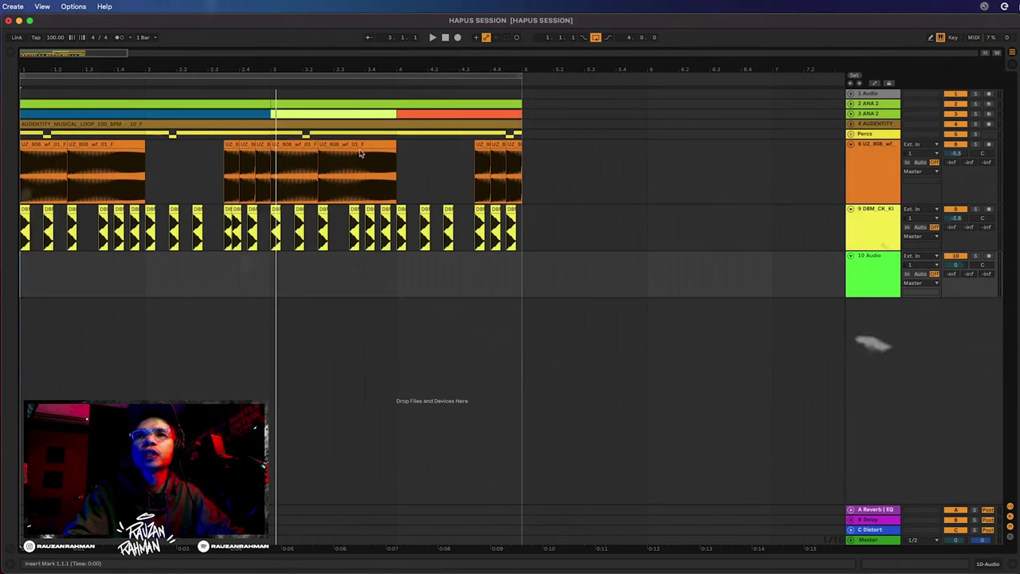
pyautogui.moveTo(66, 58); pyautogui.dragTo(54, 51)
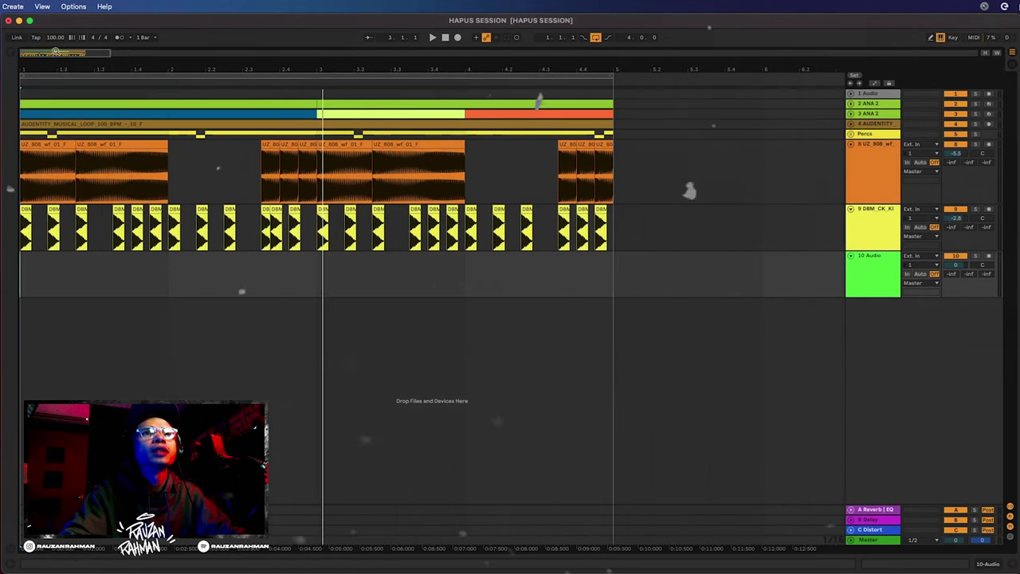
# - Unfold the Percs group and play from 2.2.4, soloing percussion track 1 to hear its hits and then unsoloing it
pyautogui.click(851, 134)
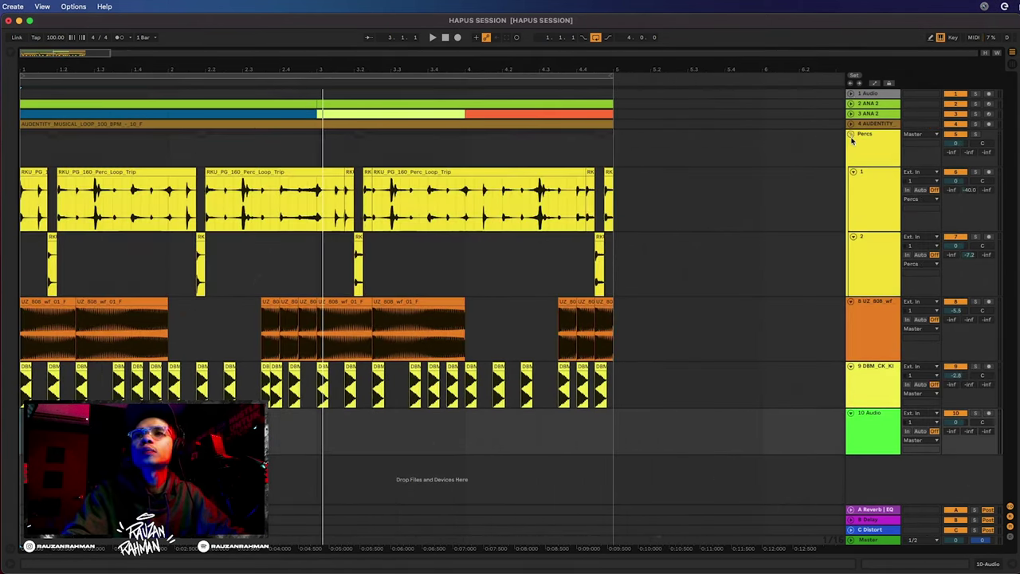
pyautogui.click(232, 201)
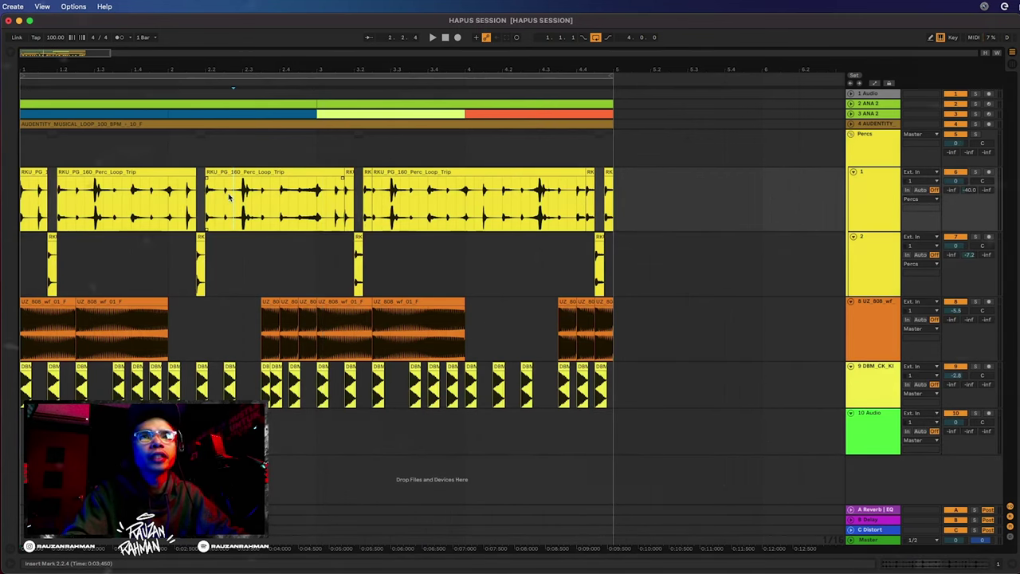
pyautogui.press('space')
pyautogui.click(977, 175)
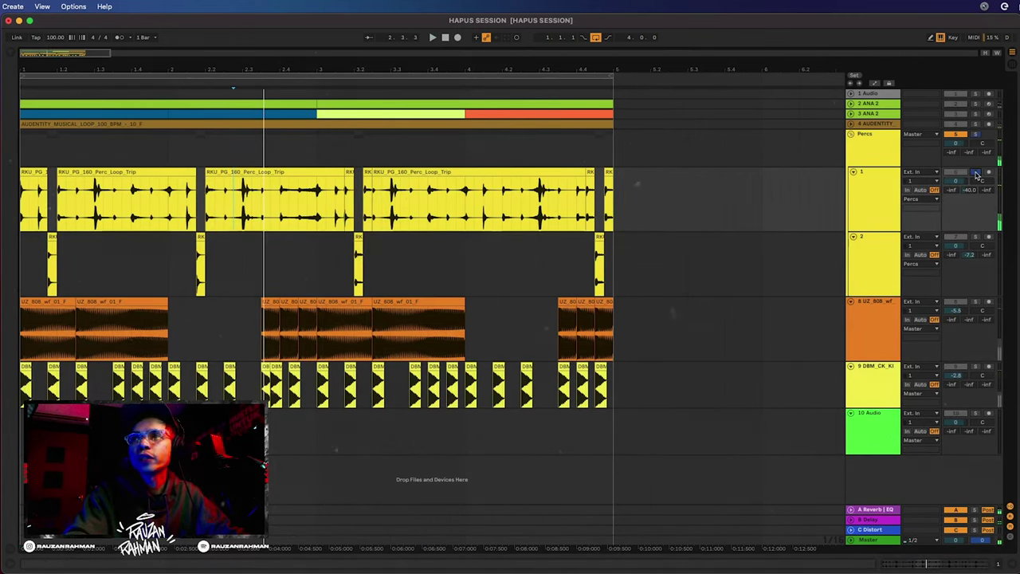
pyautogui.press('space')
pyautogui.press('space')
pyautogui.press('space')
pyautogui.press('space')
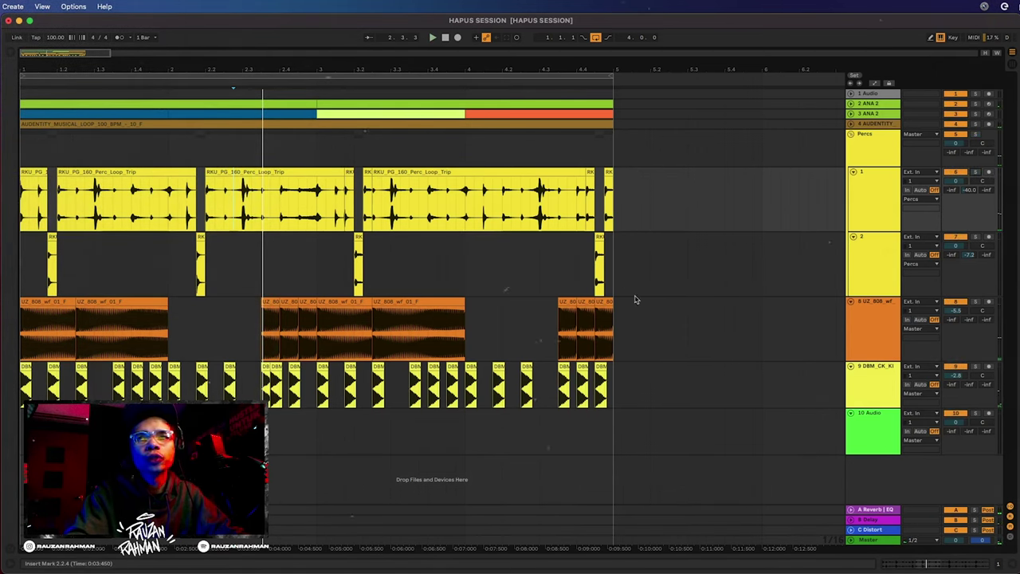
# - Fold the Percs group, the 808 track, the kick track and the new audio track
pyautogui.click(850, 134)
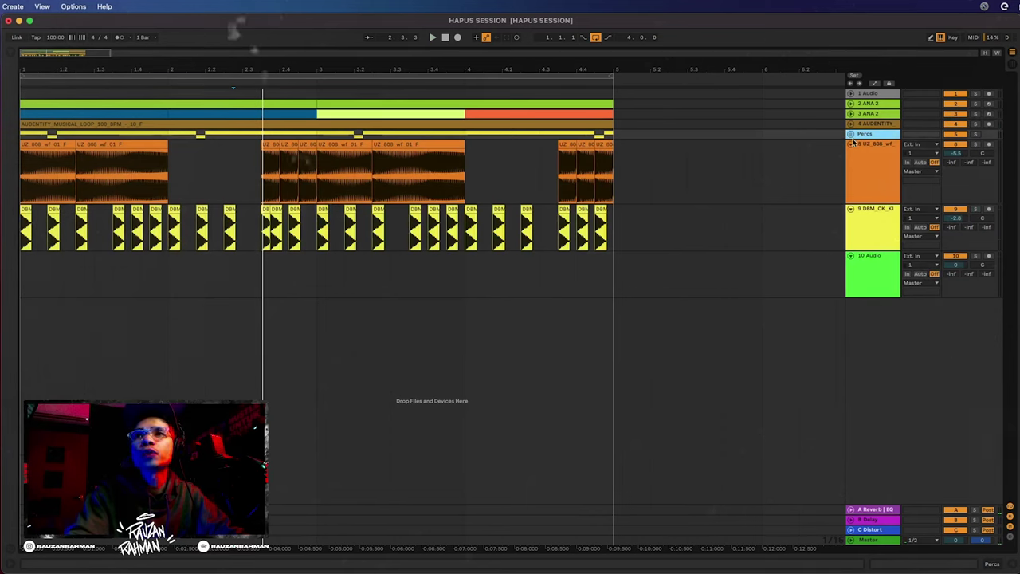
pyautogui.click(849, 145)
pyautogui.click(850, 154)
pyautogui.click(850, 164)
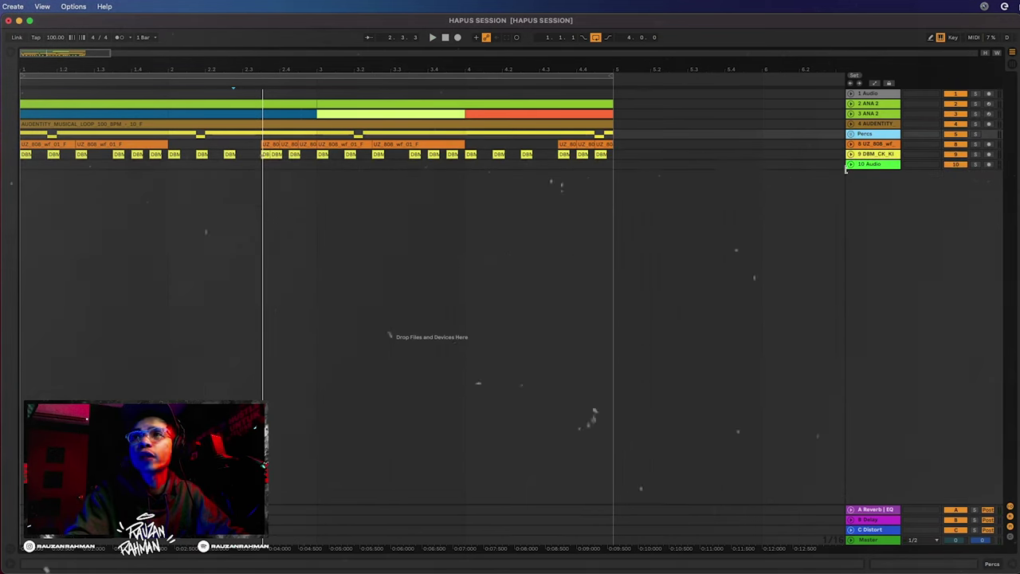
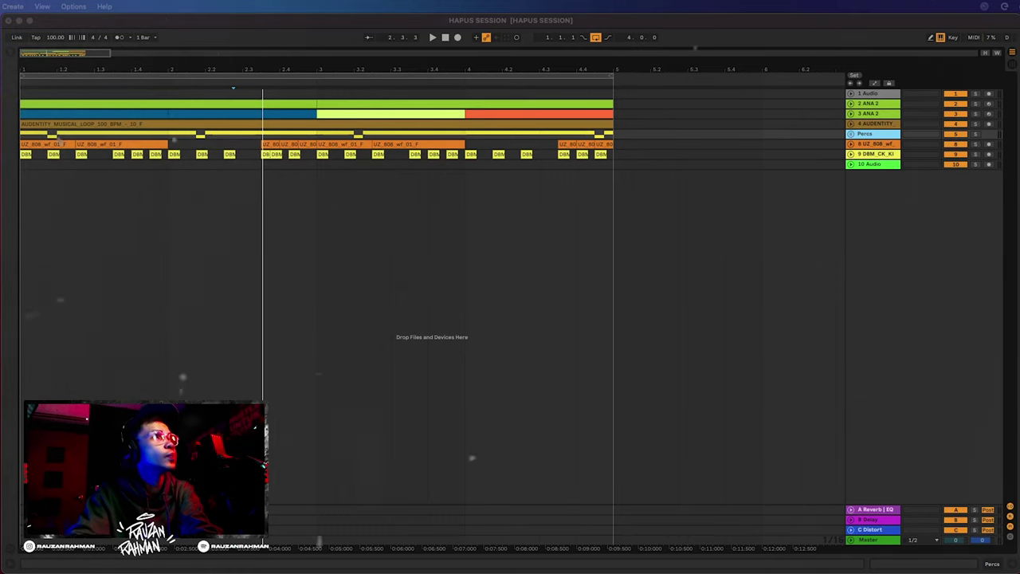
# - Place the OS_LN_Snare_Deeply sample at 1.1.3 on a new track of its own and audition it with the beat
pyautogui.moveTo(2, 72); pyautogui.dragTo(51, 85)
pyautogui.moveTo(114, 246); pyautogui.dragTo(40, 187)
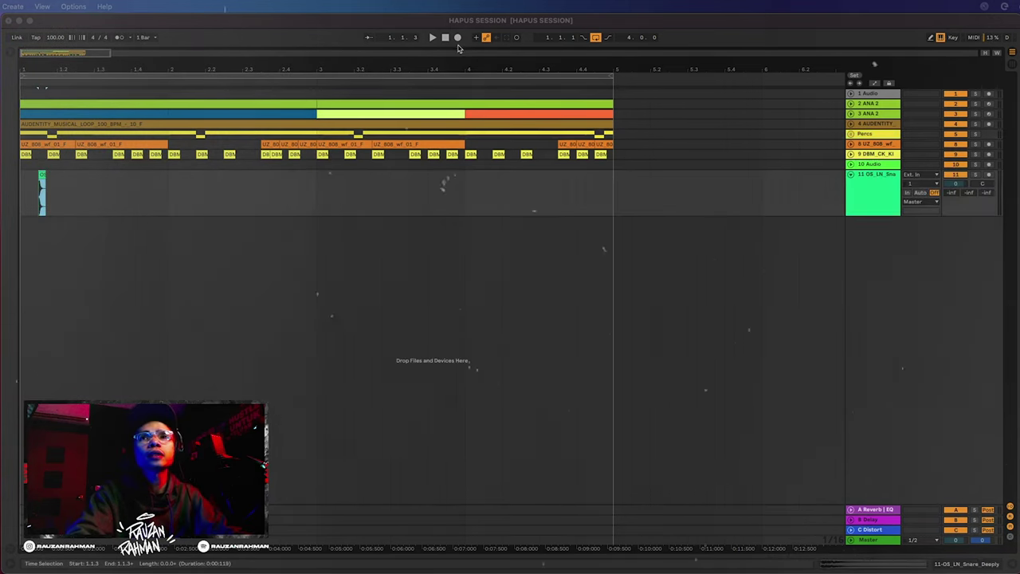
pyautogui.press('space')
pyautogui.press('space')
# - Unfold the Percs group and move the snare to 1.3.1, in line with the loud percussion hit
pyautogui.moveTo(79, 71); pyautogui.dragTo(88, 89)
pyautogui.moveTo(58, 176); pyautogui.dragTo(96, 179)
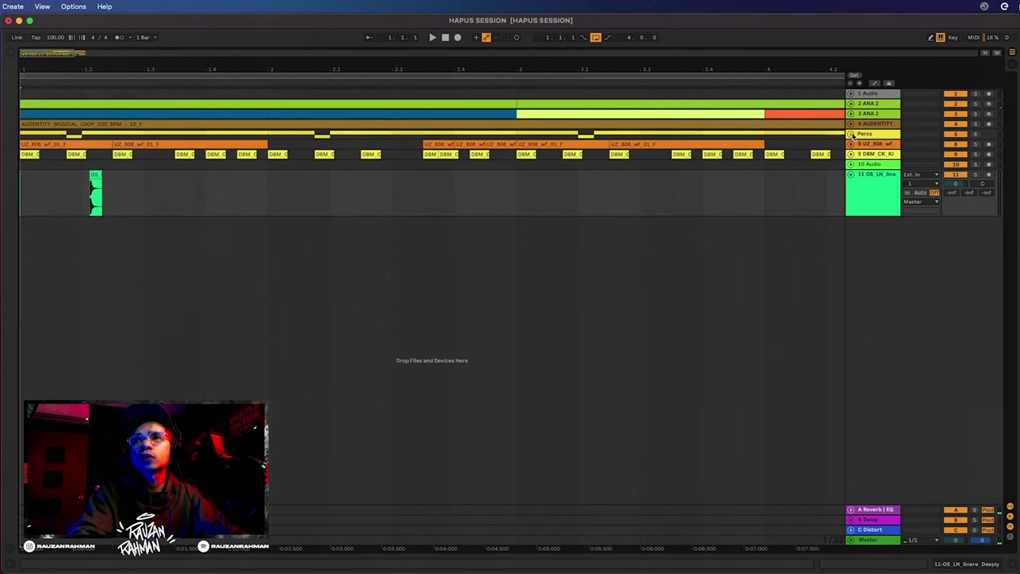
pyautogui.click(851, 134)
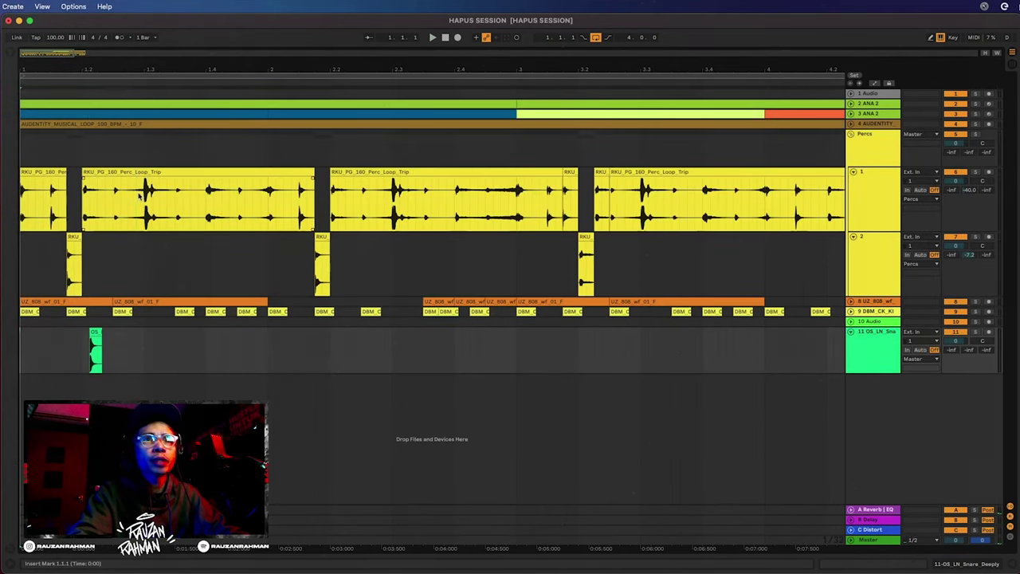
pyautogui.moveTo(137, 200); pyautogui.dragTo(159, 204)
pyautogui.click(96, 331)
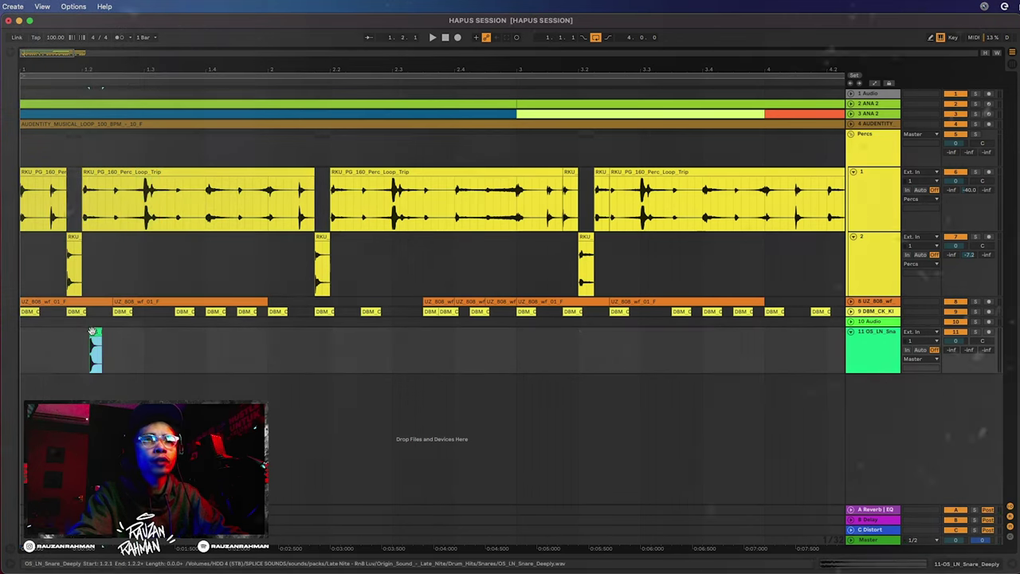
pyautogui.moveTo(95, 331); pyautogui.dragTo(150, 334)
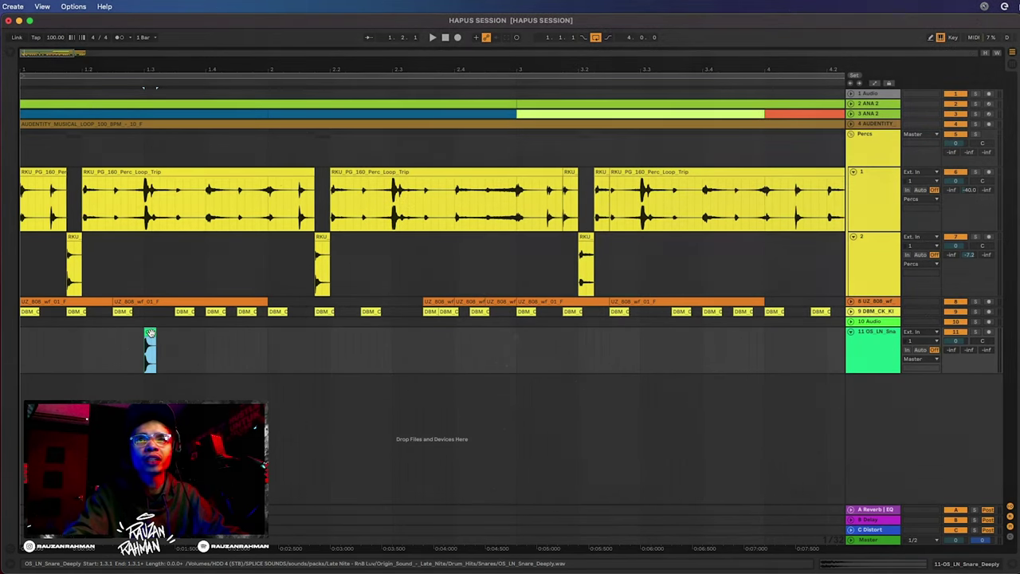
# - Copy the snare from 1.3.1 to 2.3.1
pyautogui.moveTo(150, 333); pyautogui.dragTo(398, 334)
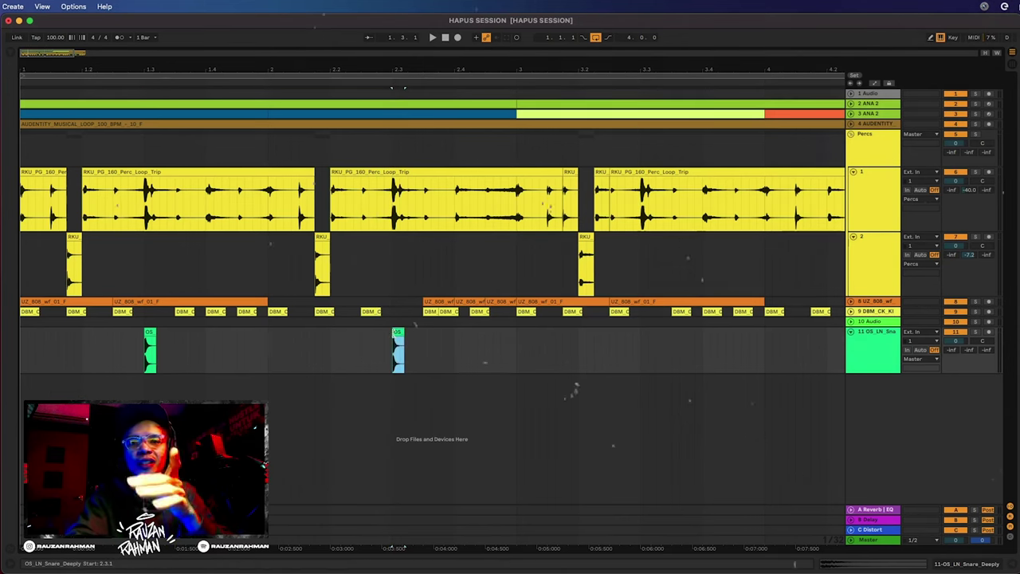
pyautogui.click(391, 339)
pyautogui.click(150, 331)
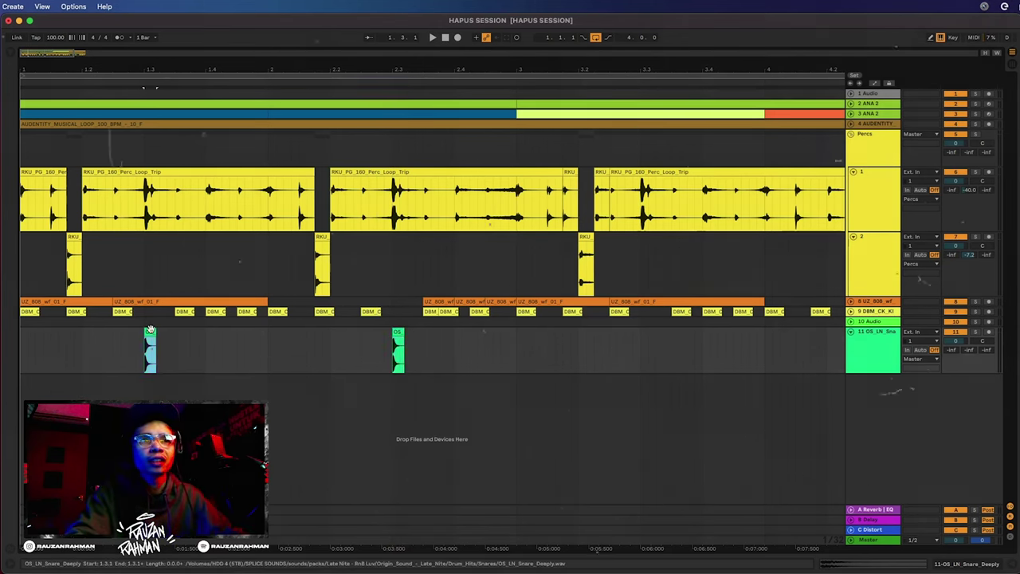
# - Duplicate the snare track's range from 1.1.1 to 3.1.1 into bars 3 and 4, and return to the start
pyautogui.moveTo(190, 74); pyautogui.dragTo(189, 57)
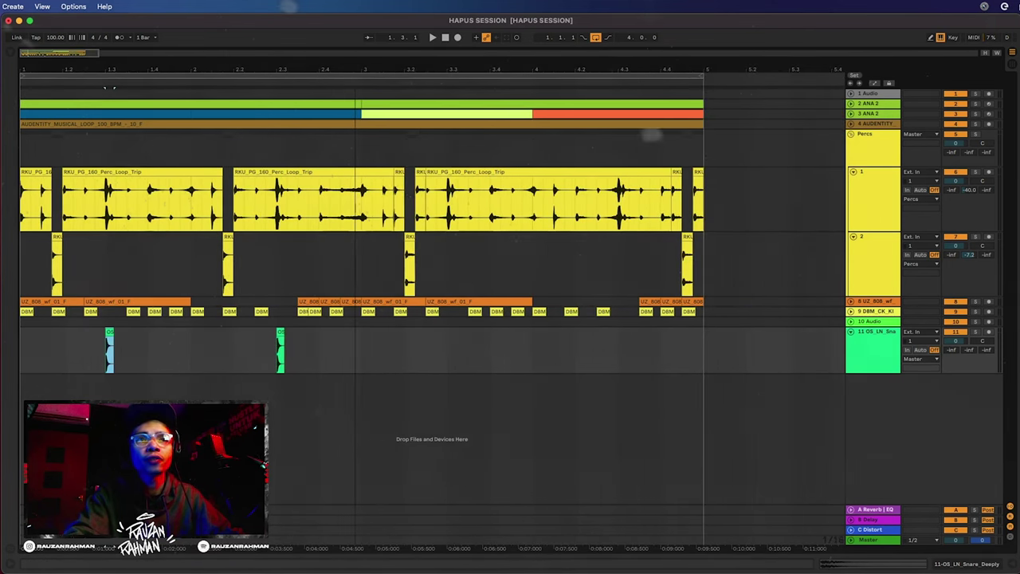
pyautogui.click(363, 347)
pyautogui.moveTo(362, 347); pyautogui.dragTo(22, 347)
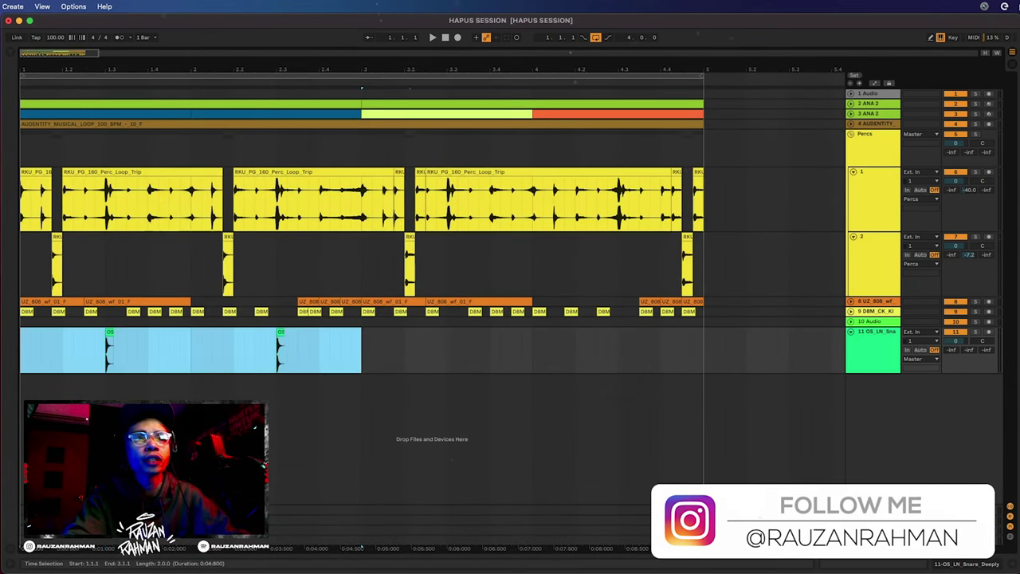
pyautogui.press('super+d')
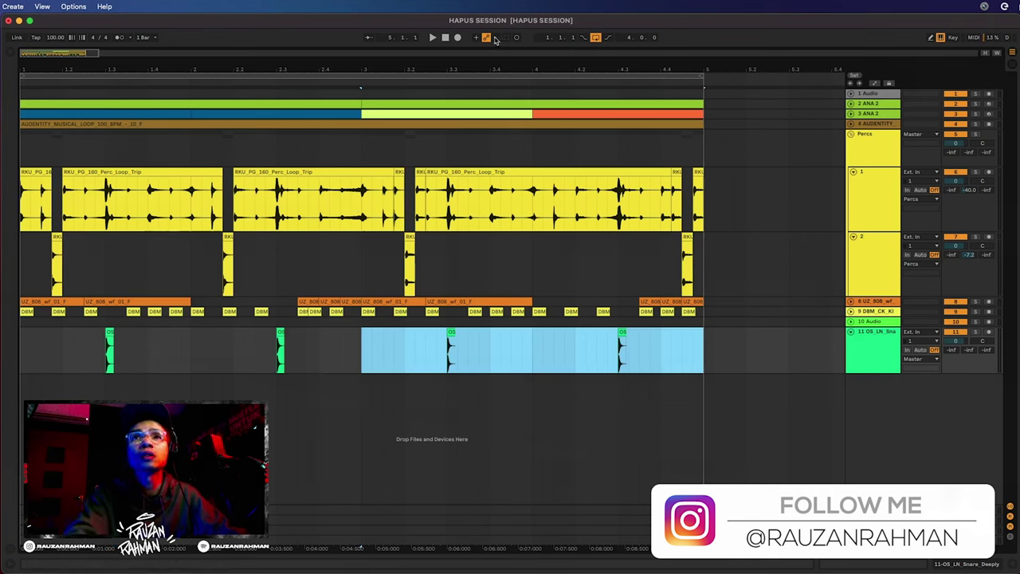
pyautogui.click(446, 38)
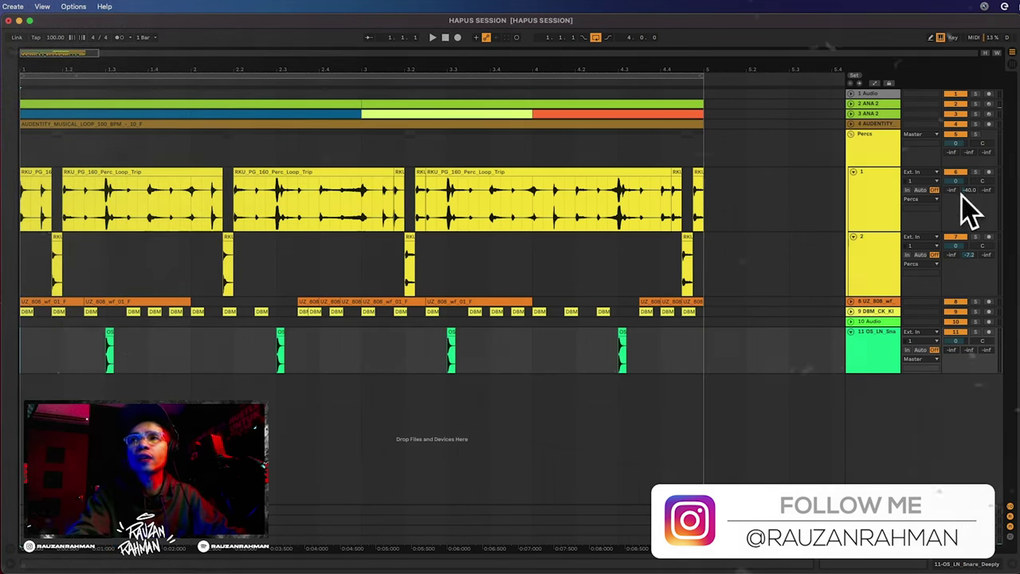
# - Solo the first track of the Percs group together with the snare track and audition the two from the start
pyautogui.click(975, 172)
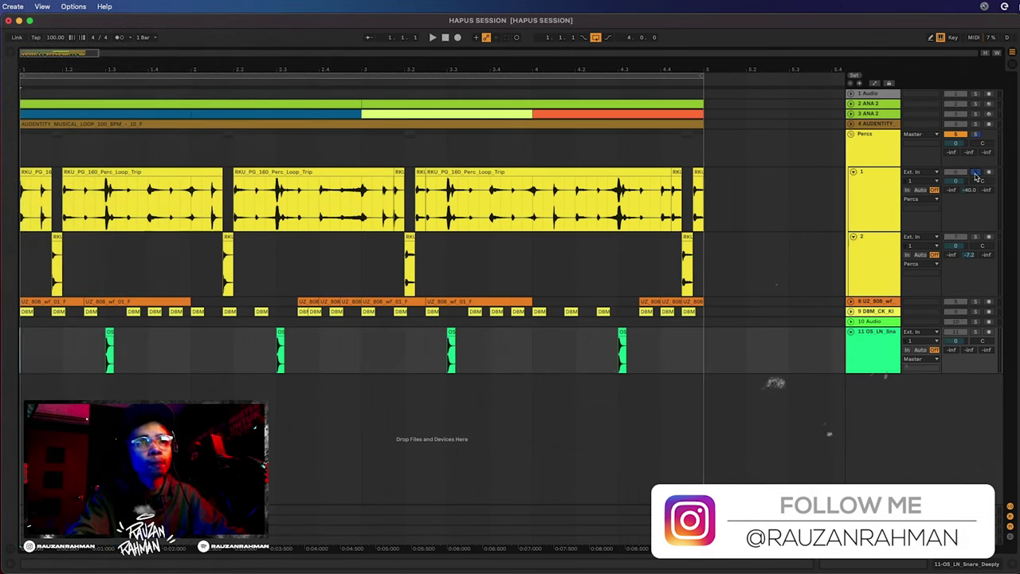
pyautogui.scroll(-2, 159, 125)
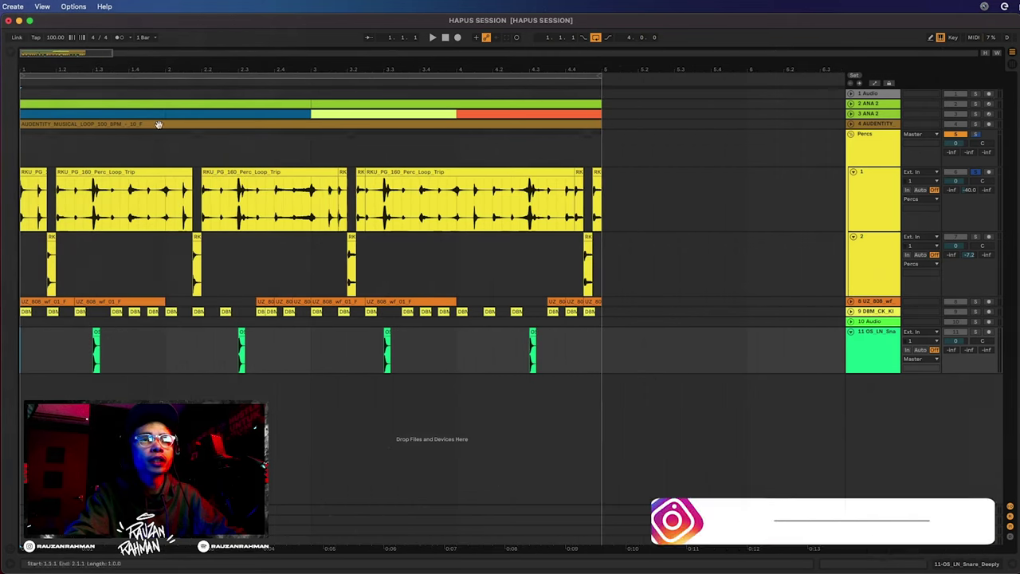
pyautogui.press('space')
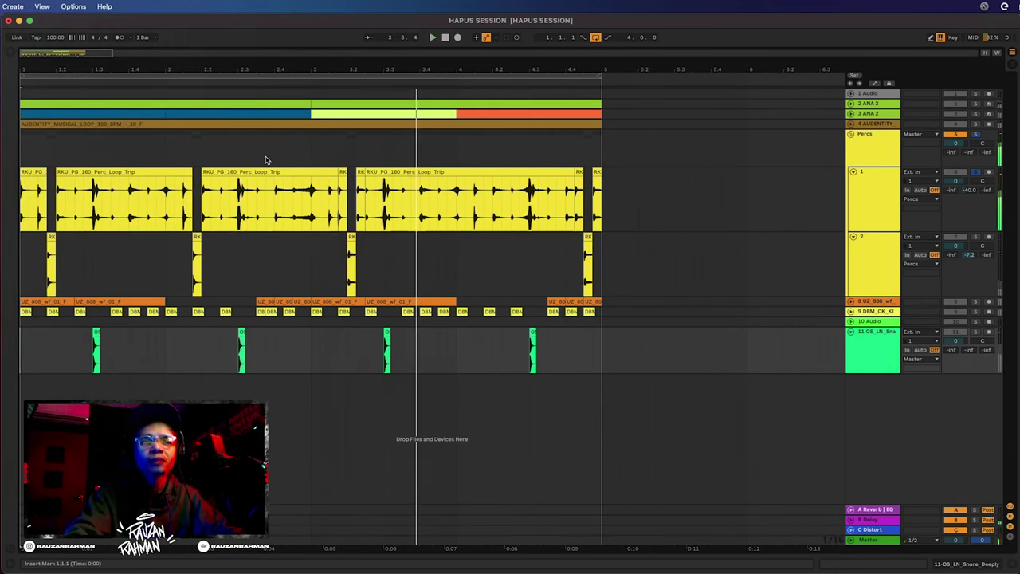
pyautogui.press('space')
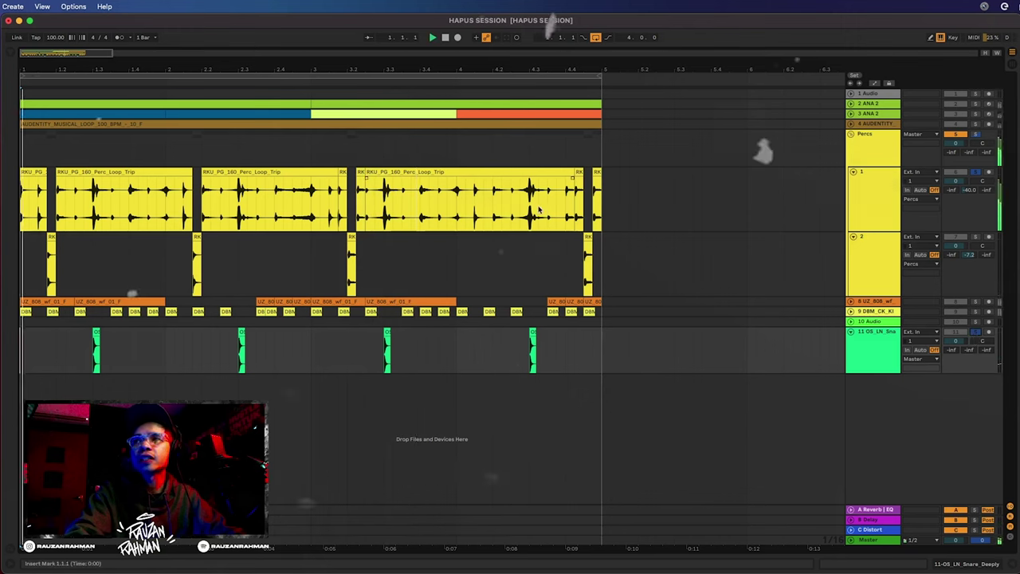
pyautogui.press('space')
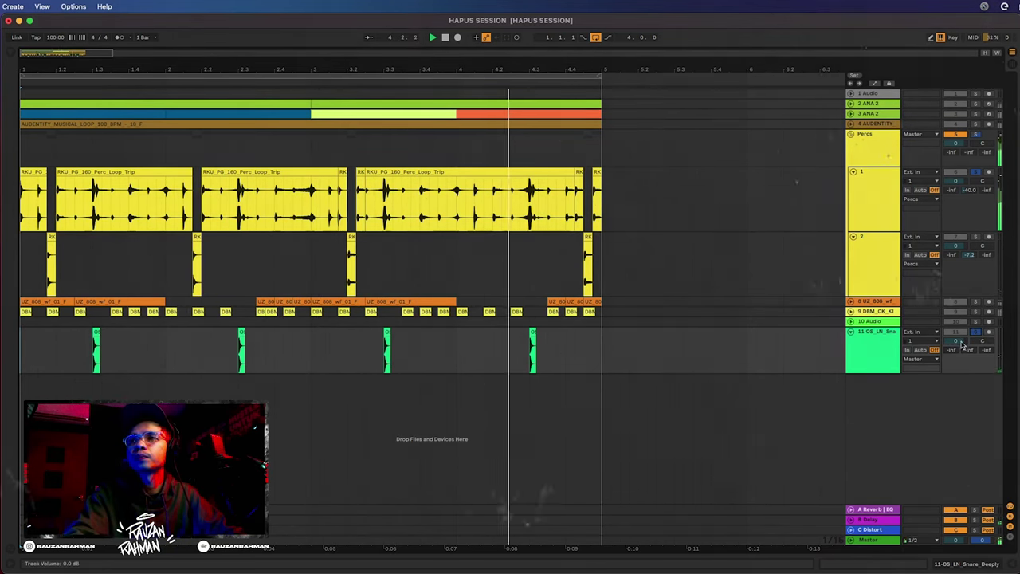
# - Set the snare track's volume to -1.0 dB and its send to the A Reverb return to -10.0 dB
pyautogui.moveTo(959, 342); pyautogui.dragTo(958, 353)
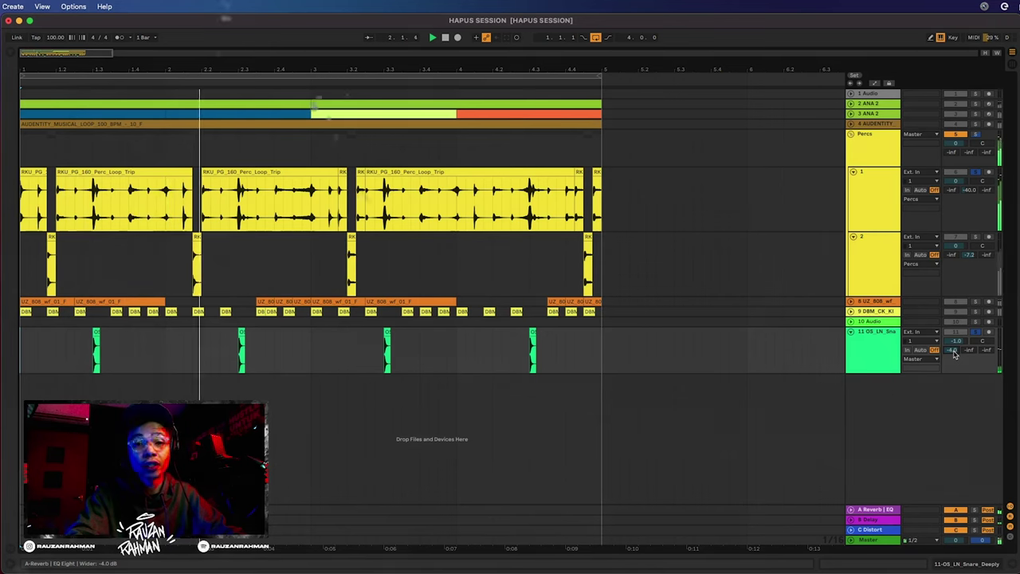
pyautogui.moveTo(954, 353); pyautogui.dragTo(954, 367)
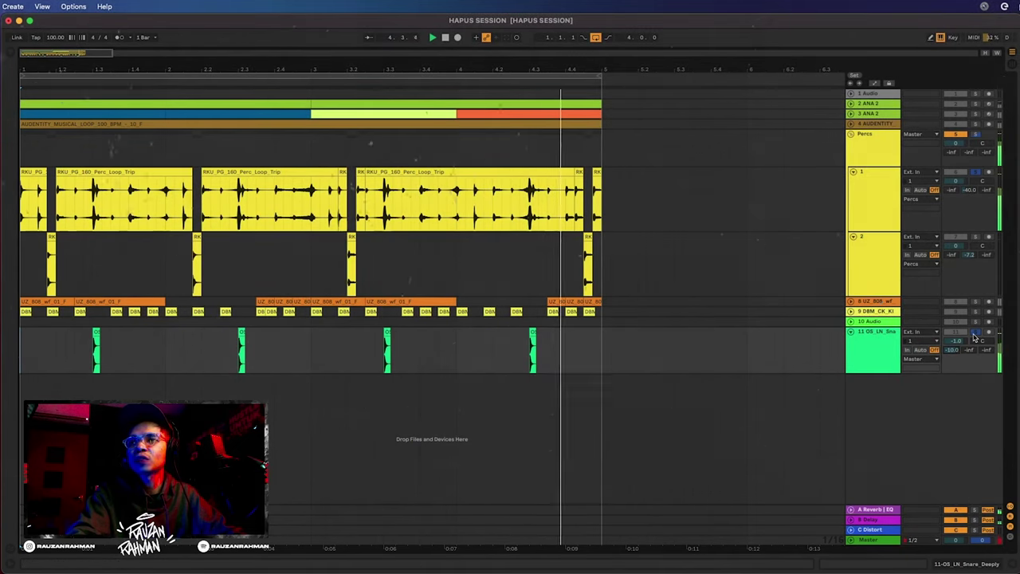
# - Clear the solos to hear the full beat, and fold both the Percs group and the snare track
pyautogui.click(975, 334)
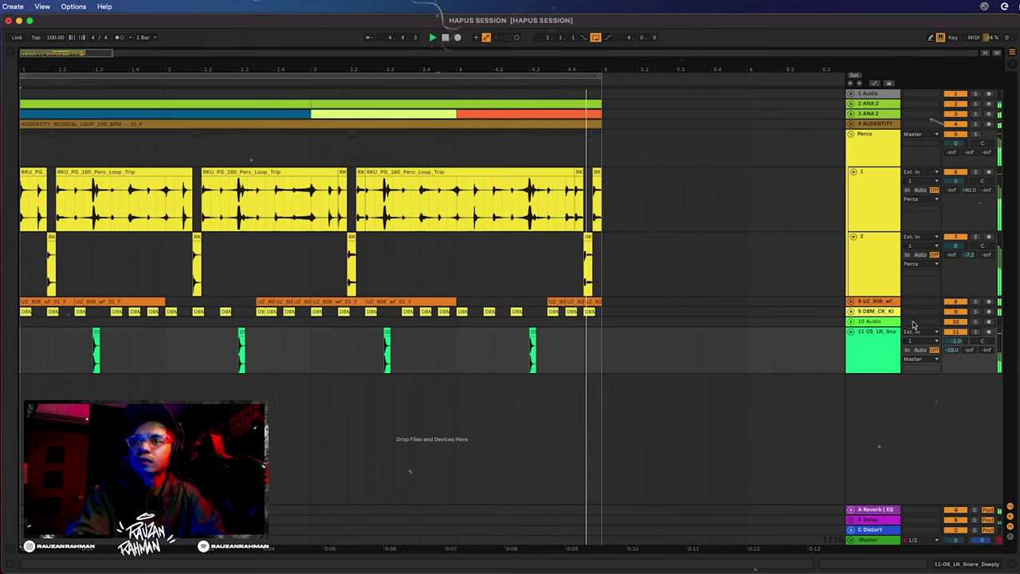
pyautogui.click(850, 134)
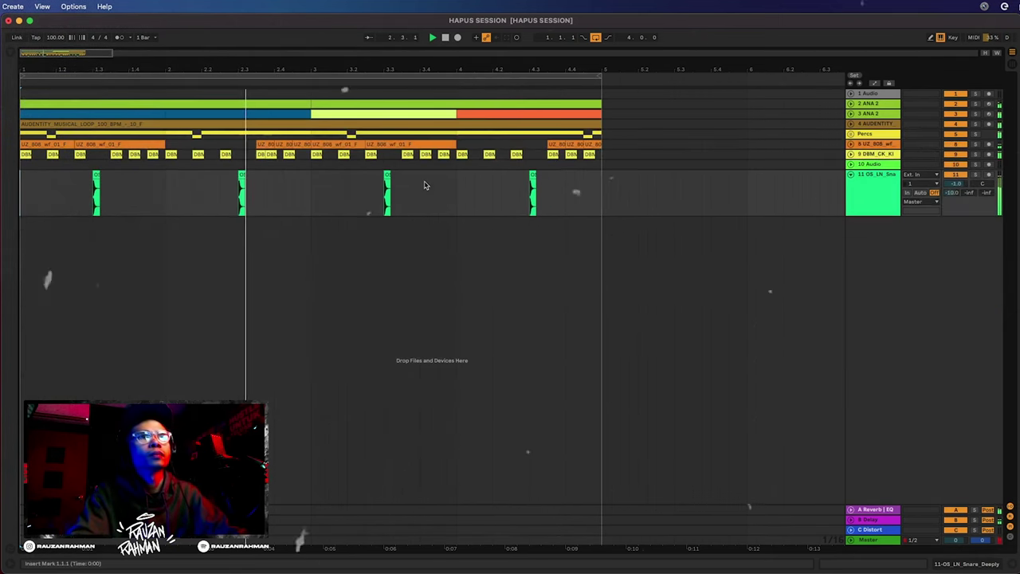
pyautogui.click(850, 174)
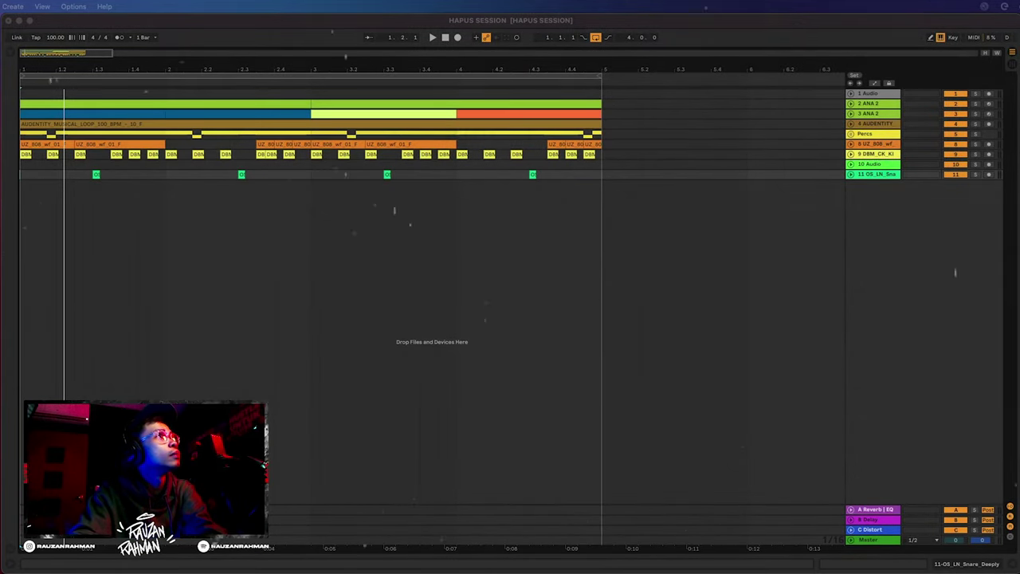
# - Place the FL_UFO_Drum_Loop_46_130_Hats loop on a new track from 1.1.1 to 5.1.1 and play the beat
pyautogui.moveTo(8, 133); pyautogui.dragTo(31, 209)
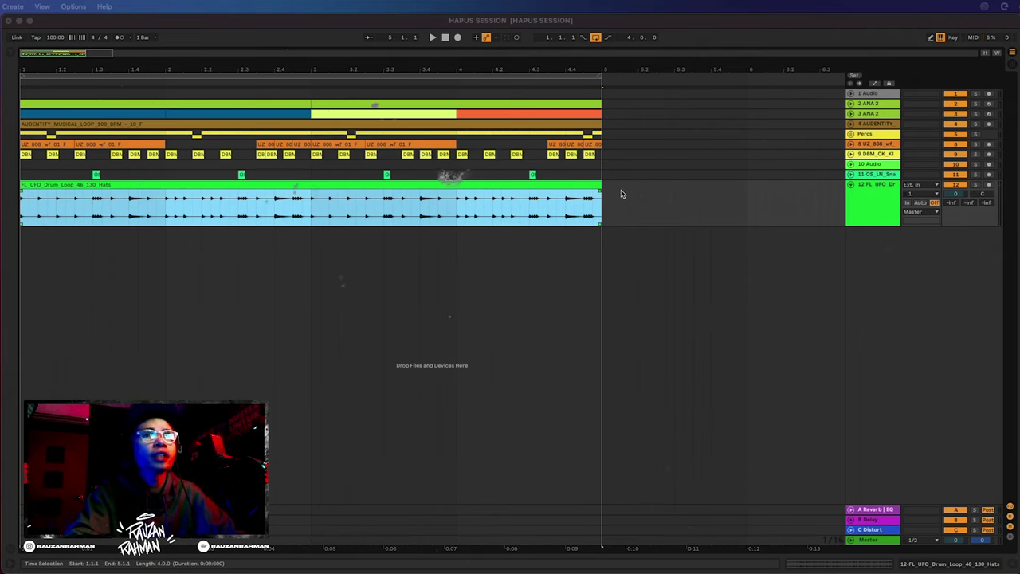
pyautogui.click(447, 38)
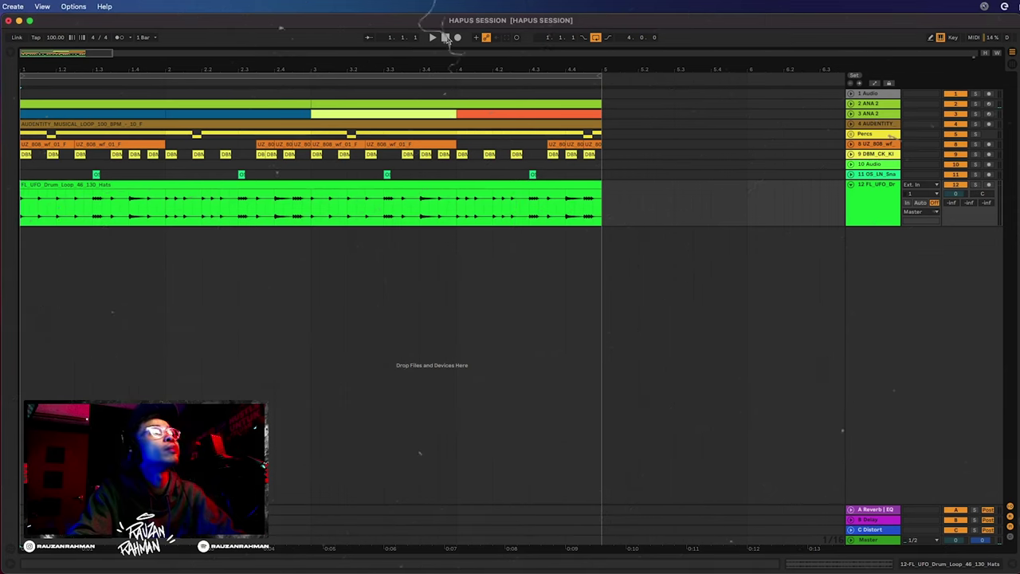
pyautogui.press('space')
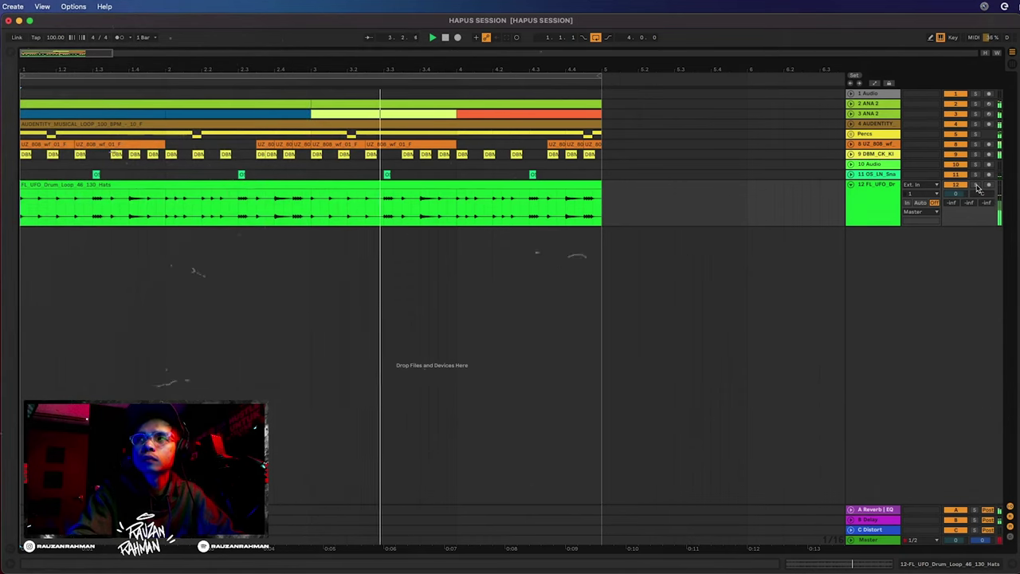
# - Audition the hats loop soloed, and compare it within the full beat with the solo off
pyautogui.click(975, 185)
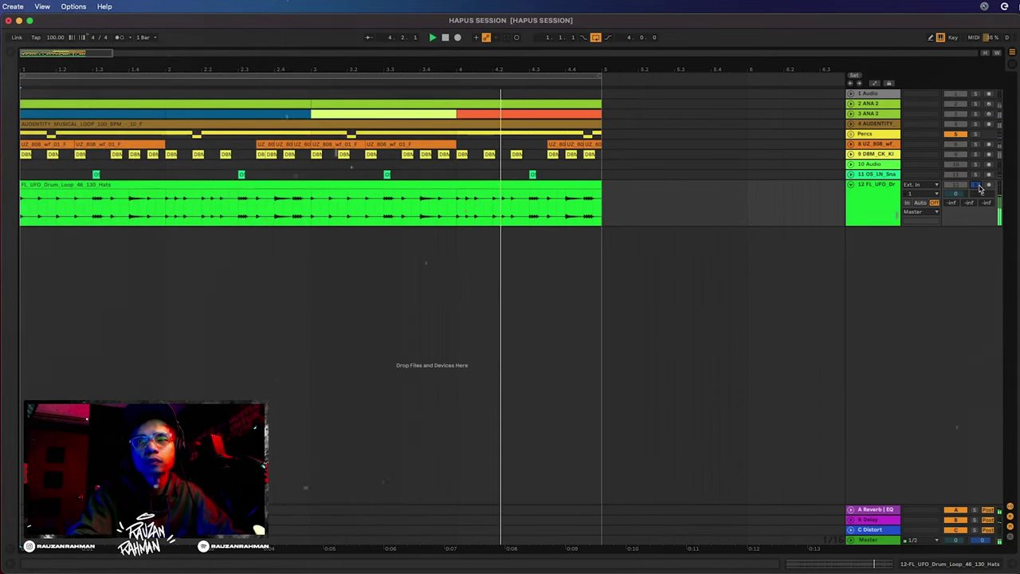
pyautogui.click(976, 185)
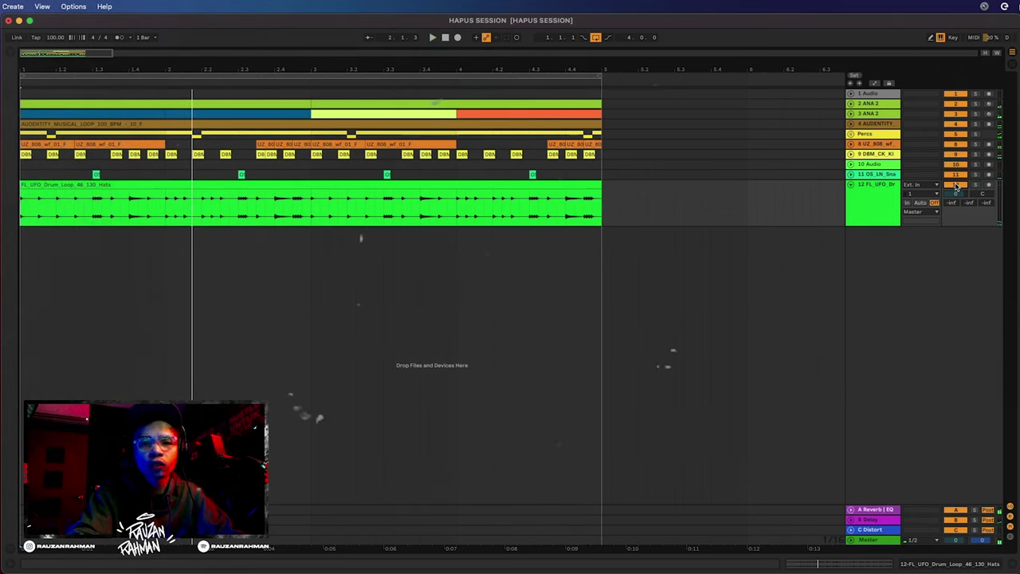
pyautogui.press('space')
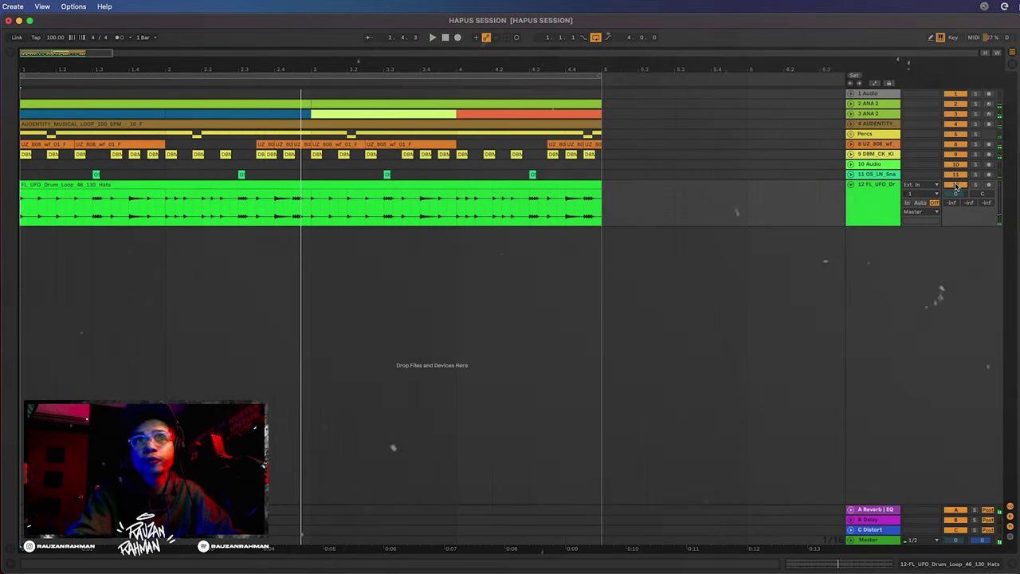
pyautogui.press('space')
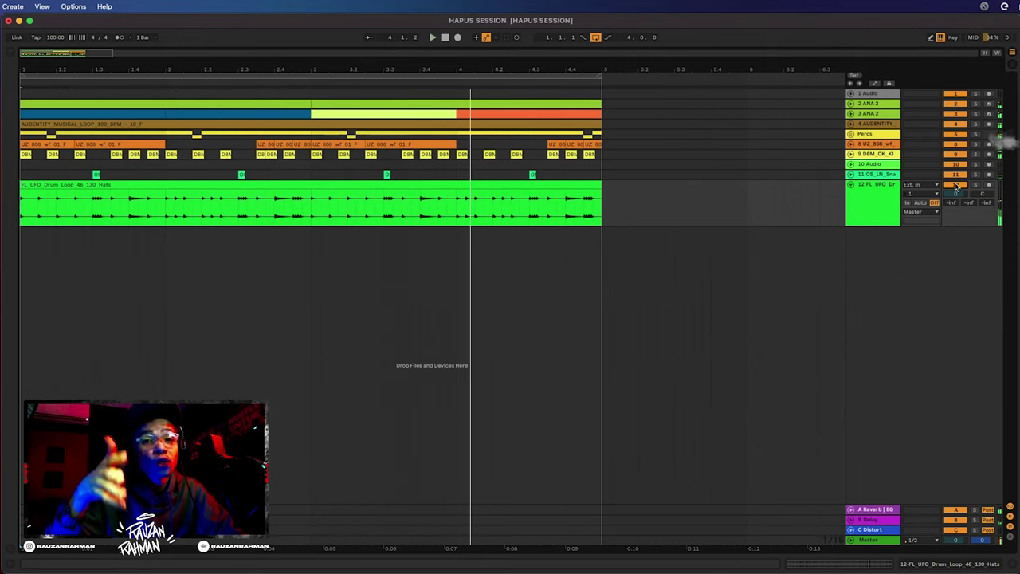
# - Load the Subtle Stereo preset of Auto Pan on the hats track, raise its Amount and play the beat
pyautogui.click(895, 197)
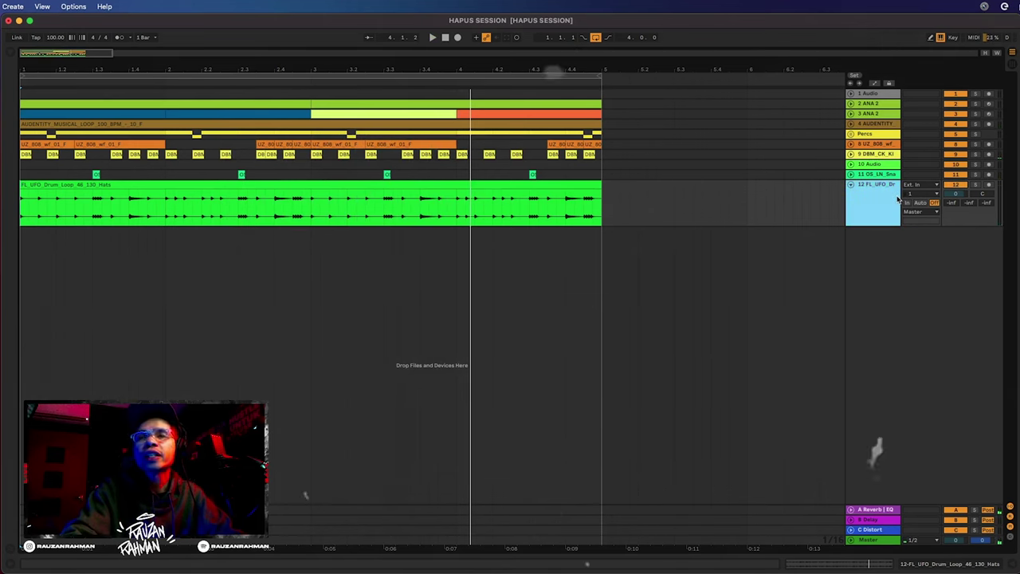
pyautogui.click(10, 56)
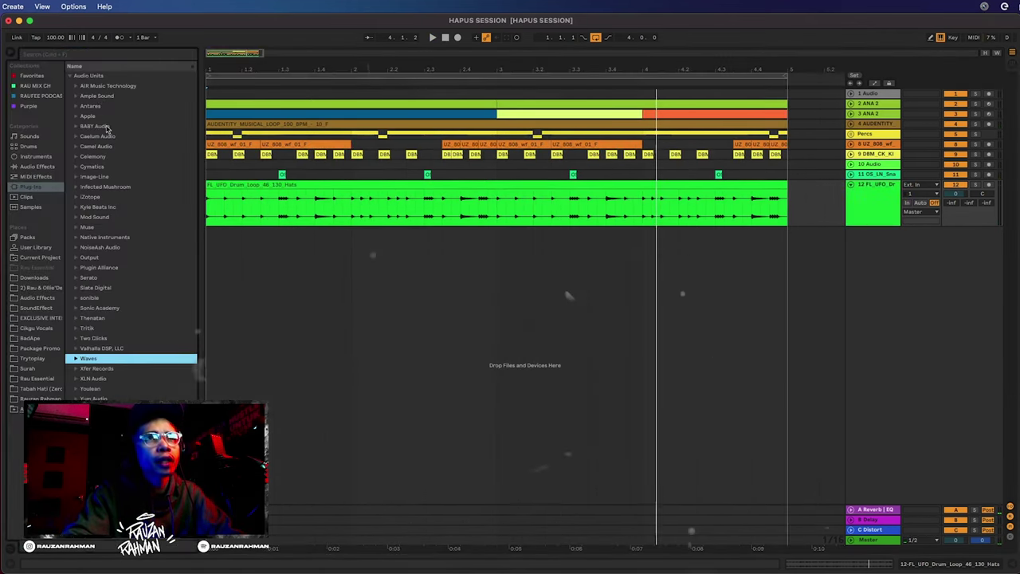
pyautogui.click(36, 166)
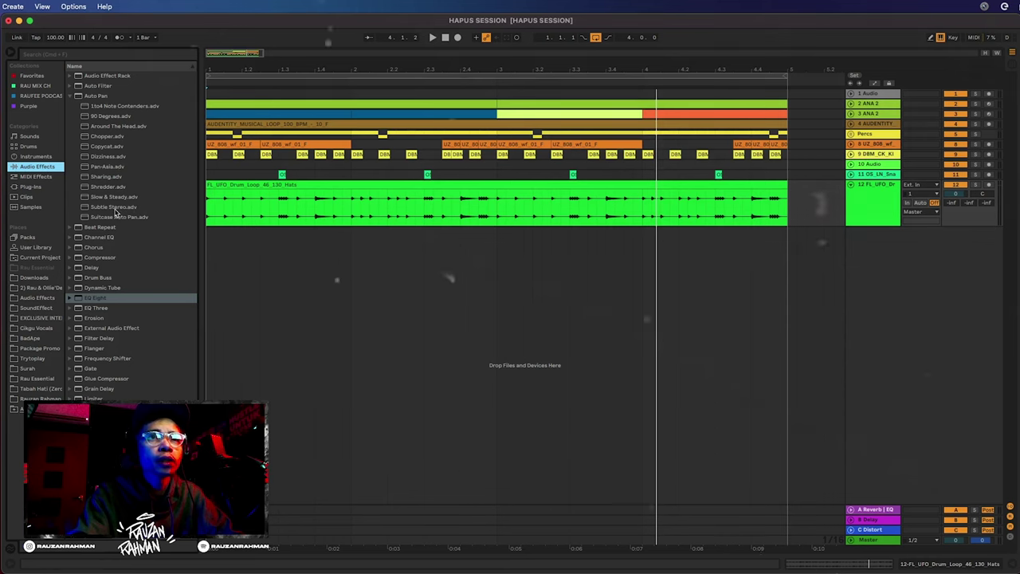
pyautogui.doubleClick(115, 207)
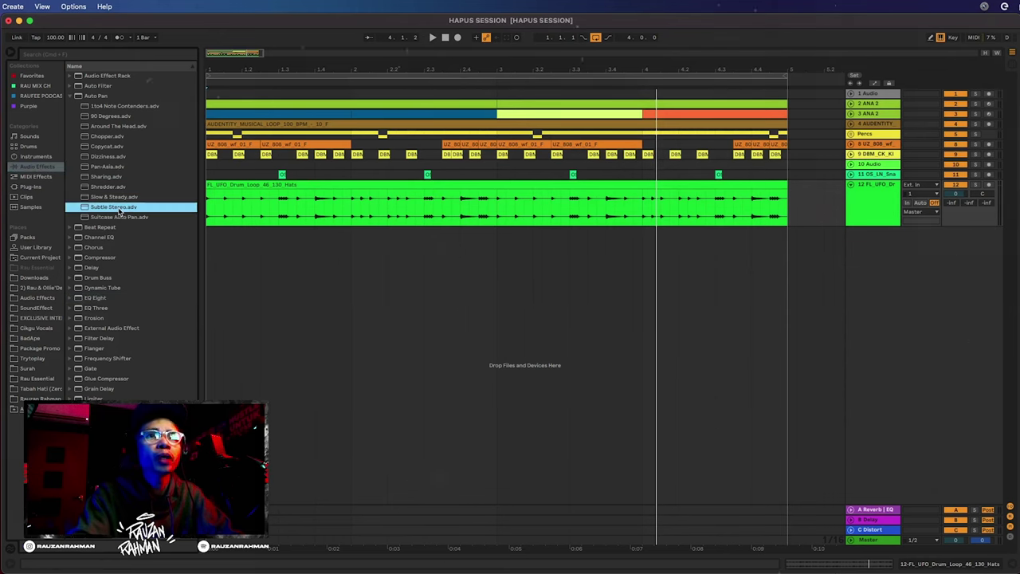
pyautogui.moveTo(22, 510); pyautogui.dragTo(23, 492)
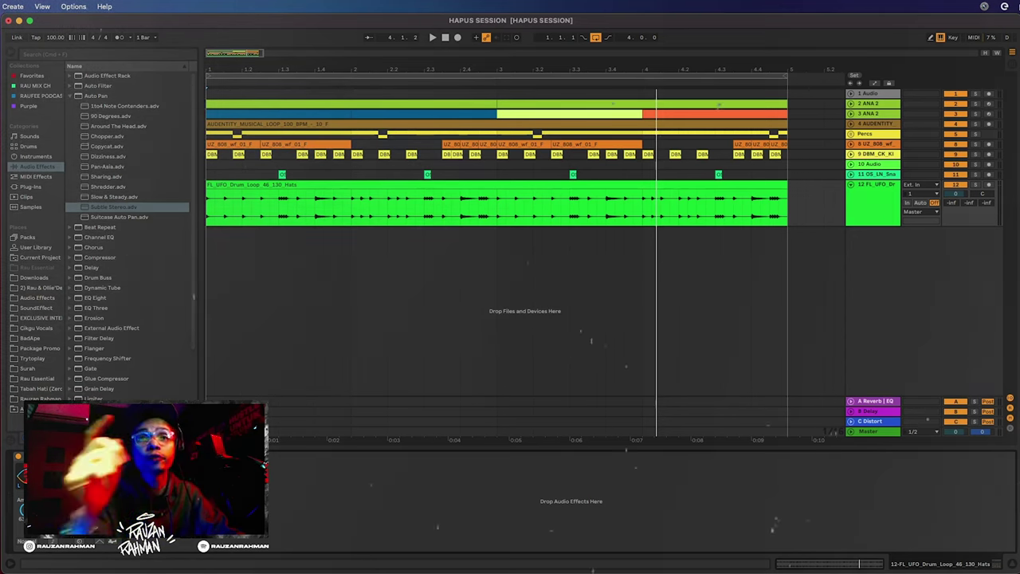
pyautogui.press('space')
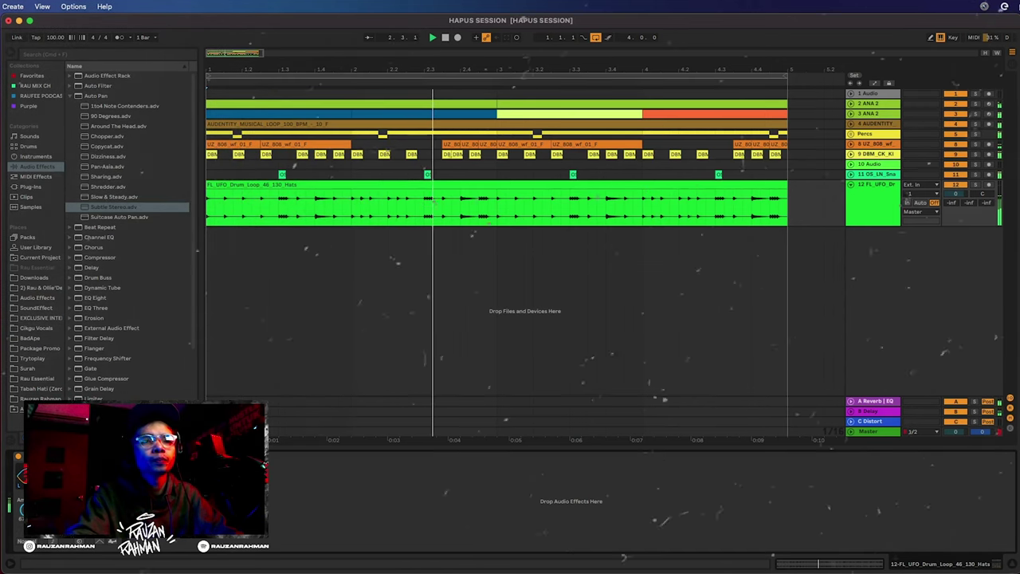
# - Add an EQ Eight after the Auto Pan on the hats track and enable band 8 to boost the highest frequencies
pyautogui.click(82, 298)
pyautogui.doubleClick(83, 298)
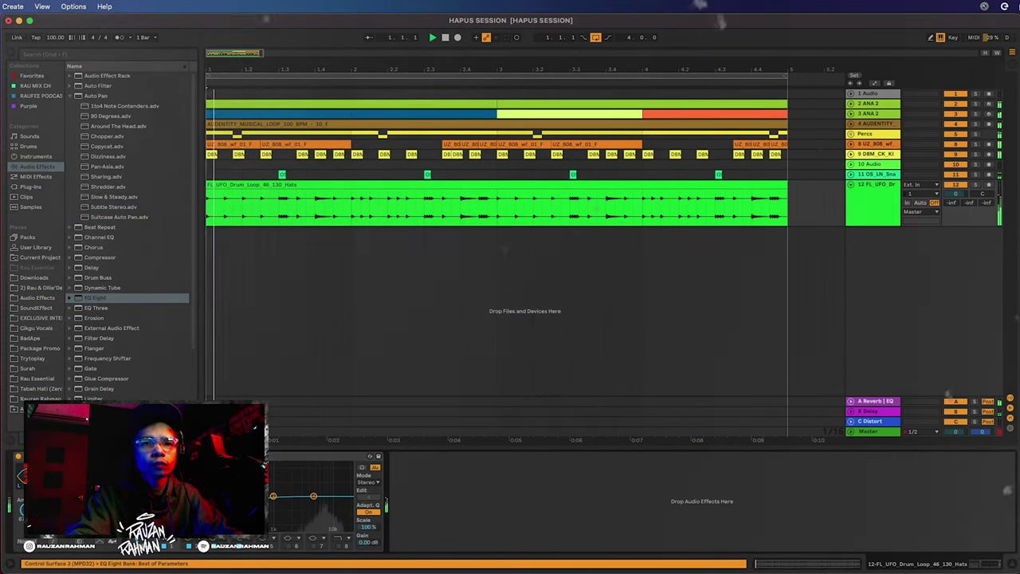
pyautogui.click(339, 541)
pyautogui.moveTo(346, 504)
pyautogui.mouseDown()
pyautogui.moveTo(341, 486)
pyautogui.moveTo(343, 498)
pyautogui.mouseUp()
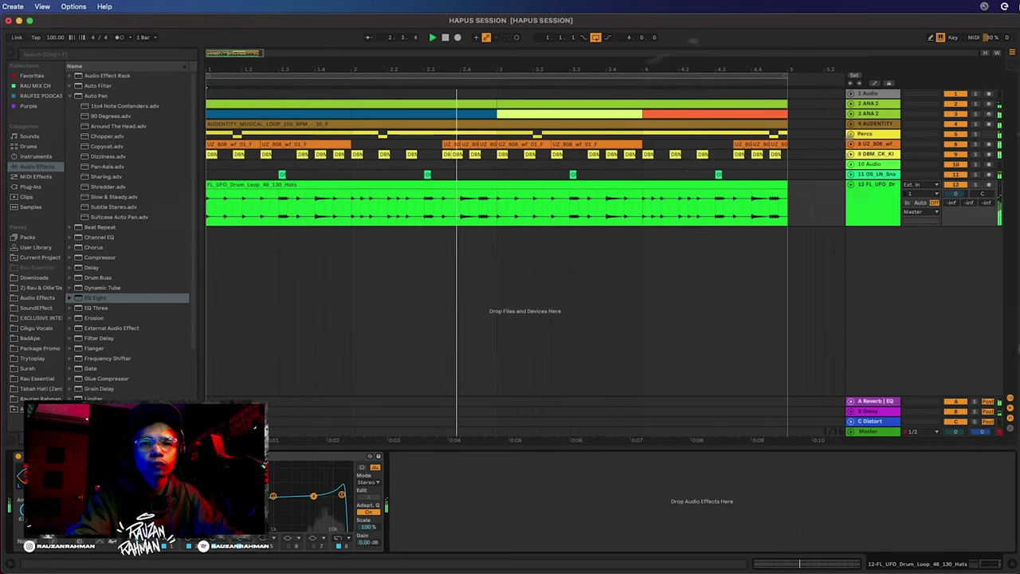
# - Turn off EQ Eight's band 4, pull band 3 down and slightly higher in frequency, and play the beat
pyautogui.click(241, 546)
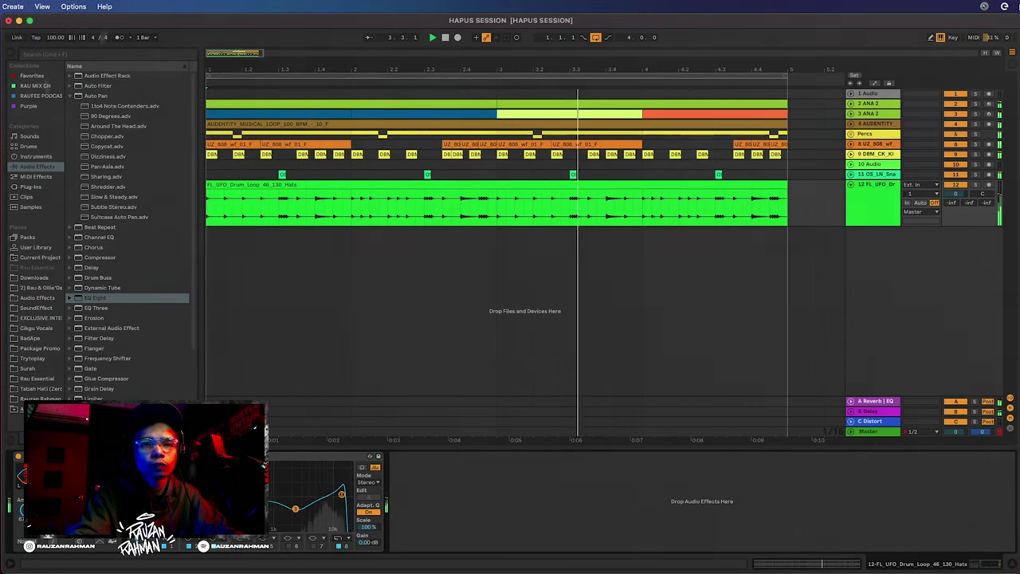
pyautogui.moveTo(272, 496); pyautogui.dragTo(289, 510)
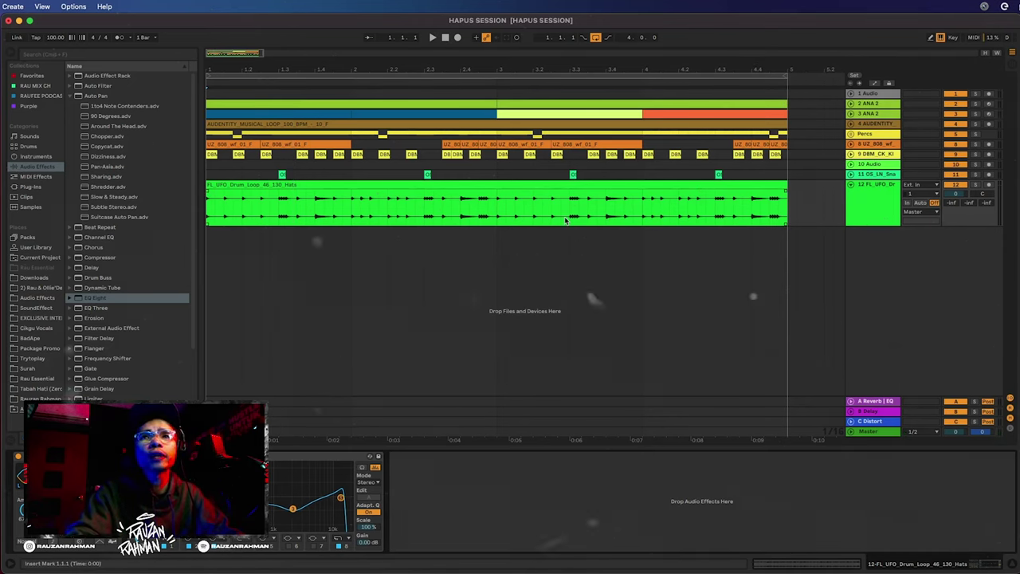
pyautogui.press('space')
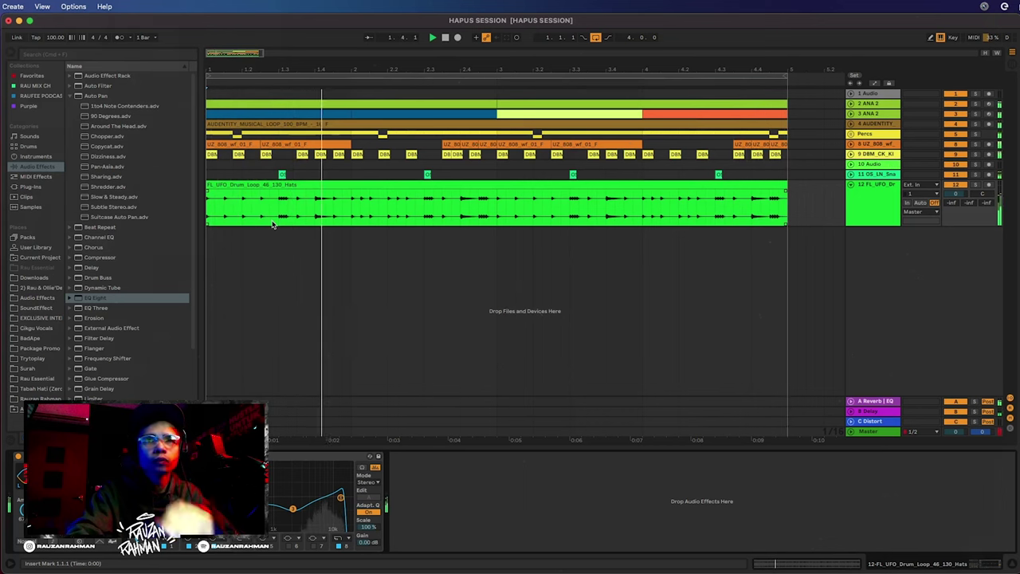
# - Open the hats clip's waveform view and solo the hats track to examine the loop's pattern
pyautogui.click(430, 184)
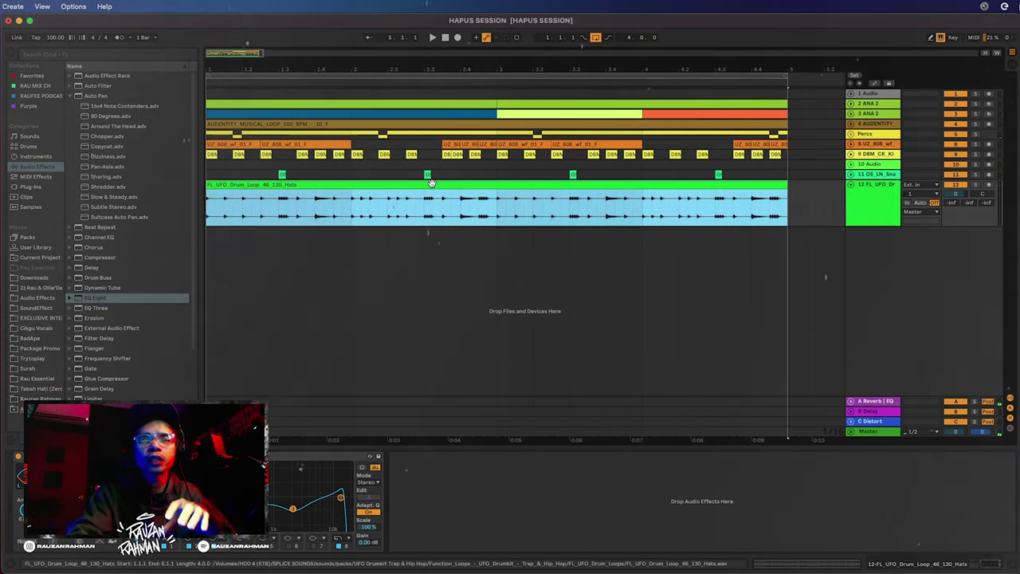
pyautogui.doubleClick(430, 184)
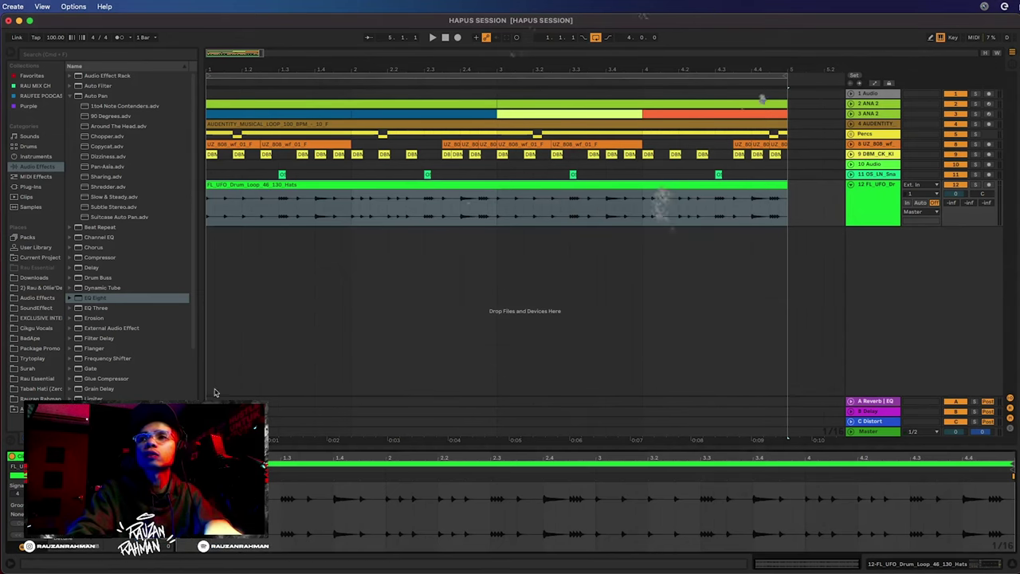
pyautogui.click(977, 185)
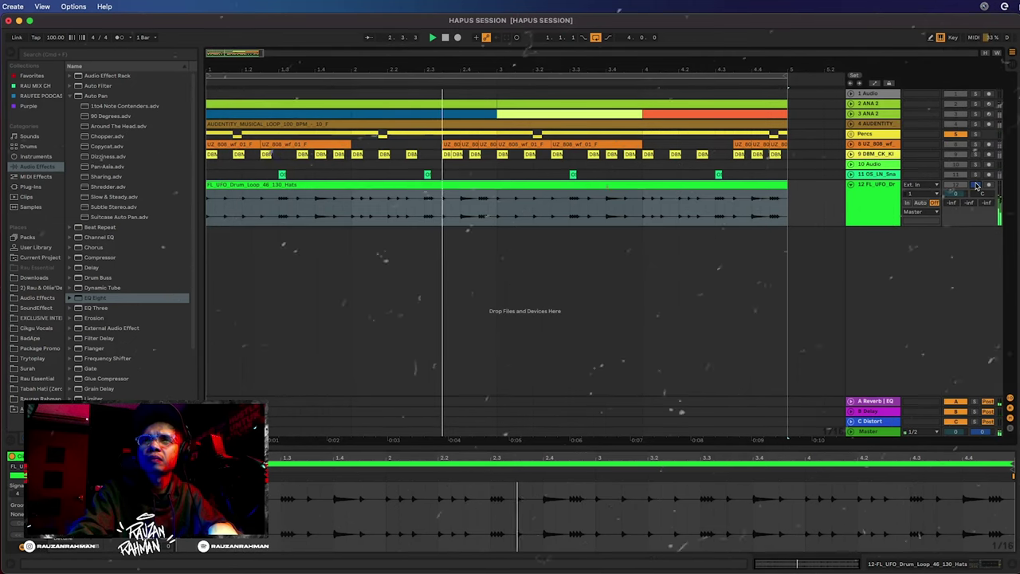
# - Stop playback and split the hats clip at 3.1.1
pyautogui.click(497, 207)
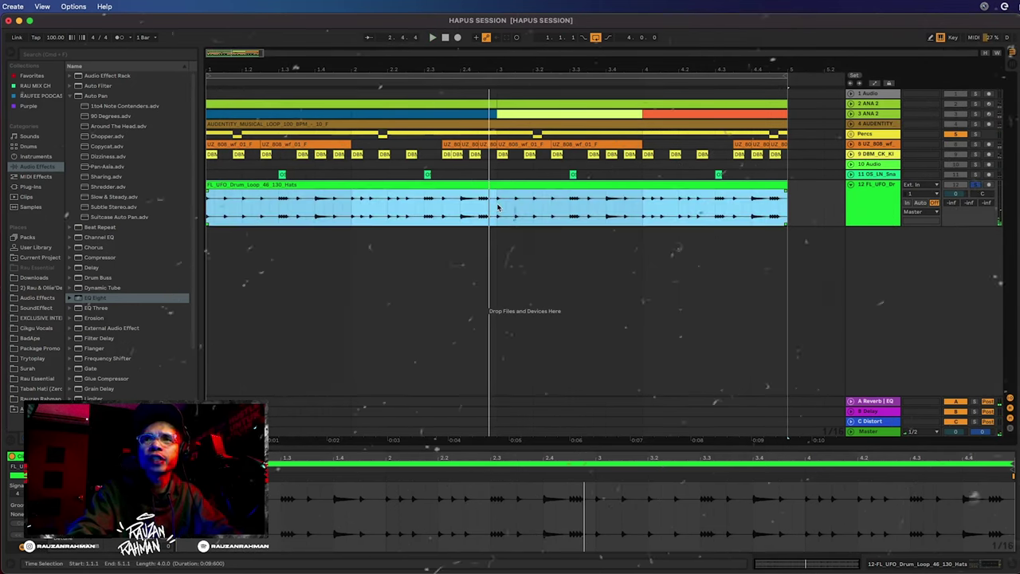
pyautogui.press('space')
pyautogui.press('super+e')
# - Select the two halves of the hats clip in turn and compare their waveforms
pyautogui.click(523, 185)
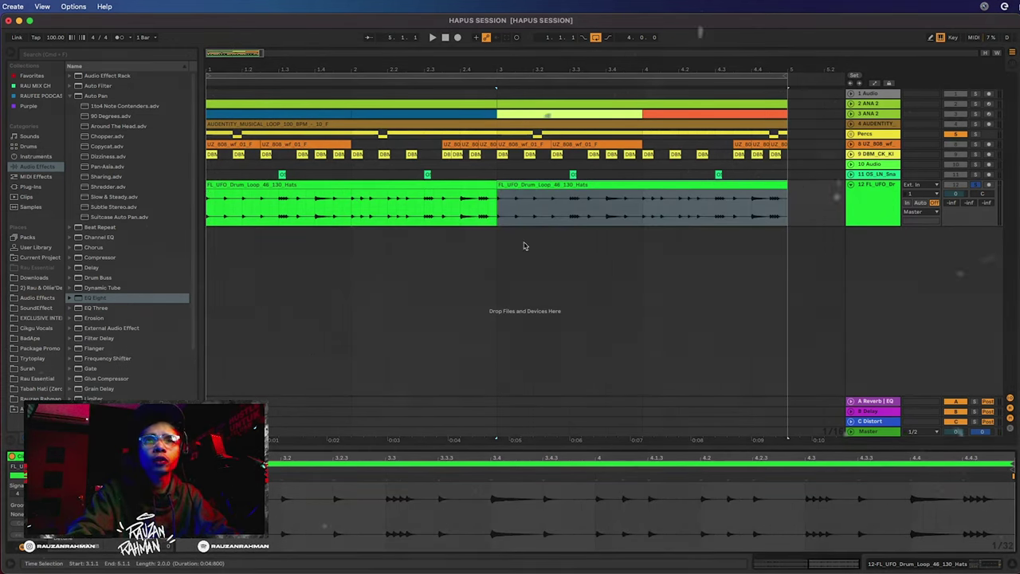
pyautogui.click(348, 185)
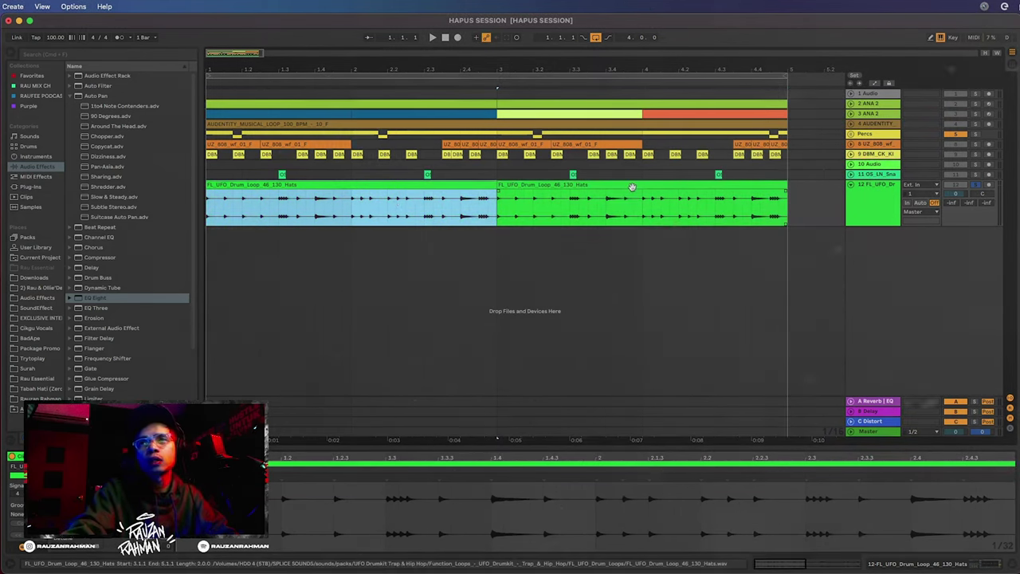
pyautogui.click(717, 223)
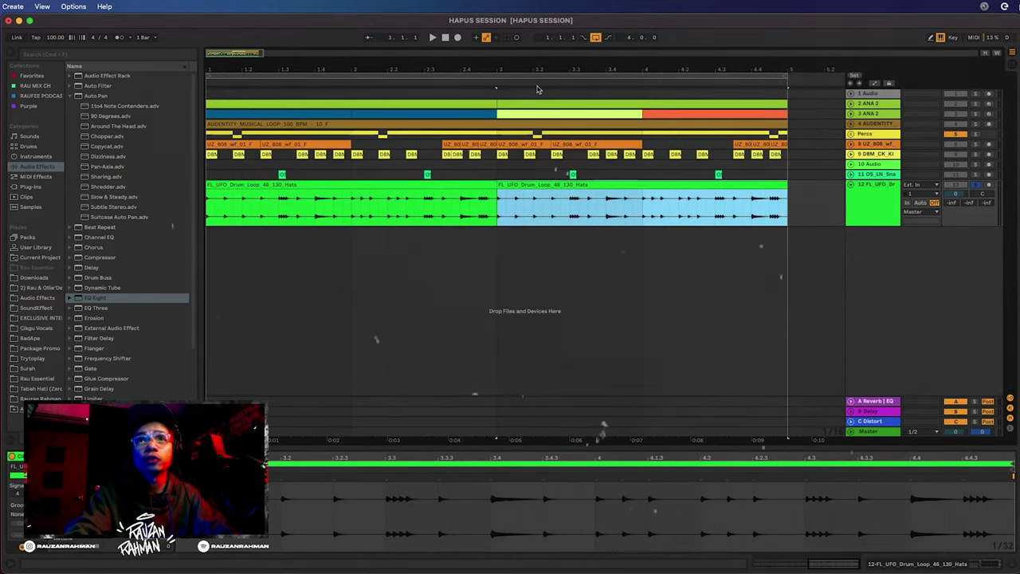
# - Listen to the hats track alone, take it out of solo and play the whole beat from the start
pyautogui.click(449, 40)
pyautogui.press('space')
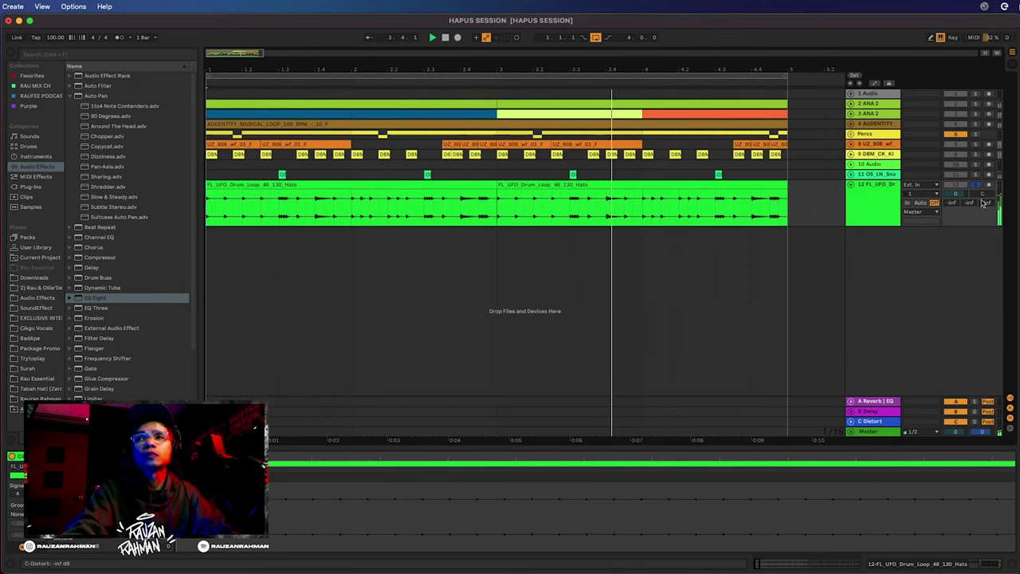
pyautogui.press('space')
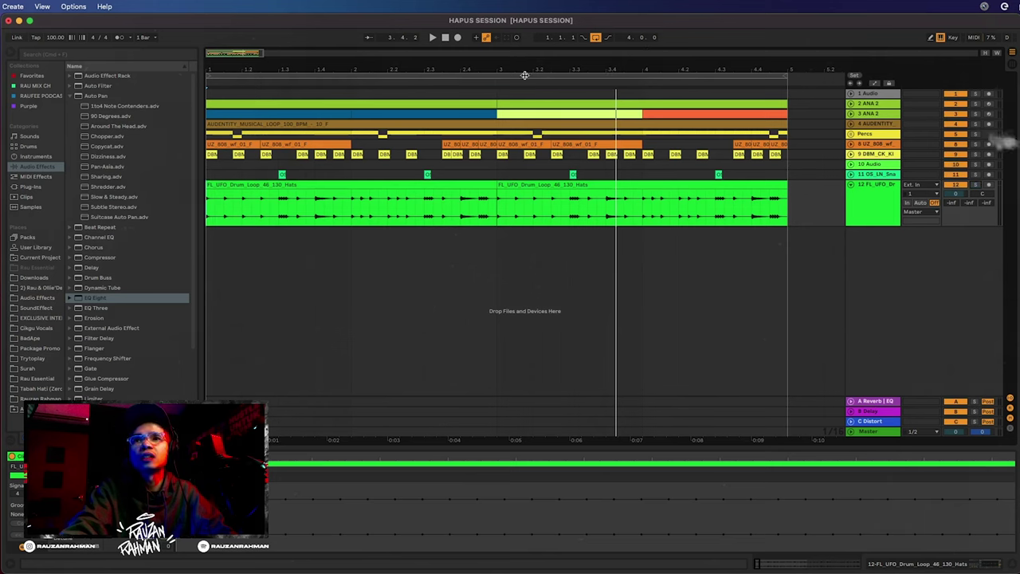
pyautogui.click(444, 37)
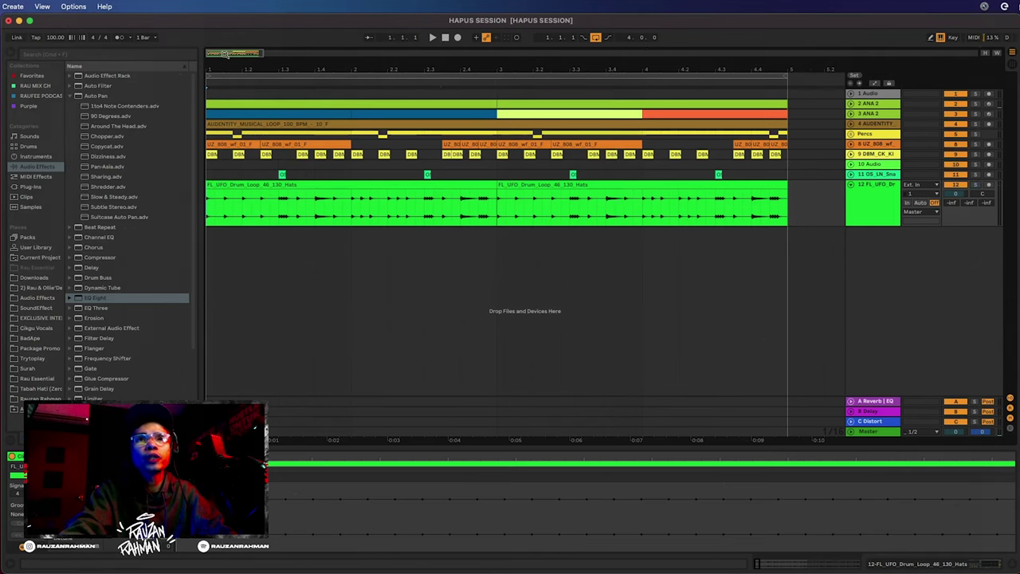
pyautogui.moveTo(224, 54); pyautogui.dragTo(231, 54)
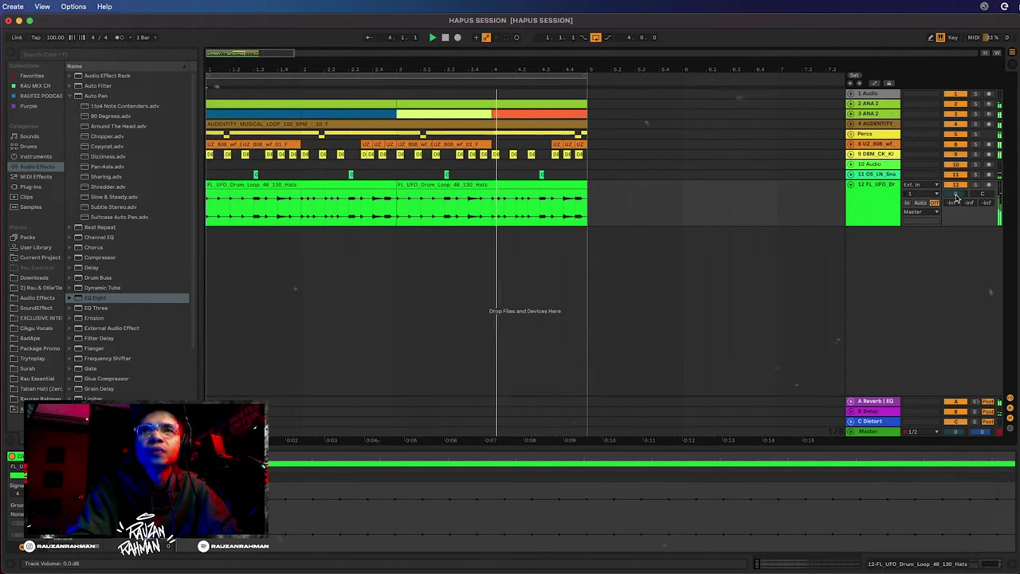
pyautogui.moveTo(399, 70); pyautogui.dragTo(436, 191)
pyautogui.hscroll(-5, 436, 191)
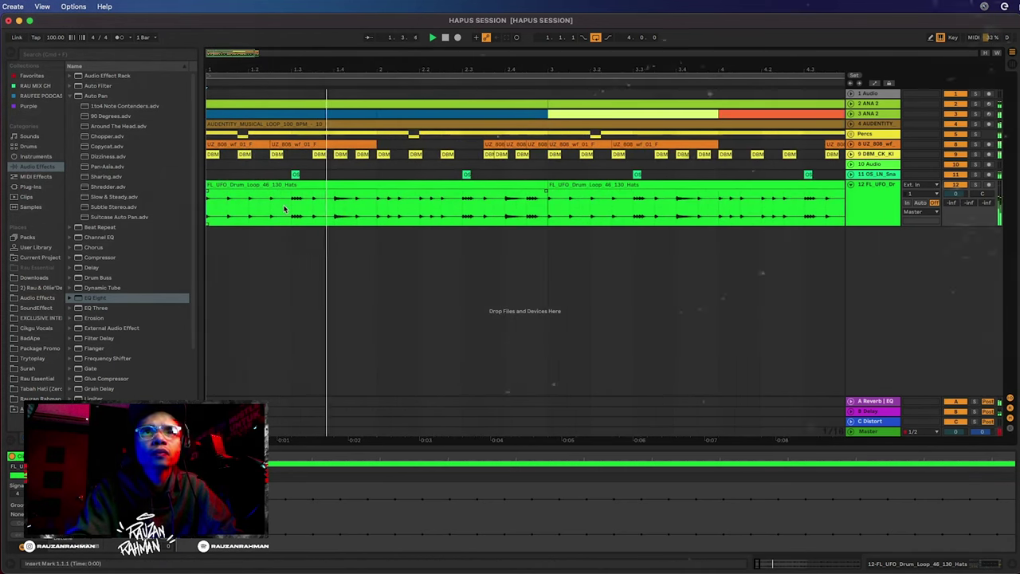
# - Stop playback and duplicate the hats clip's opening sixteenth-note slice at 1.1.1 right after itself
pyautogui.press('space')
pyautogui.moveTo(230, 76); pyautogui.dragTo(231, 72)
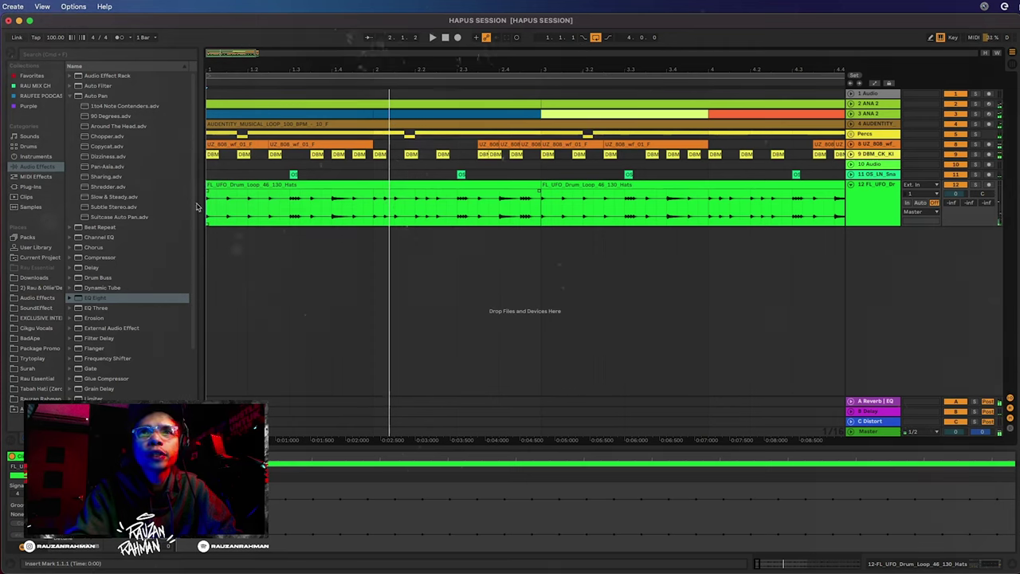
pyautogui.moveTo(212, 209); pyautogui.dragTo(219, 207)
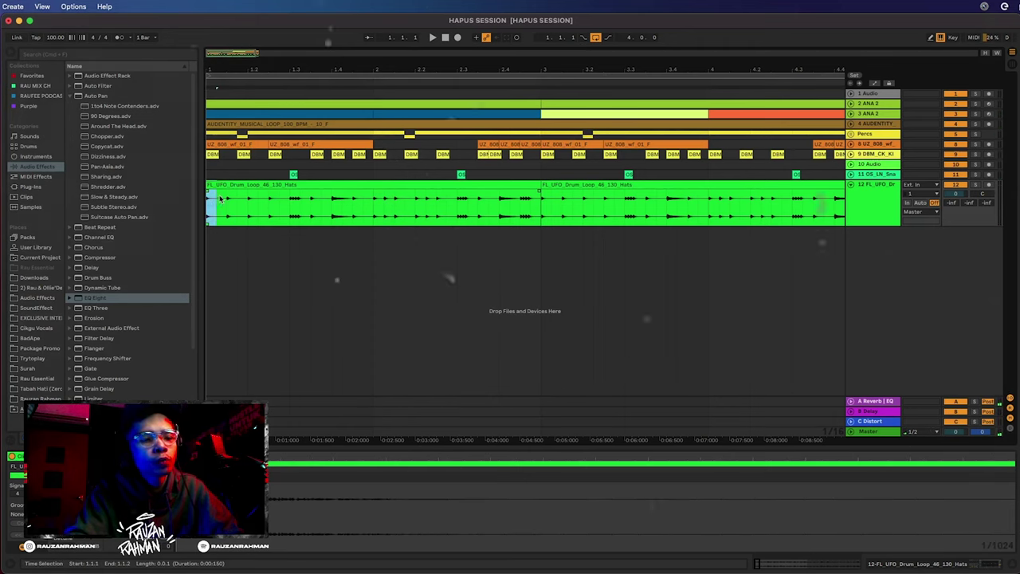
pyautogui.press('super+d')
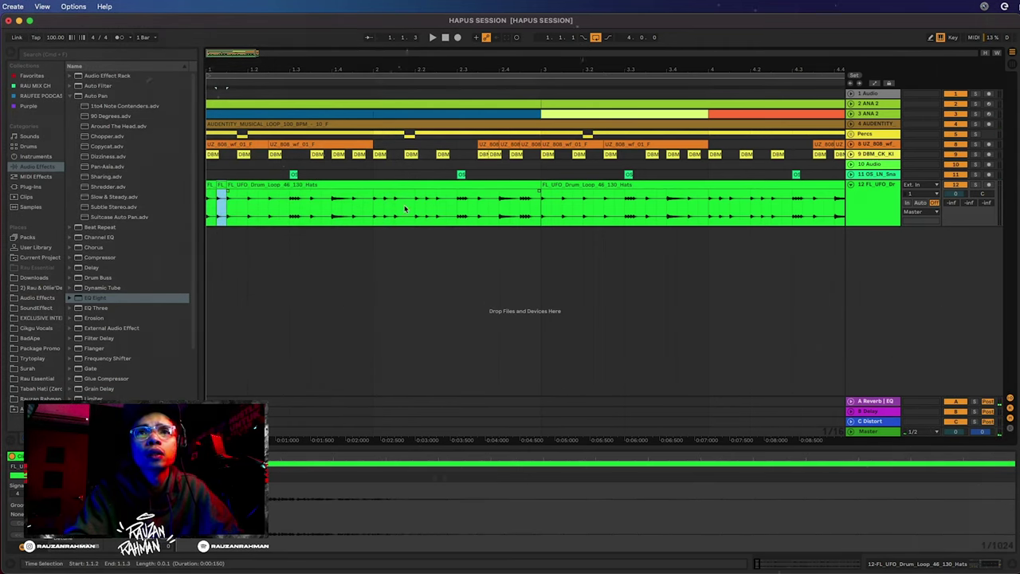
# - Duplicate the sixteenth-note hat slices at 2.3.3, 3.1.3 and 4.1.3 directly after themselves
pyautogui.moveTo(479, 207); pyautogui.dragTo(484, 207)
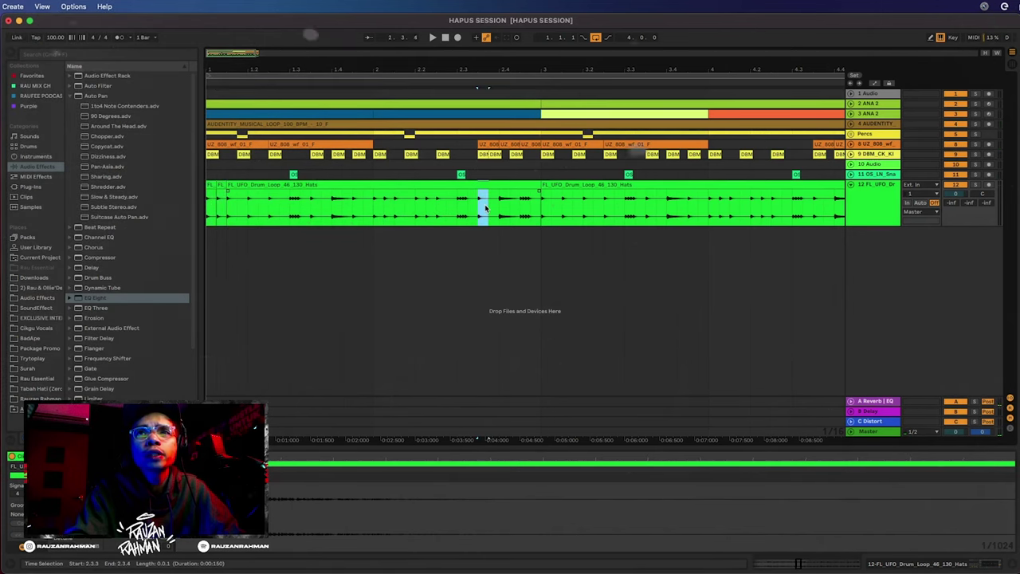
pyautogui.moveTo(563, 209); pyautogui.dragTo(570, 209)
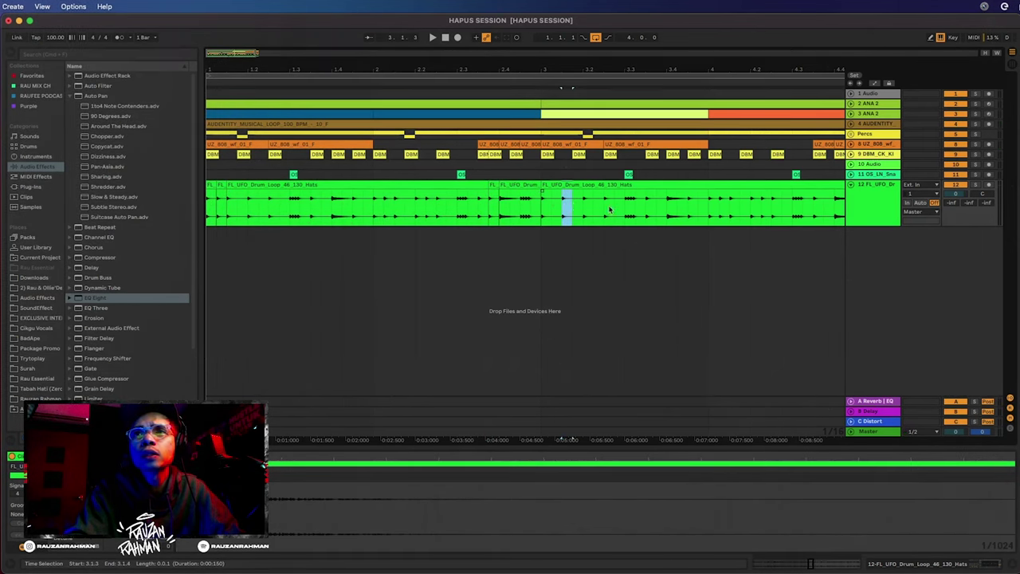
pyautogui.press('super+d')
pyautogui.moveTo(730, 208); pyautogui.dragTo(736, 209)
pyautogui.press('super+d')
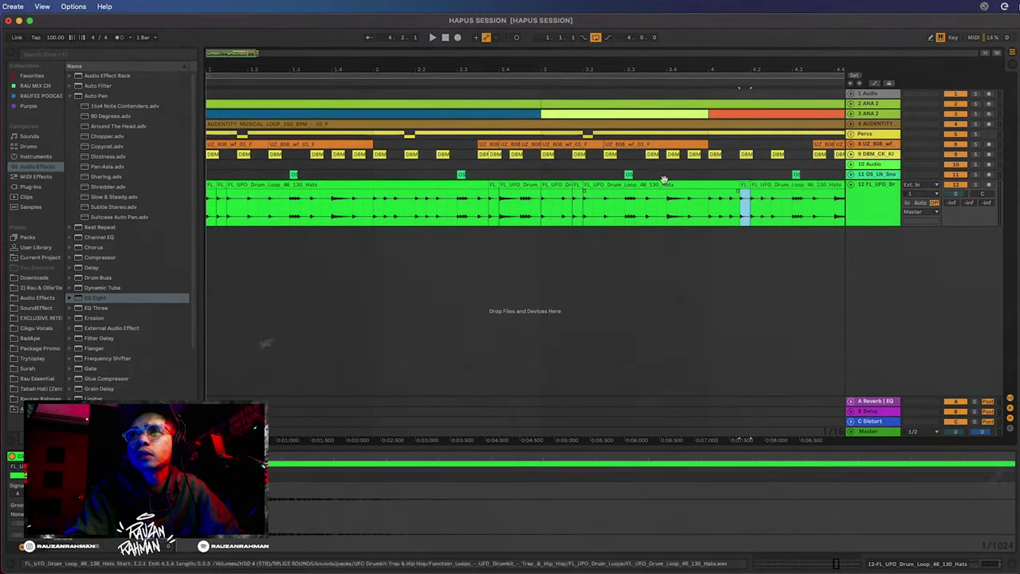
# - Play the beat from the start, duplicate the sixteenth-note hat slice at 1.4.3 and listen from 1.3.3
pyautogui.moveTo(282, 53); pyautogui.dragTo(281, 40)
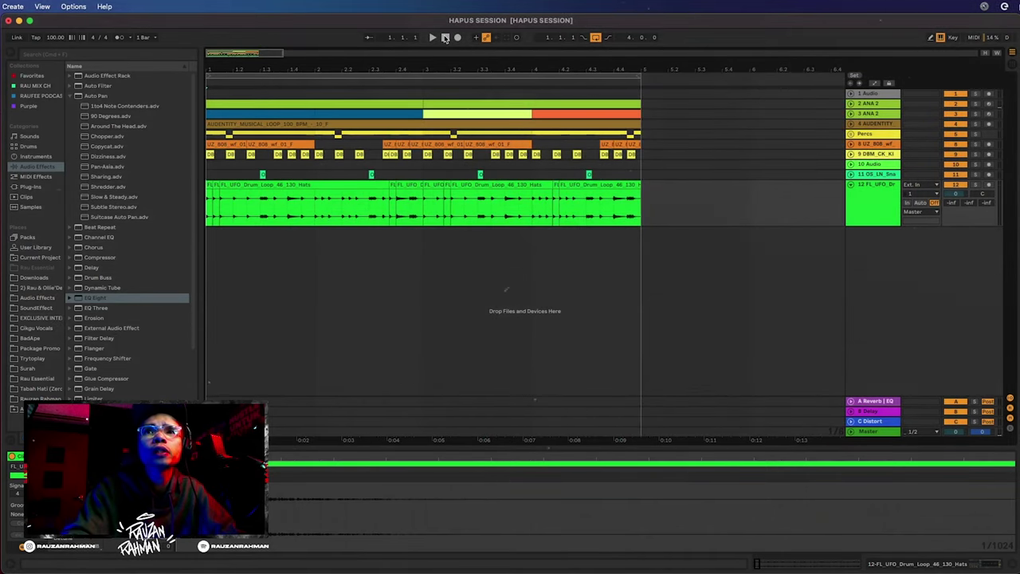
pyautogui.click(432, 38)
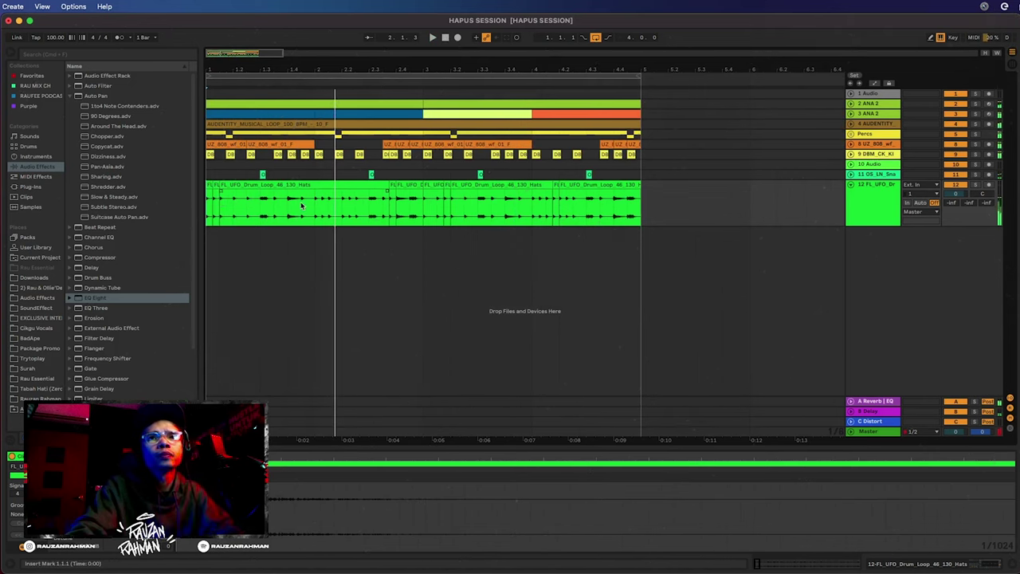
pyautogui.moveTo(302, 205); pyautogui.dragTo(306, 205)
pyautogui.press('space')
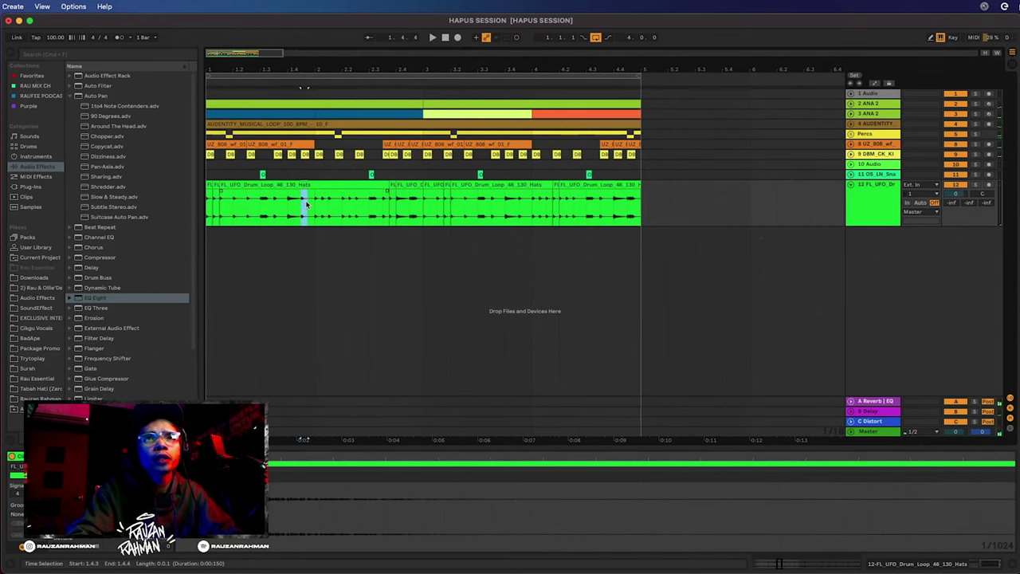
pyautogui.click(274, 204)
pyautogui.press('space')
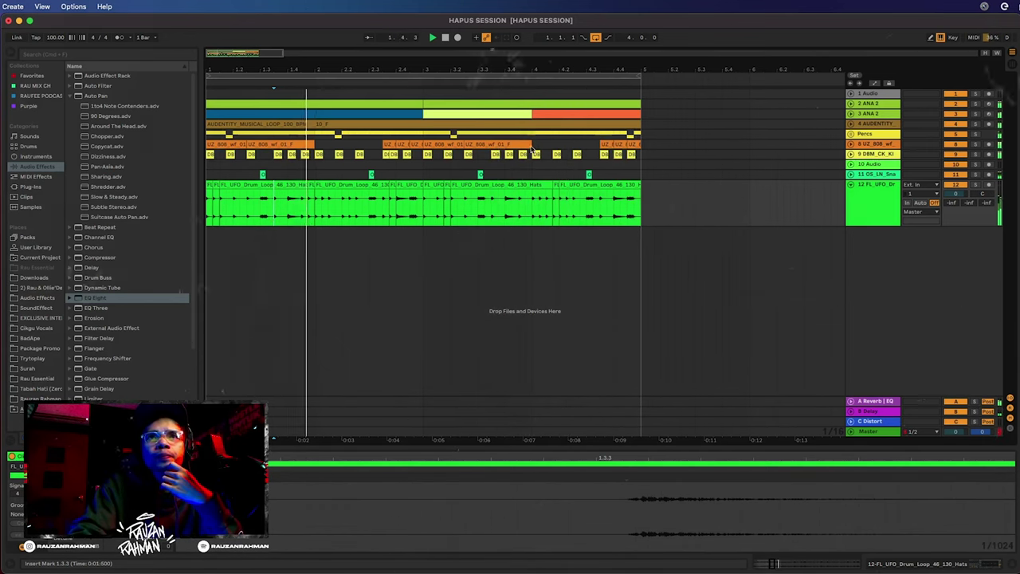
# - Stop playback and duplicate the thirty-second-note hat slice at 4.1.1 directly after itself
pyautogui.press('space')
pyautogui.moveTo(247, 59); pyautogui.dragTo(248, 126)
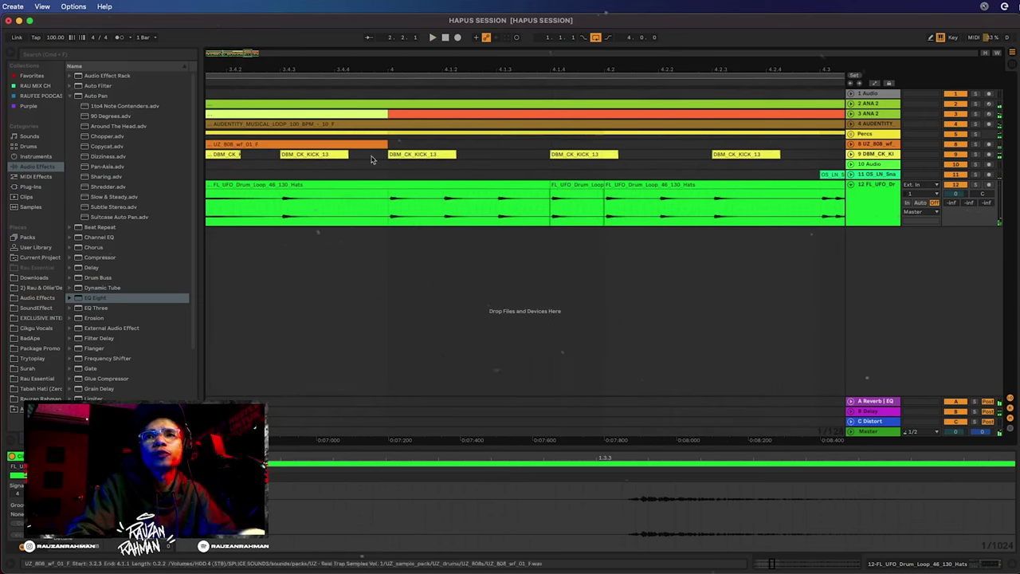
pyautogui.moveTo(389, 211); pyautogui.dragTo(414, 209)
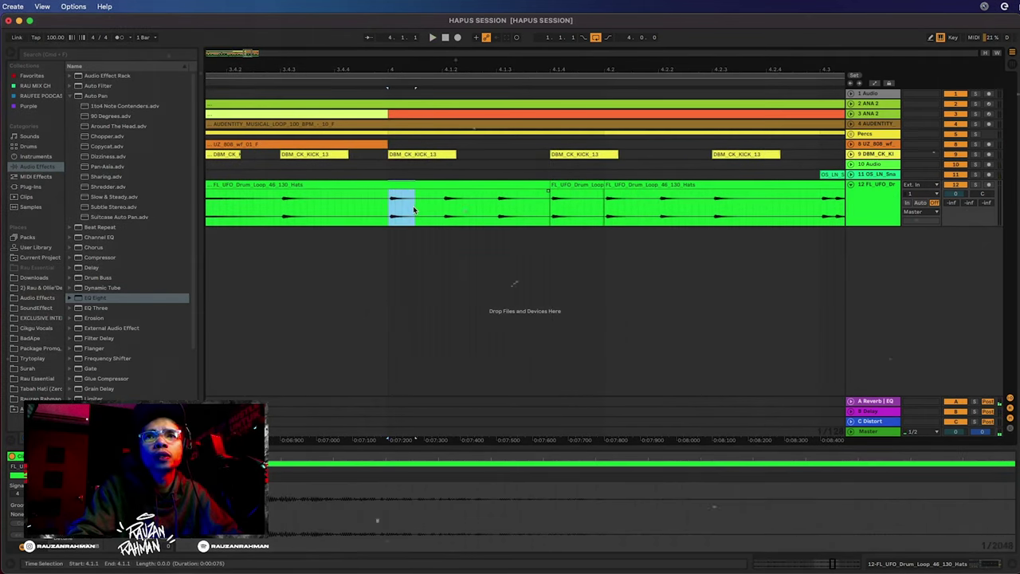
pyautogui.hotkey('ctrl', 'd')
# - Play the beat from just before bar 4 to check the hats there
pyautogui.click(315, 208)
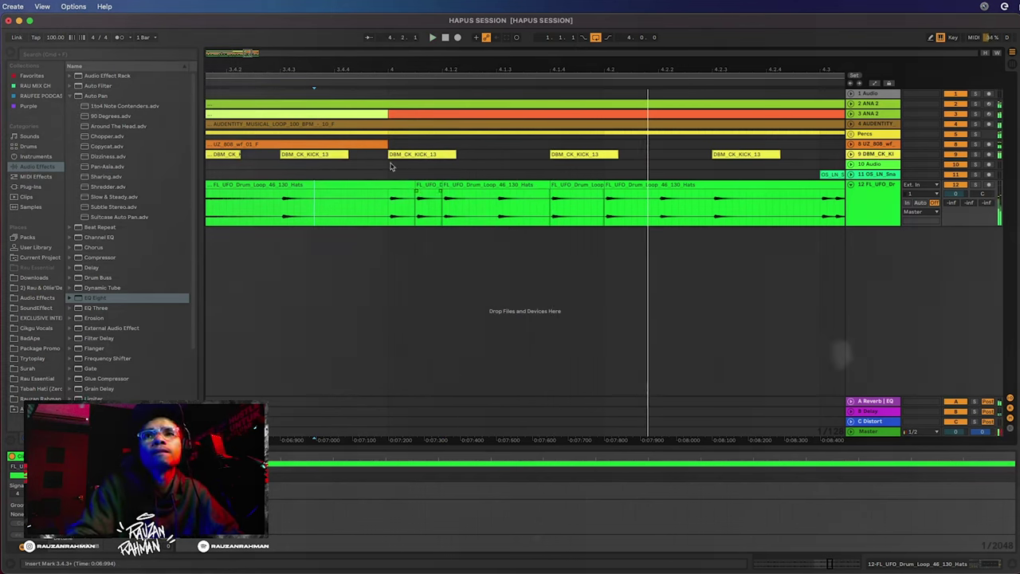
pyautogui.moveTo(248, 55); pyautogui.dragTo(248, 42)
pyautogui.press('space')
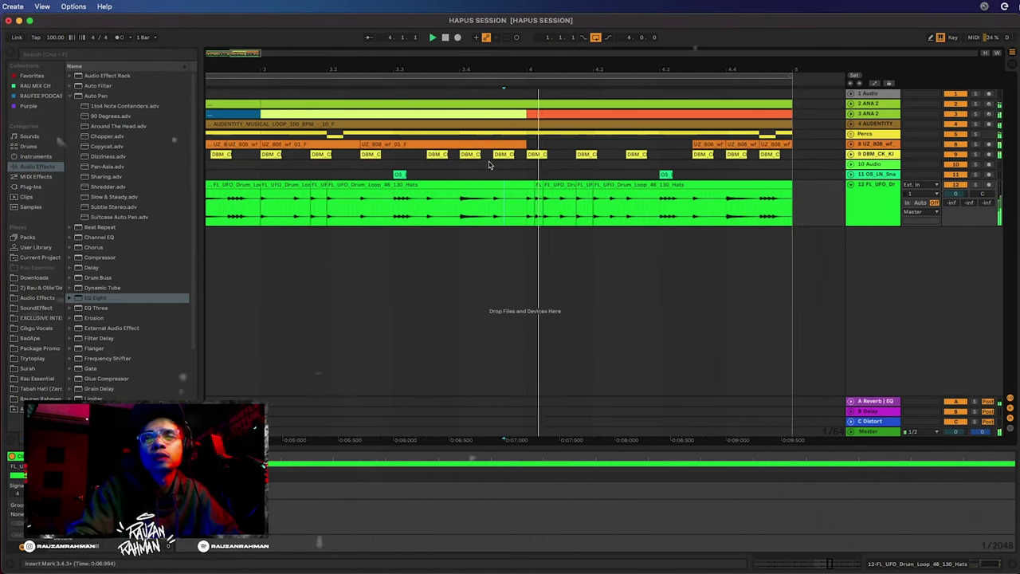
pyautogui.press('space')
pyautogui.press('space')
pyautogui.moveTo(251, 56); pyautogui.dragTo(251, 27)
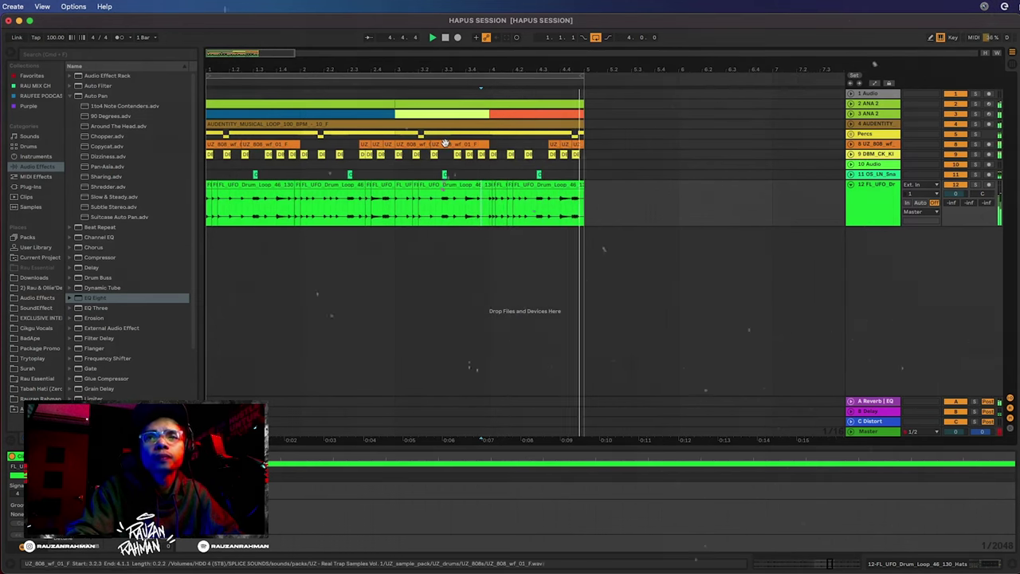
# - Duplicate the thirty-second-note hat slice at 1.3.3 twice in a row and play from 1.3.1
pyautogui.press('space')
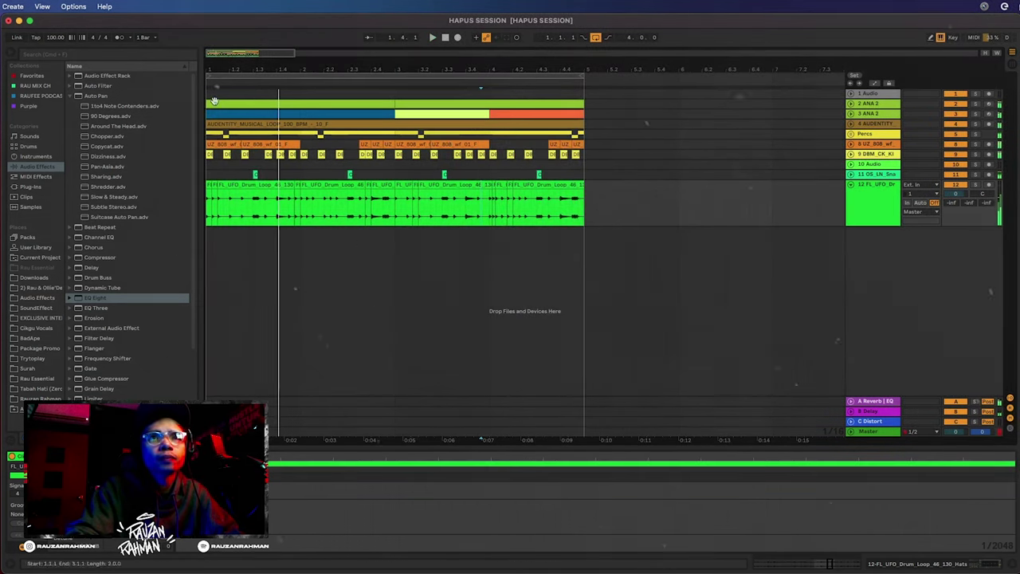
pyautogui.moveTo(231, 53); pyautogui.dragTo(221, 82)
pyautogui.moveTo(384, 204); pyautogui.dragTo(390, 206)
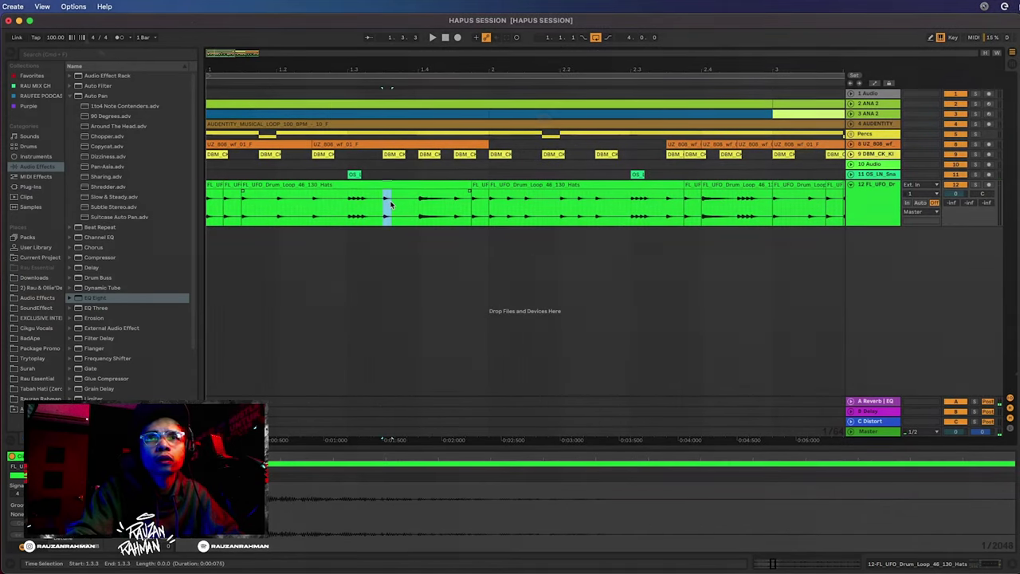
pyautogui.press('Right')
pyautogui.press('Right')
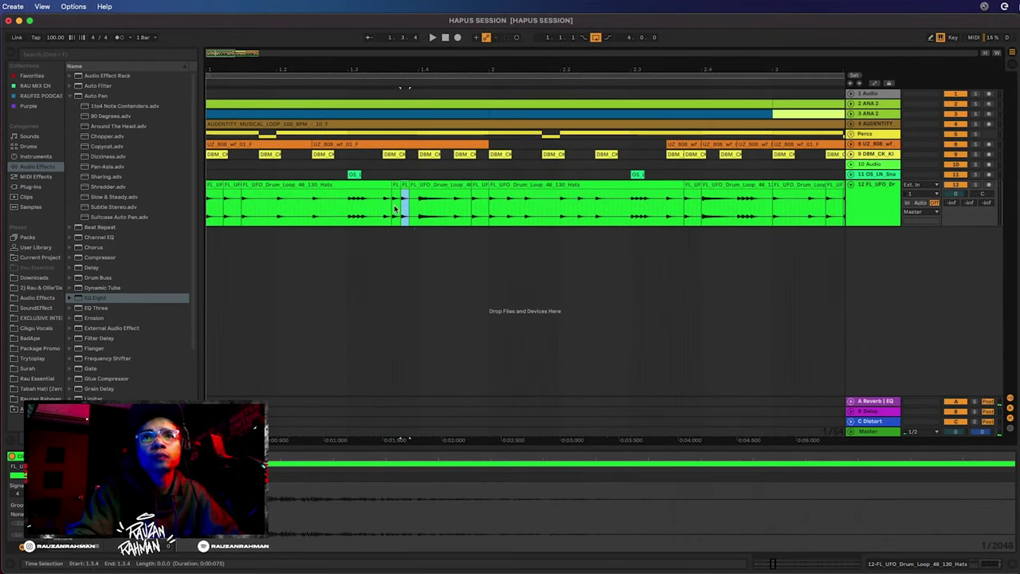
pyautogui.click(371, 209)
pyautogui.press('space')
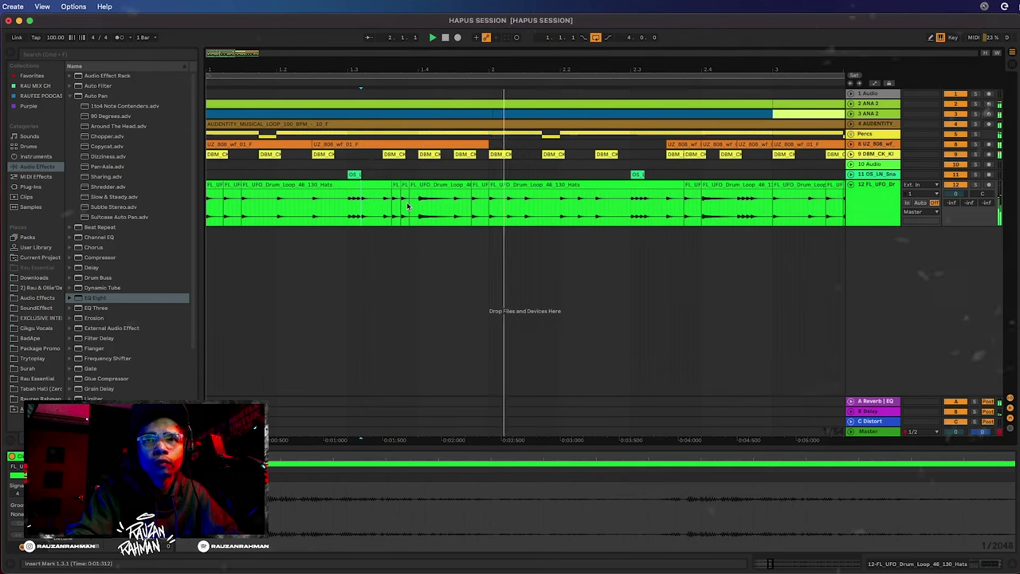
# - Add one more thirty-second-note repeat to extend the hat roll up to 1.4.1 and play from 1.3.2
pyautogui.click(407, 208)
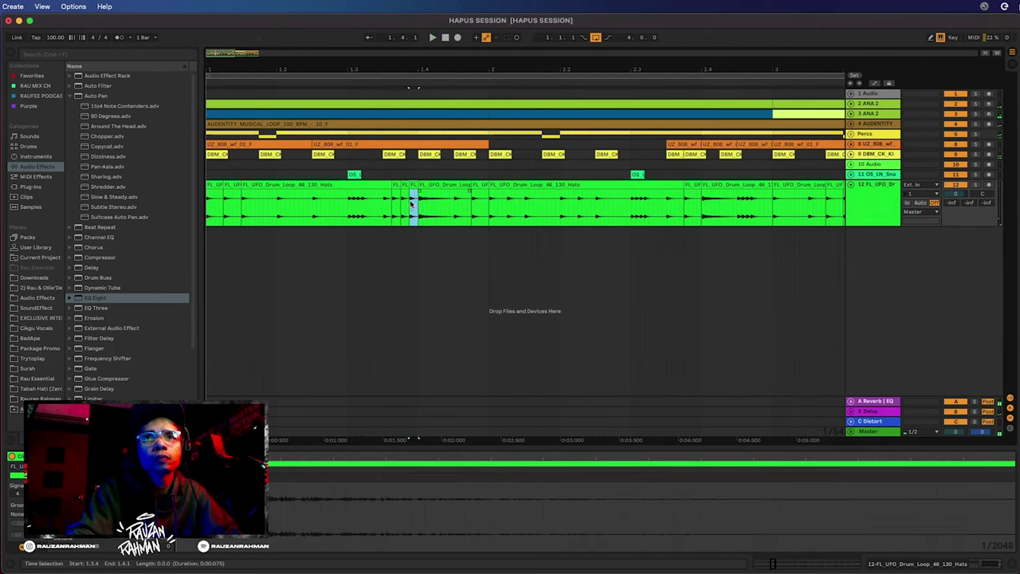
pyautogui.click(375, 207)
pyautogui.press('space')
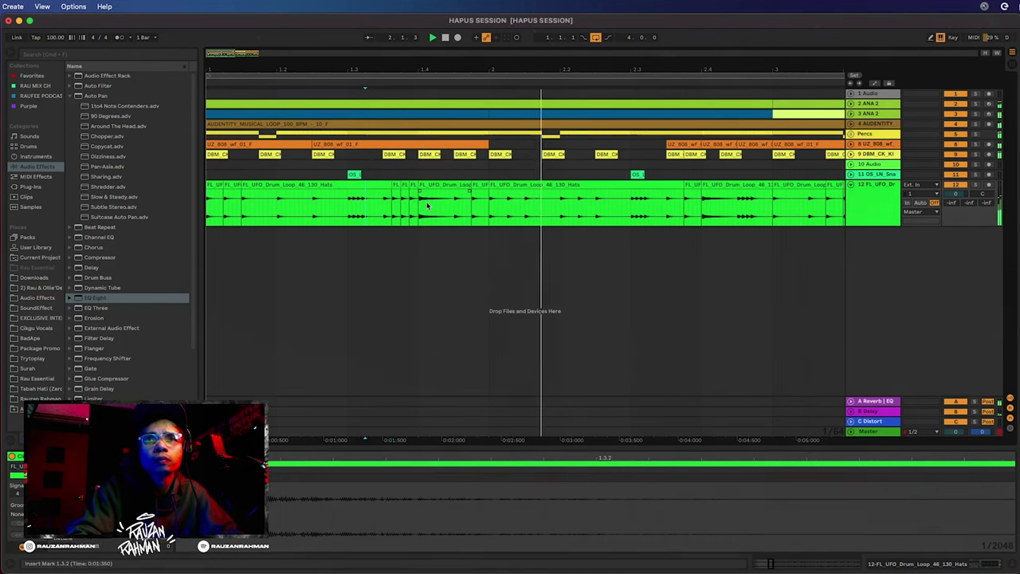
# - Listen to the whole four-bar beat with the hats track selected, stop playback and return to the start
pyautogui.scroll(-8, 433, 208)
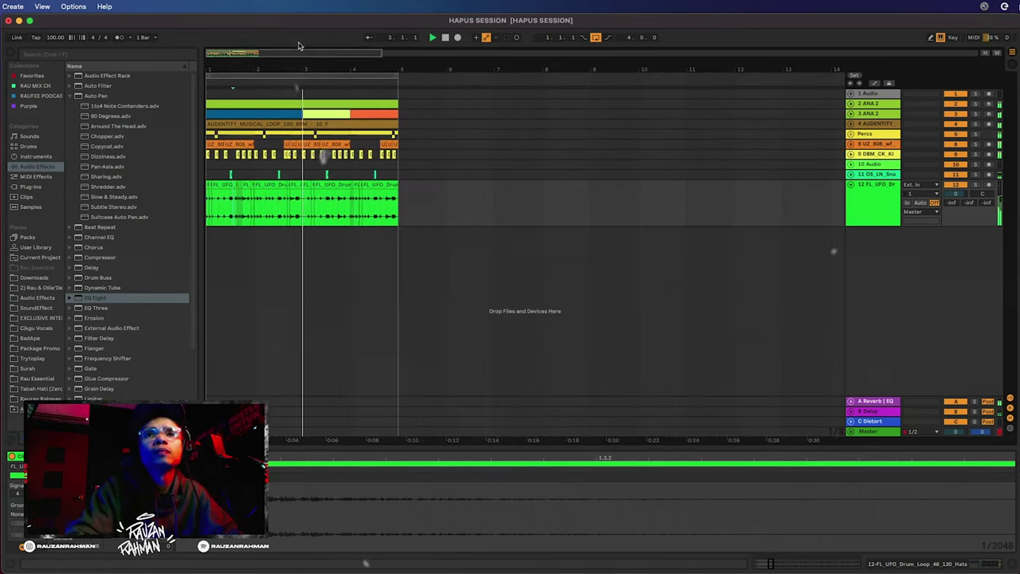
pyautogui.click(468, 287)
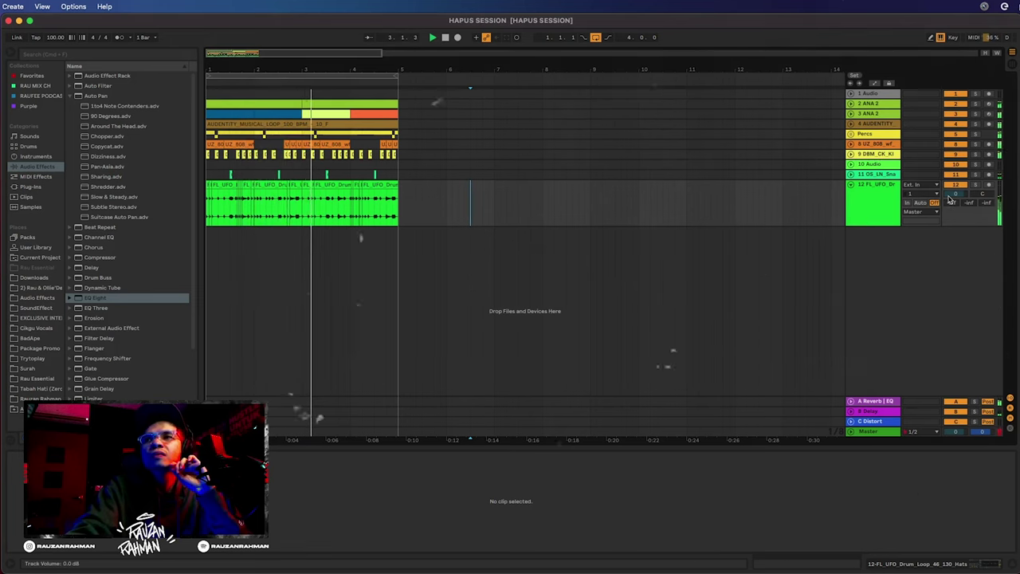
pyautogui.click(874, 209)
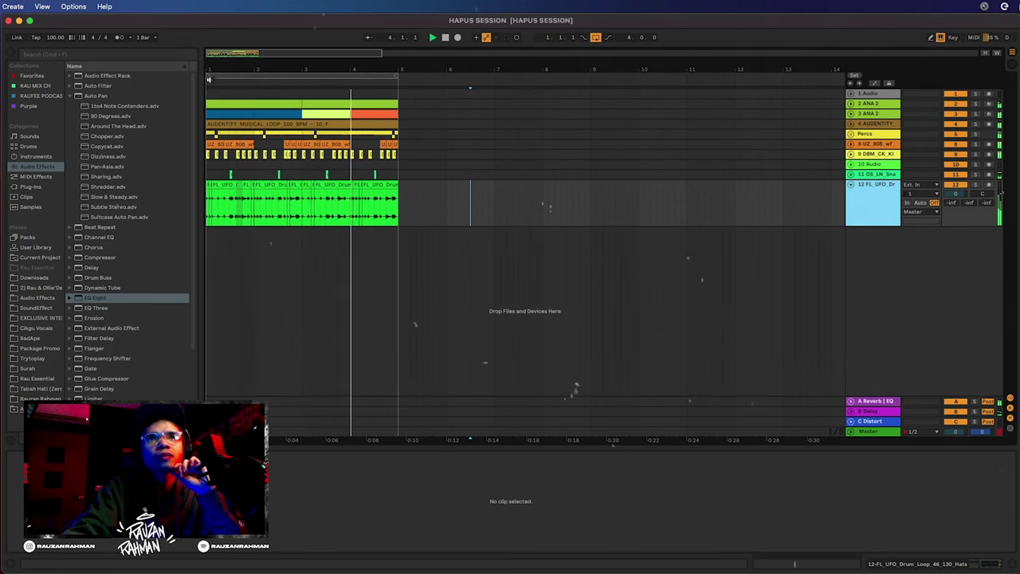
pyautogui.click(330, 82)
pyautogui.moveTo(342, 72); pyautogui.dragTo(660, 74)
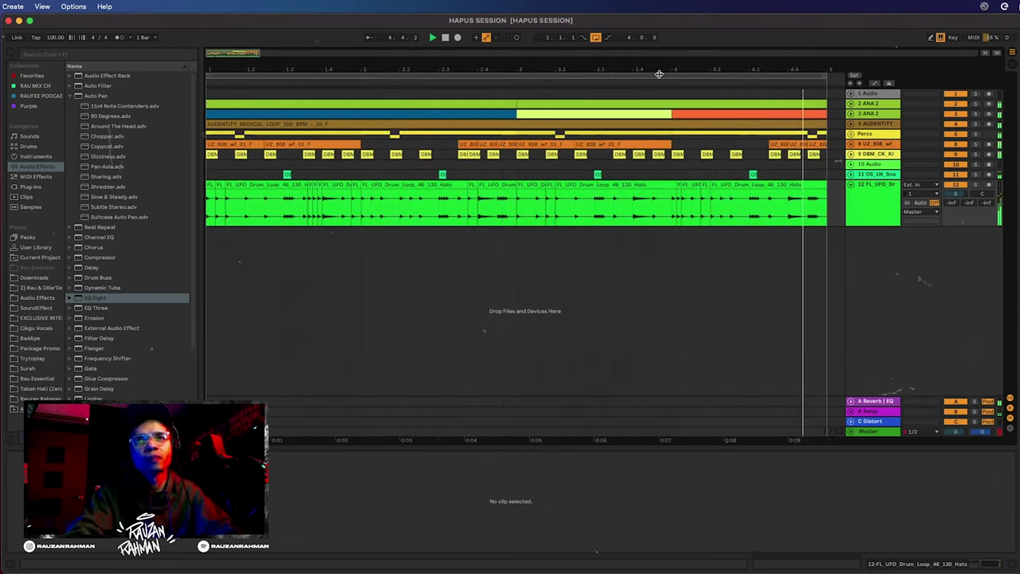
pyautogui.press('space')
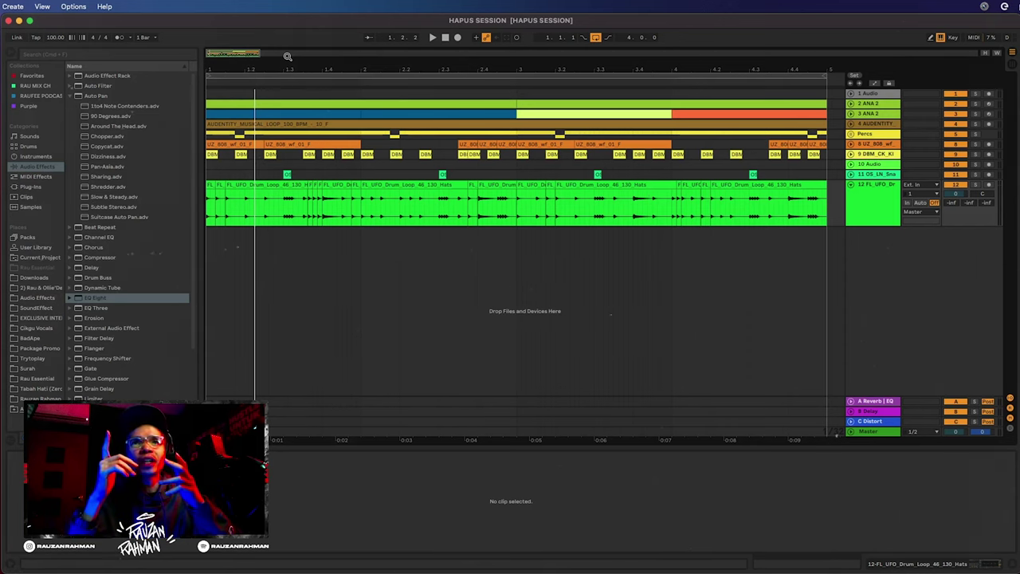
pyautogui.click(446, 38)
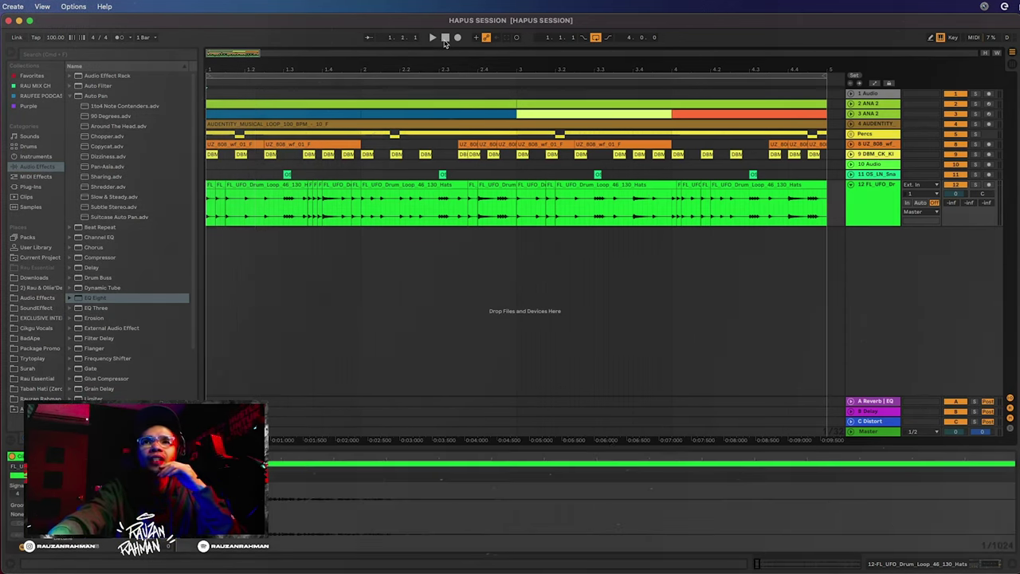
pyautogui.moveTo(244, 50); pyautogui.dragTo(246, 43)
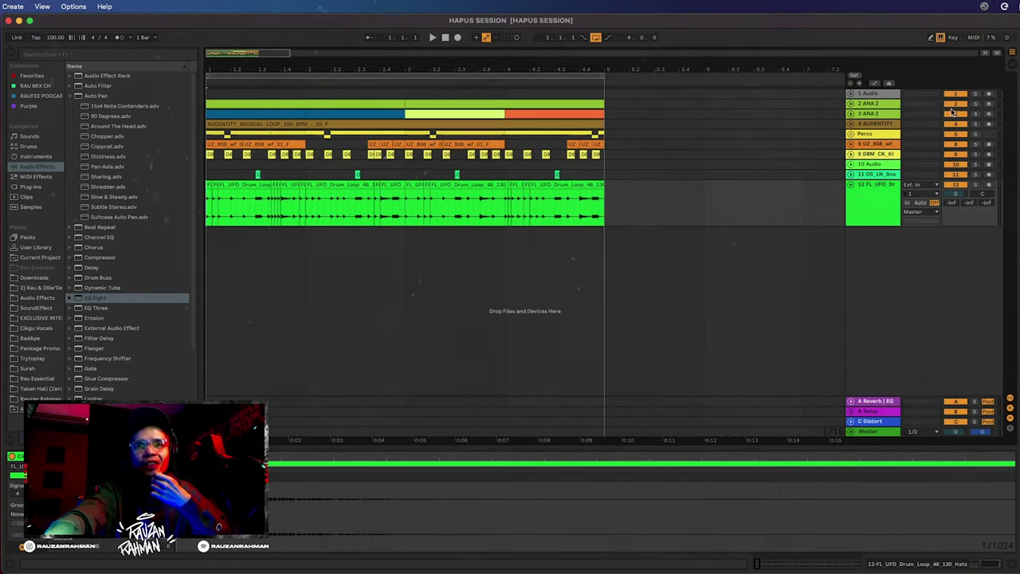
pyautogui.click(558, 116)
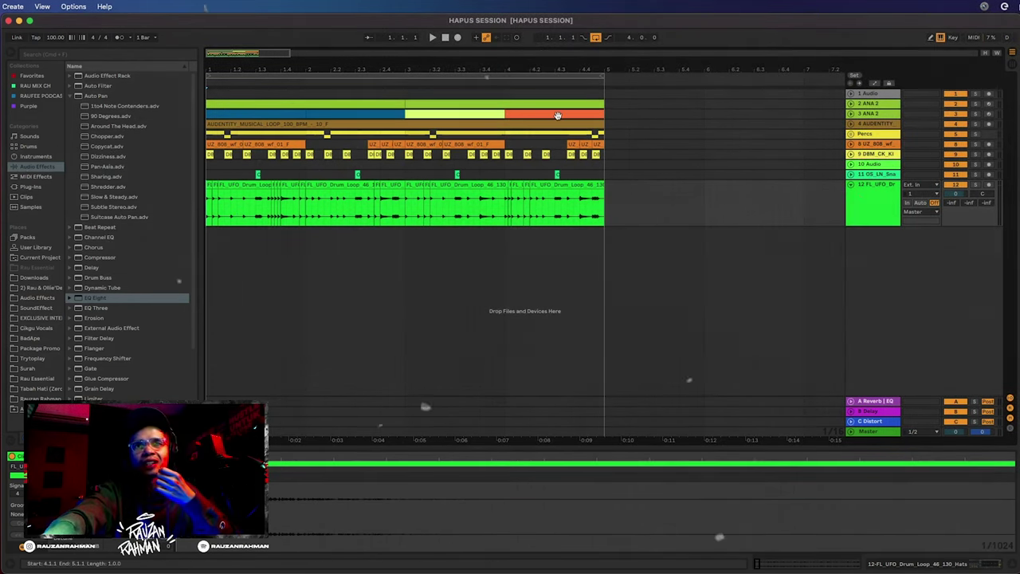
pyautogui.moveTo(242, 72); pyautogui.dragTo(243, 55)
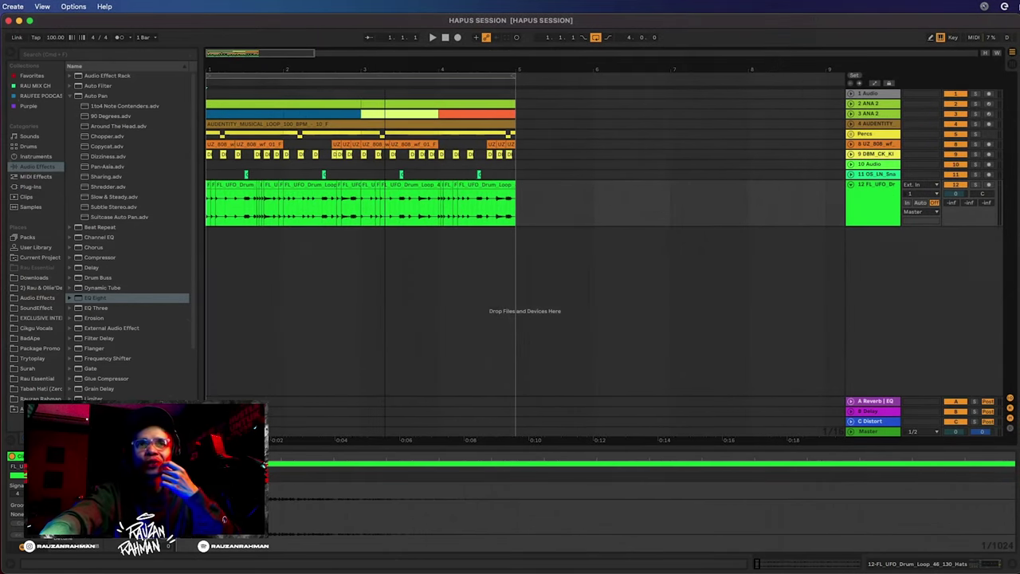